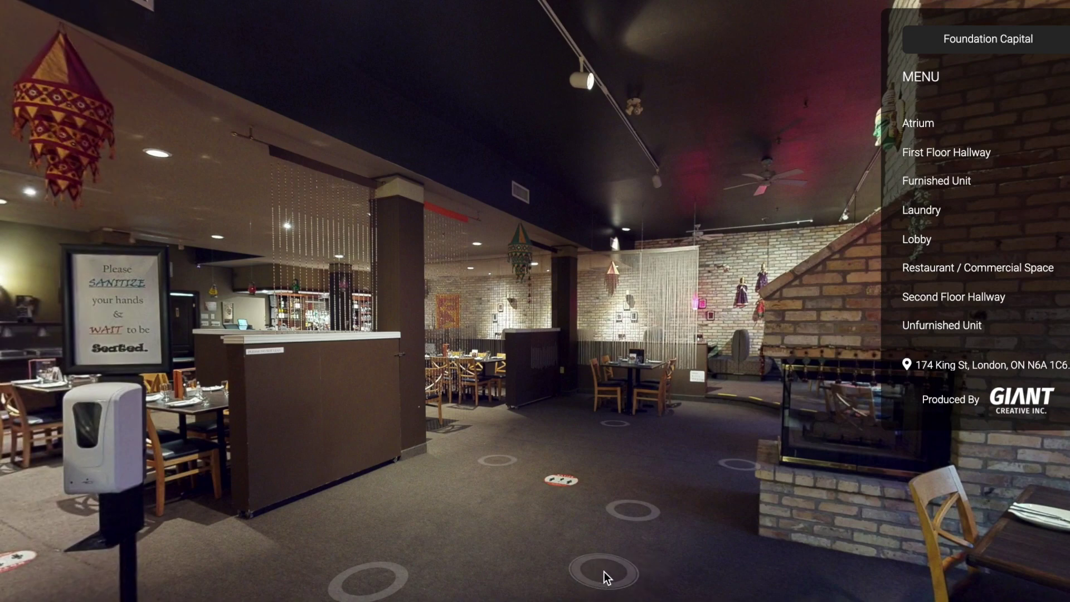
Walk into the restaurant dining area, past the brick fireplace and partition table toward the exit.
left_click(604, 571)
left_click(635, 396)
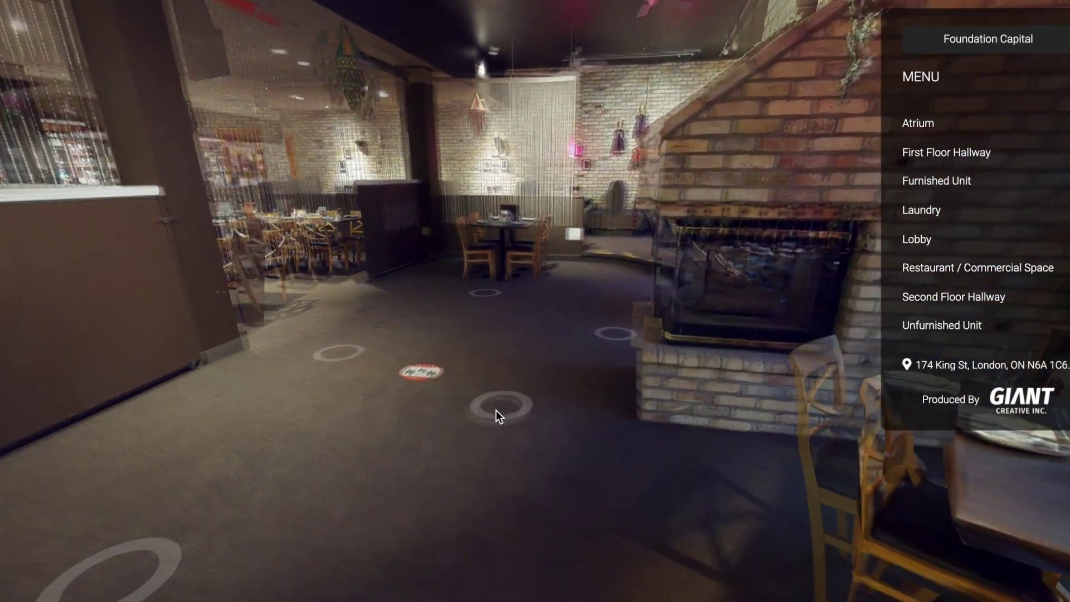
left_click(496, 410)
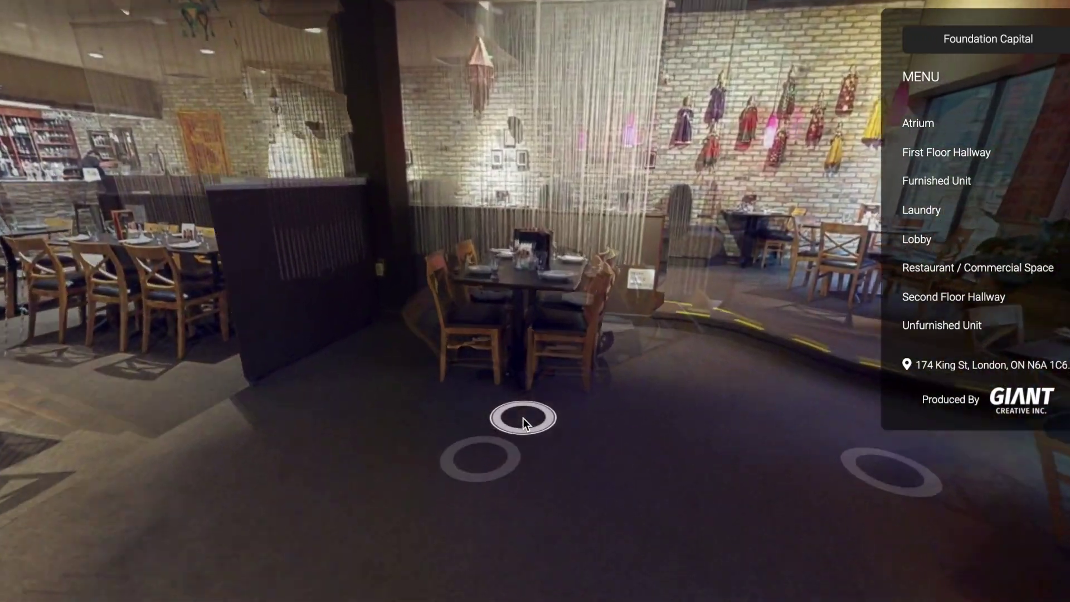
left_click(522, 418)
left_click_drag(394, 490, 886, 469)
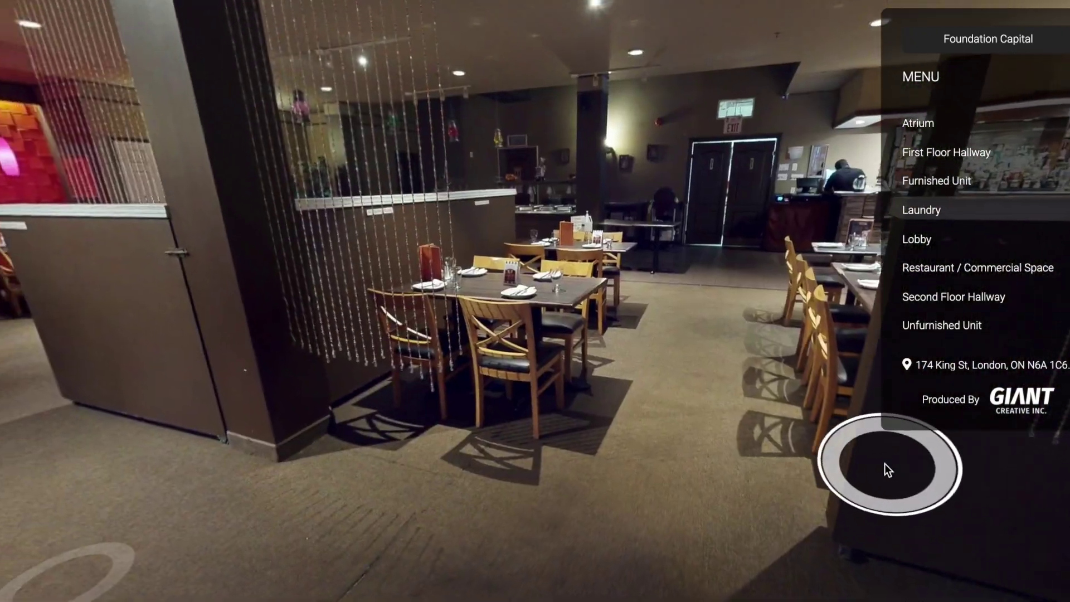
left_click(453, 415)
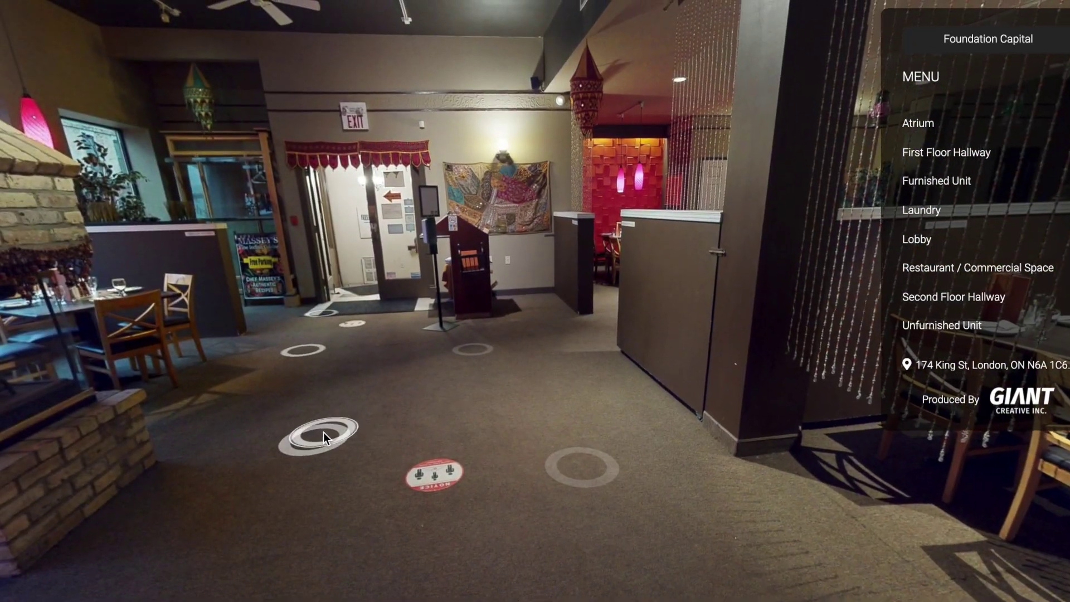
left_click(324, 433)
Move around the doormat and host stand, then turn to face the entrance door.
left_click(351, 467)
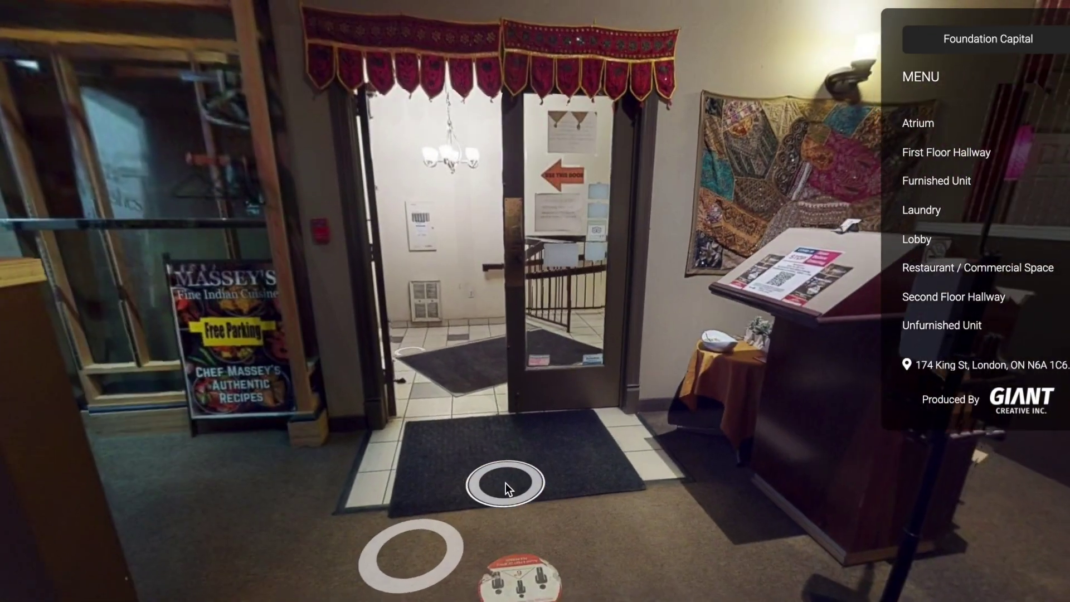
left_click(507, 484)
left_click(534, 382)
left_click(599, 331)
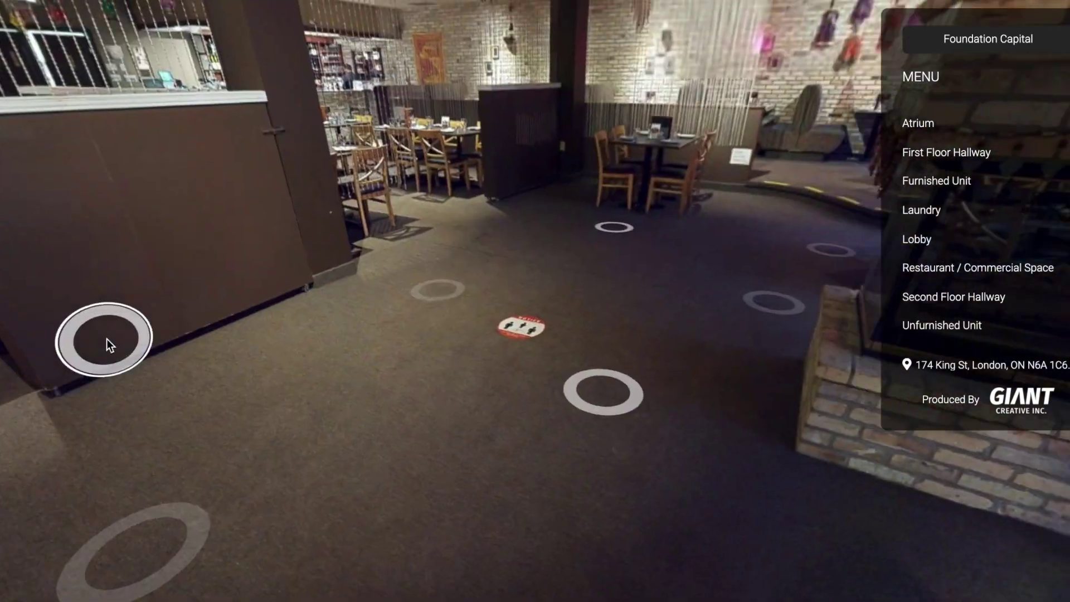
left_click_drag(121, 338, 115, 573)
left_click(116, 573)
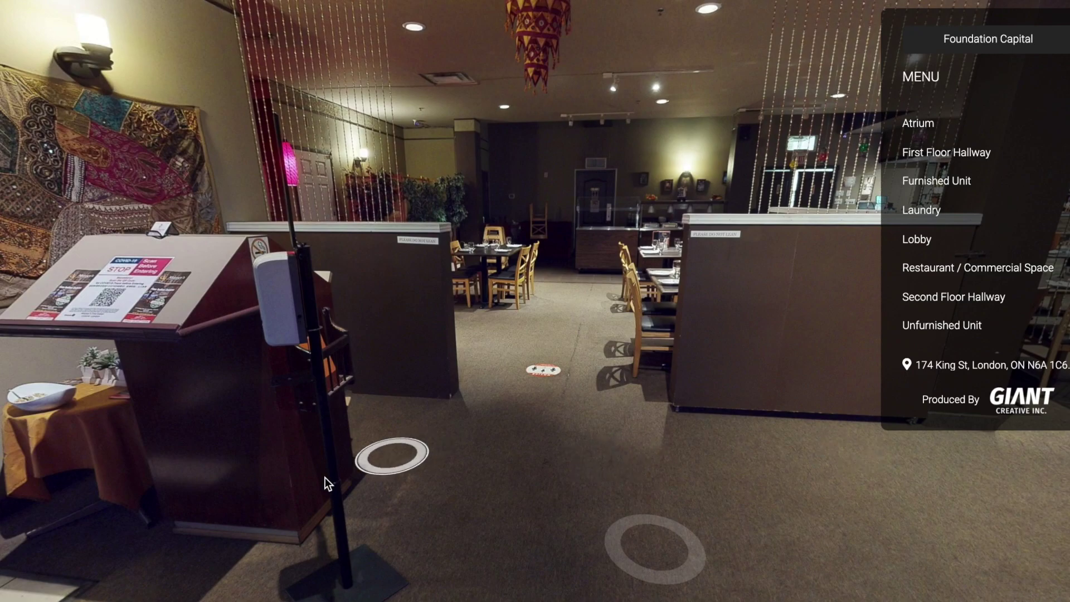
left_click_drag(325, 478, 925, 418)
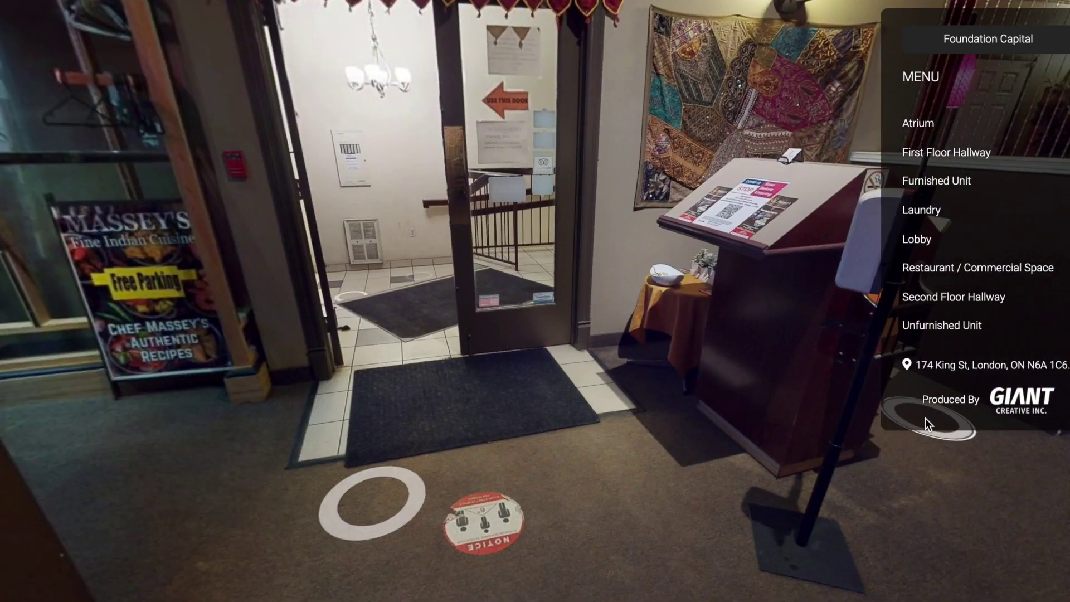
Step into the entry hall, look toward the MASSEY'S sign and enter the carpeted hallway.
left_click(455, 357)
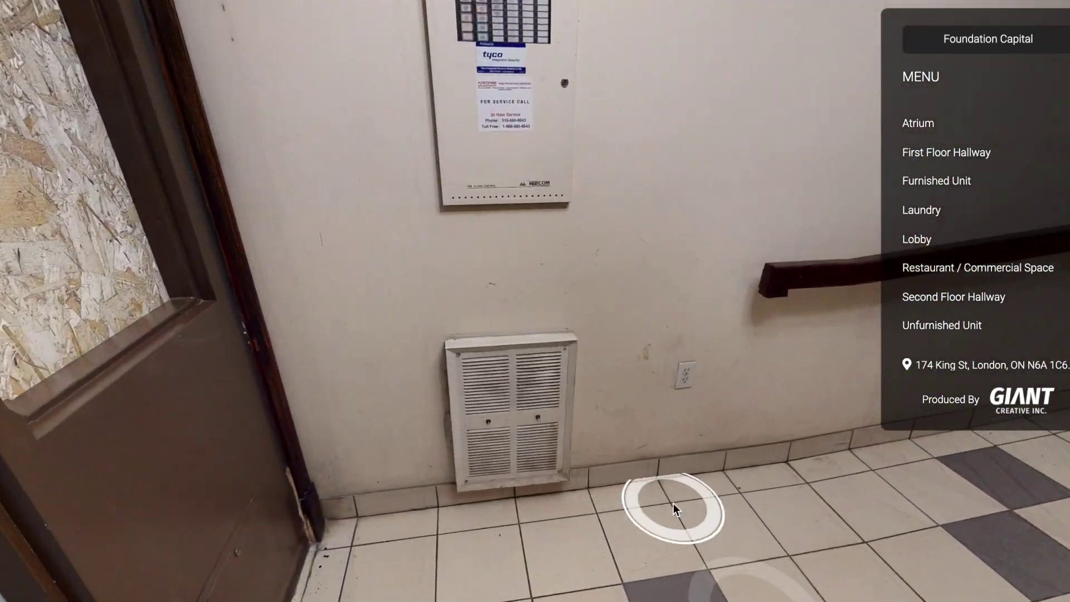
left_click_drag(676, 509, 212, 545)
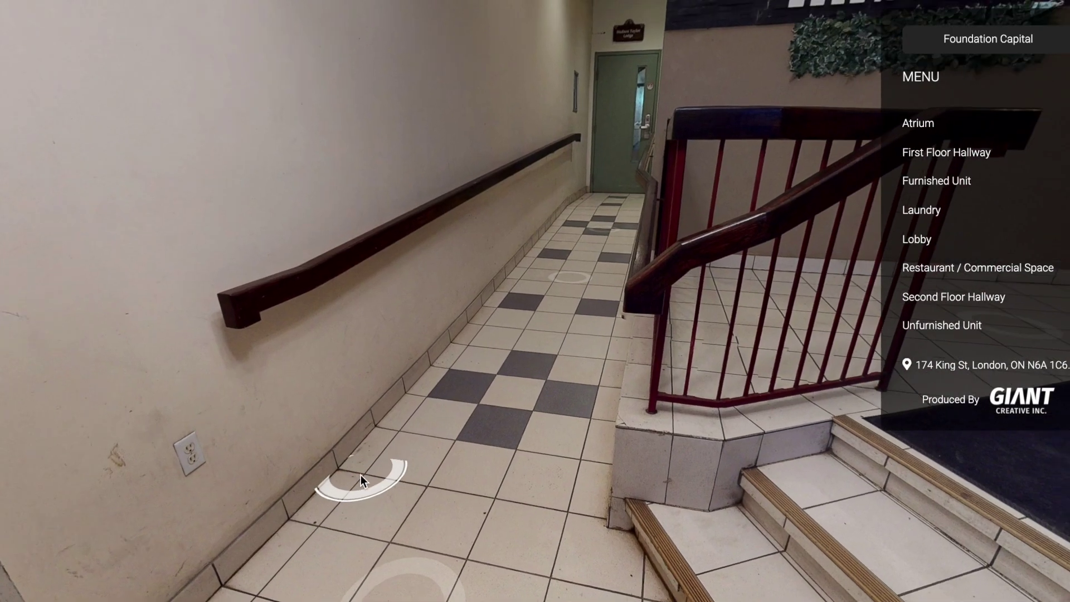
left_click_drag(361, 475, 209, 529)
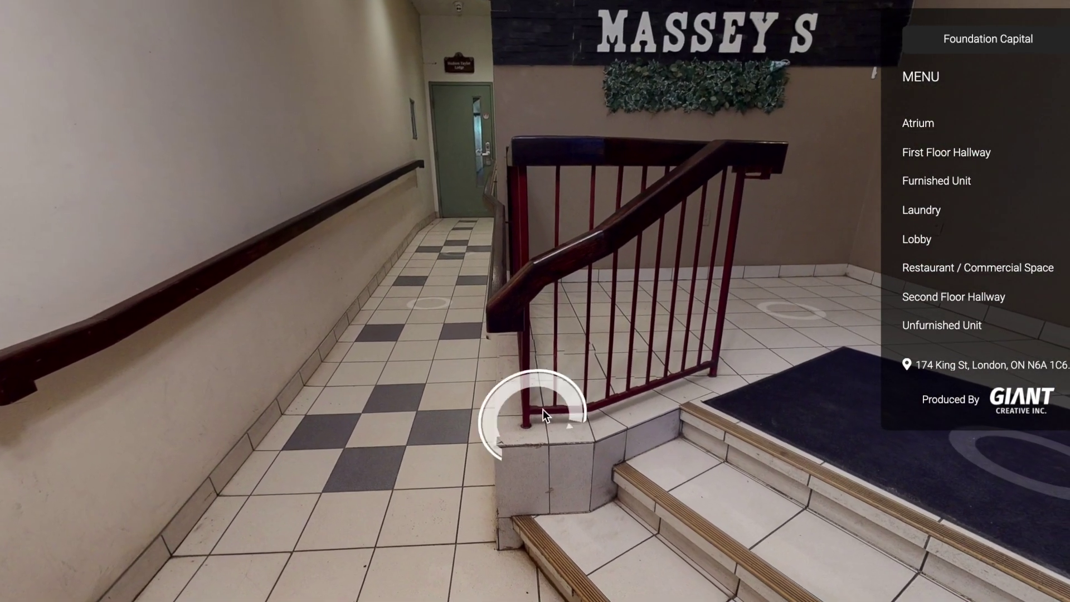
left_click(541, 407)
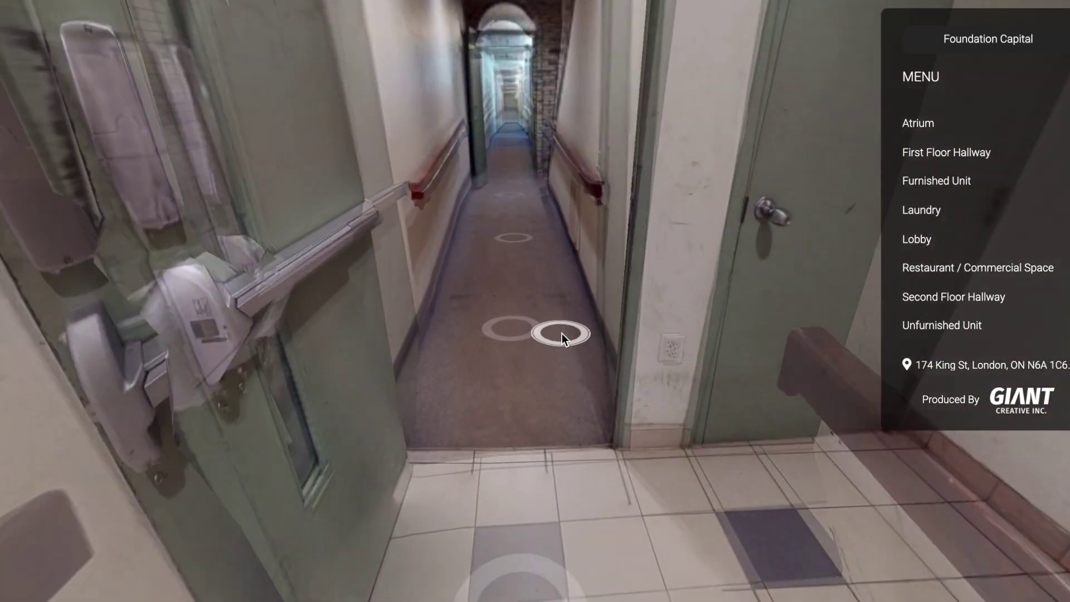
left_click_drag(648, 403, 143, 363)
left_click(142, 364)
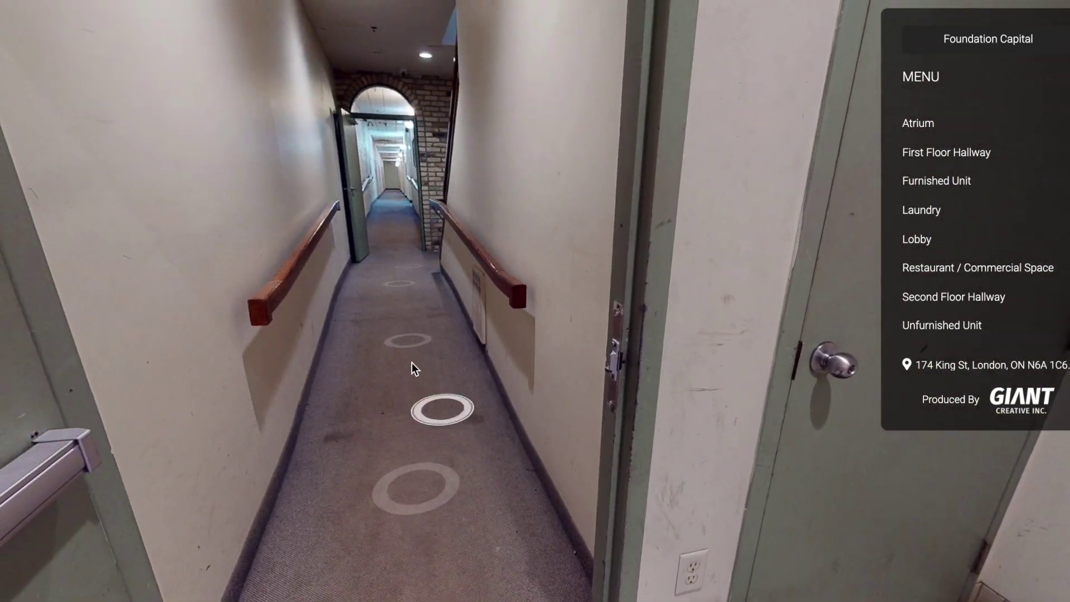
Pass through the brick archway and down the long hallway past the pictures and door 109.
left_click(400, 340)
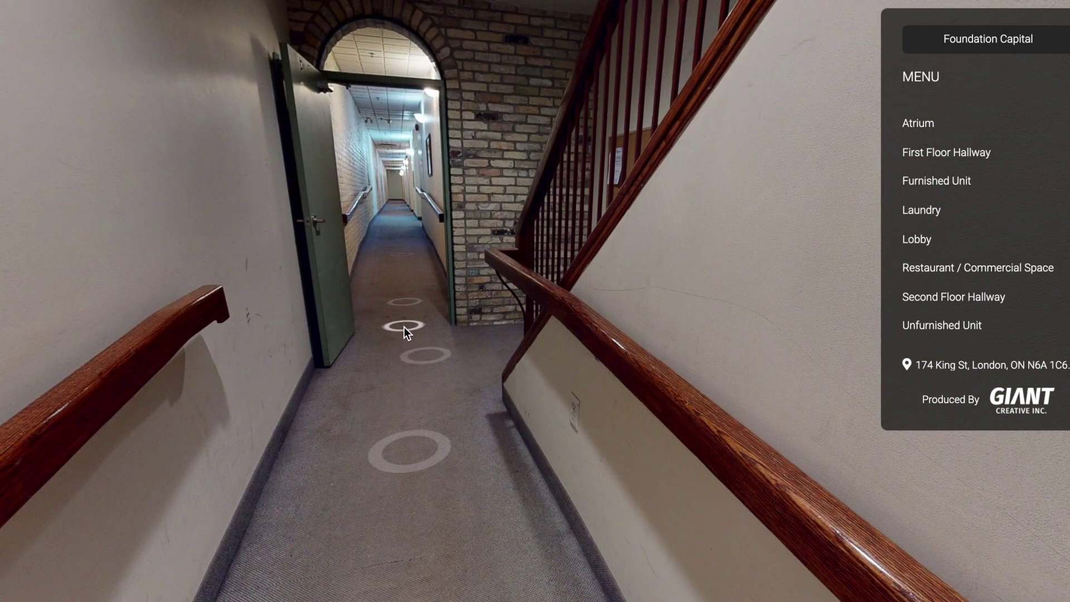
left_click(404, 327)
left_click(438, 371)
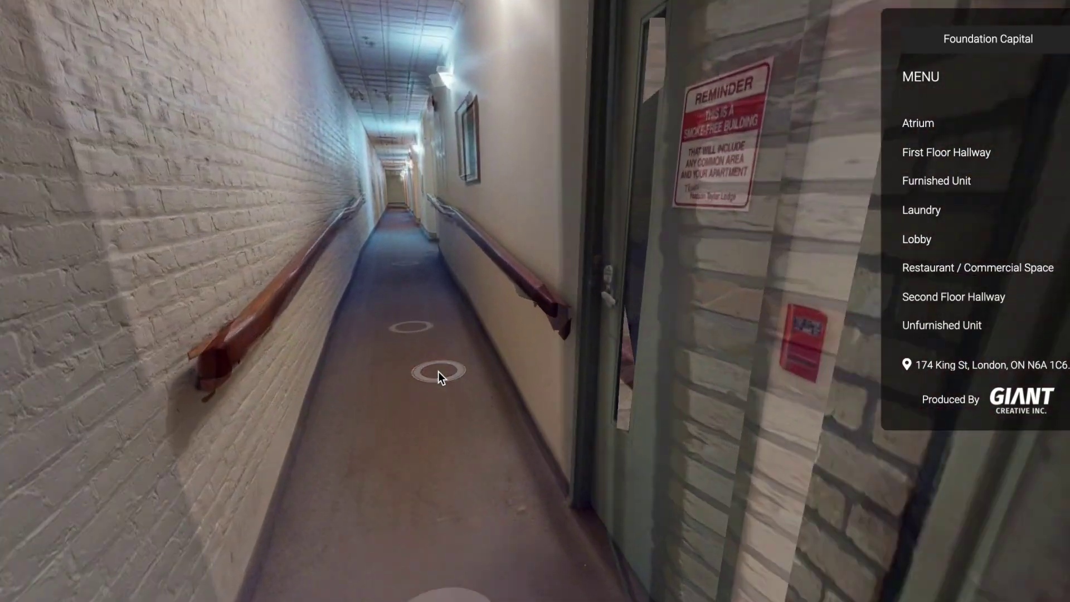
left_click(437, 369)
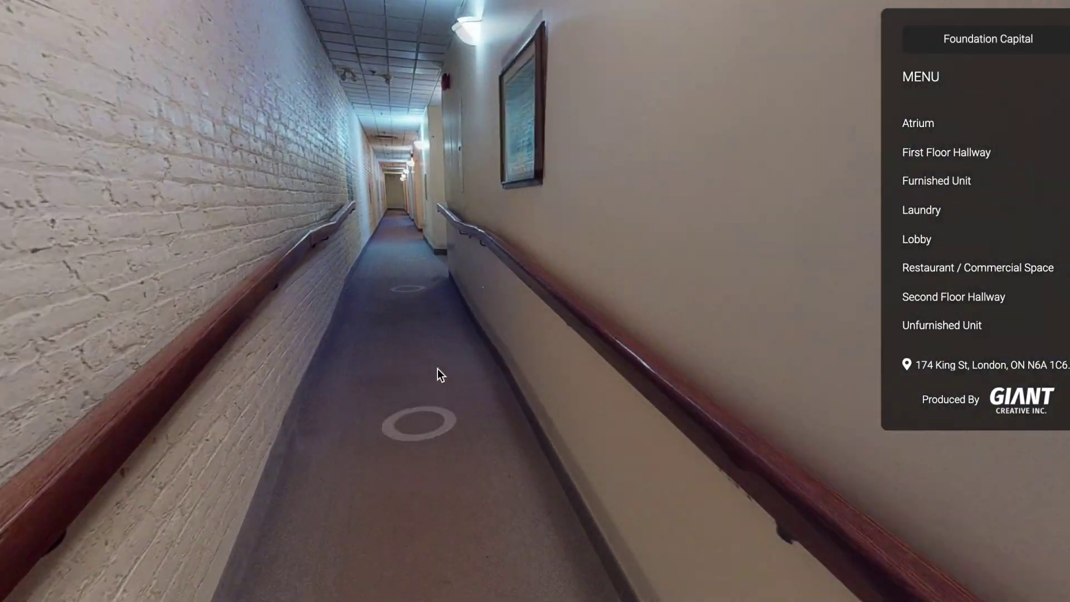
left_click(420, 365)
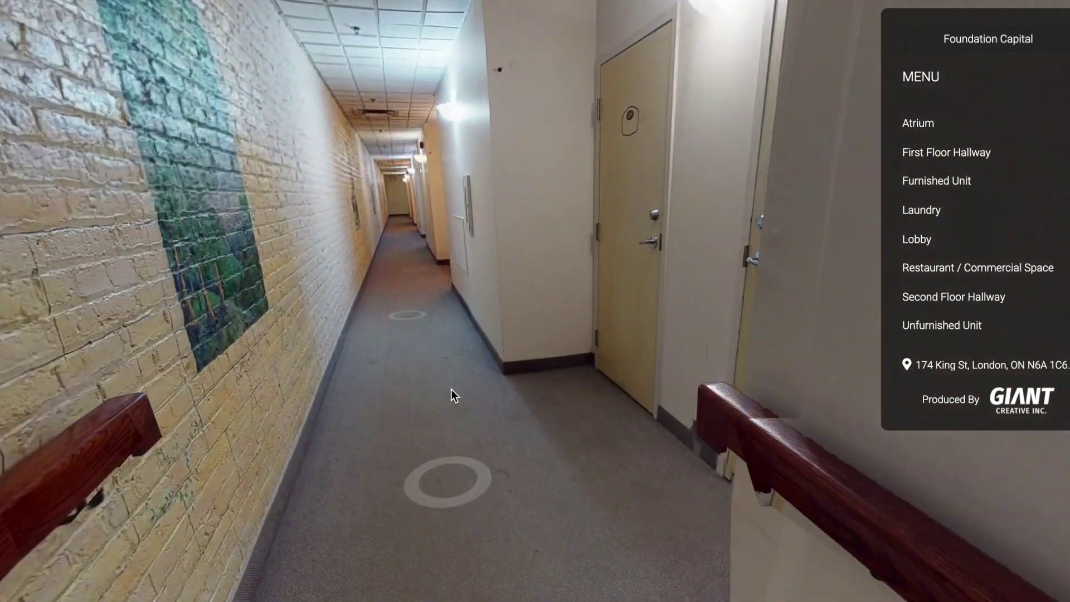
mouse_move(475, 409)
left_mouse_down()
mouse_move(96, 493)
mouse_move(444, 522)
mouse_move(92, 507)
left_mouse_up()
left_click(17, 515)
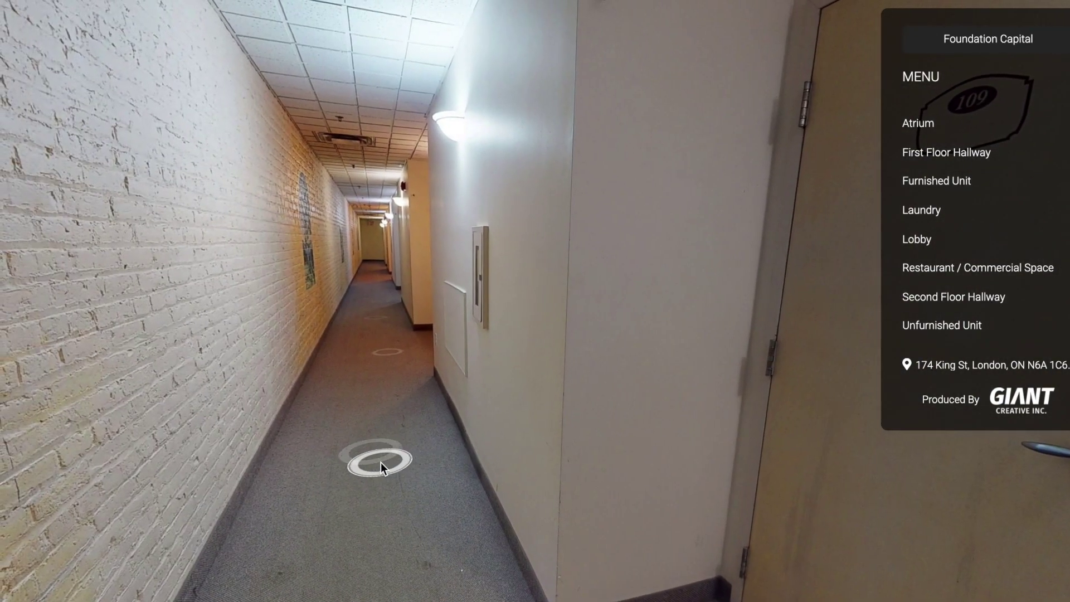
Continue past the mural and doors to the EXIT end wall and into the stairwell.
left_click(380, 463)
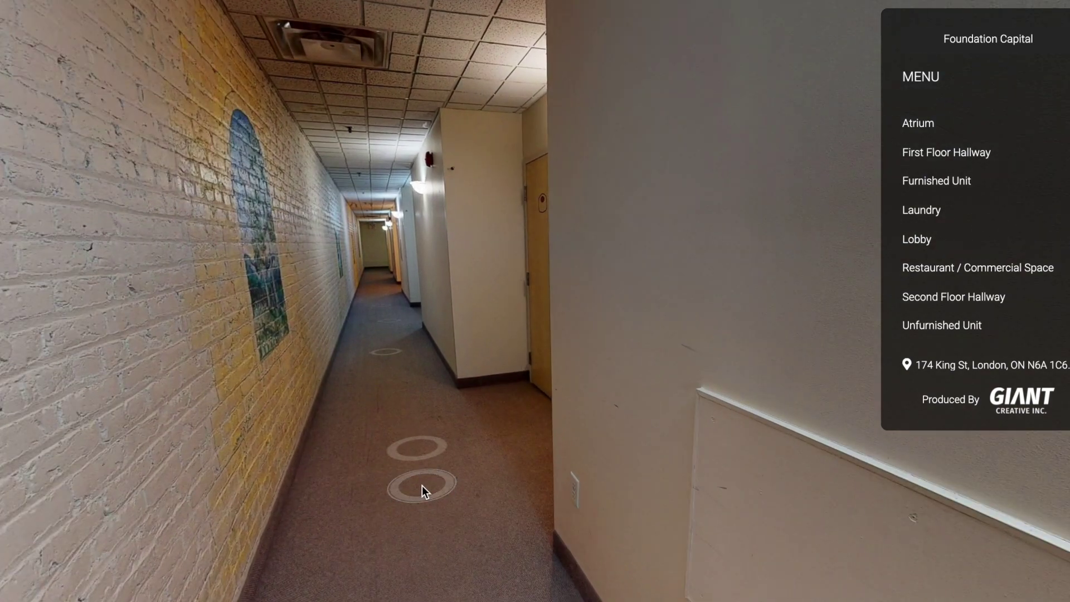
left_click(422, 486)
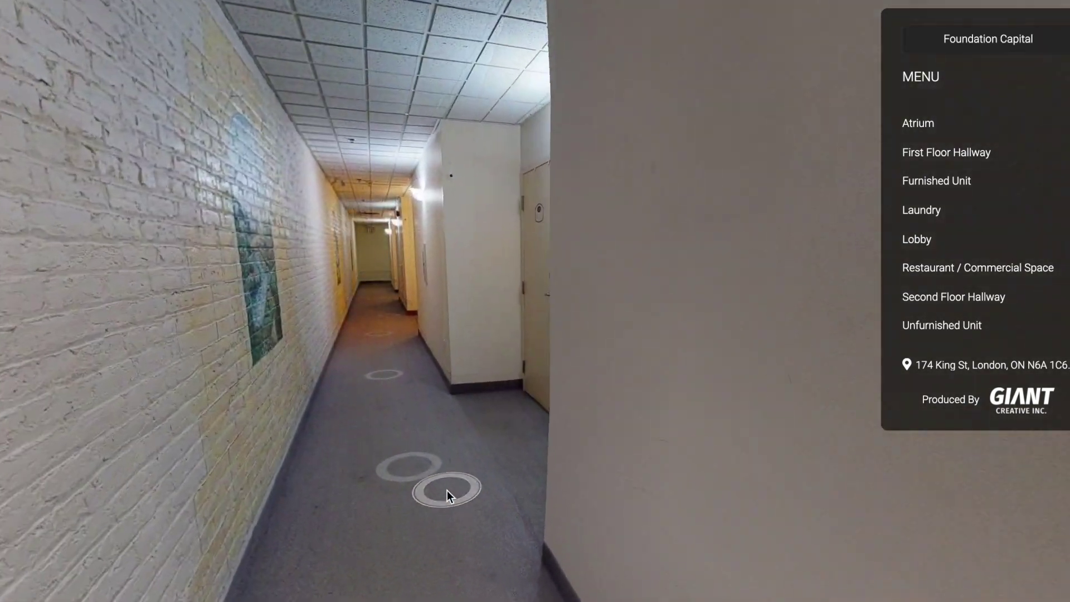
left_click(447, 492)
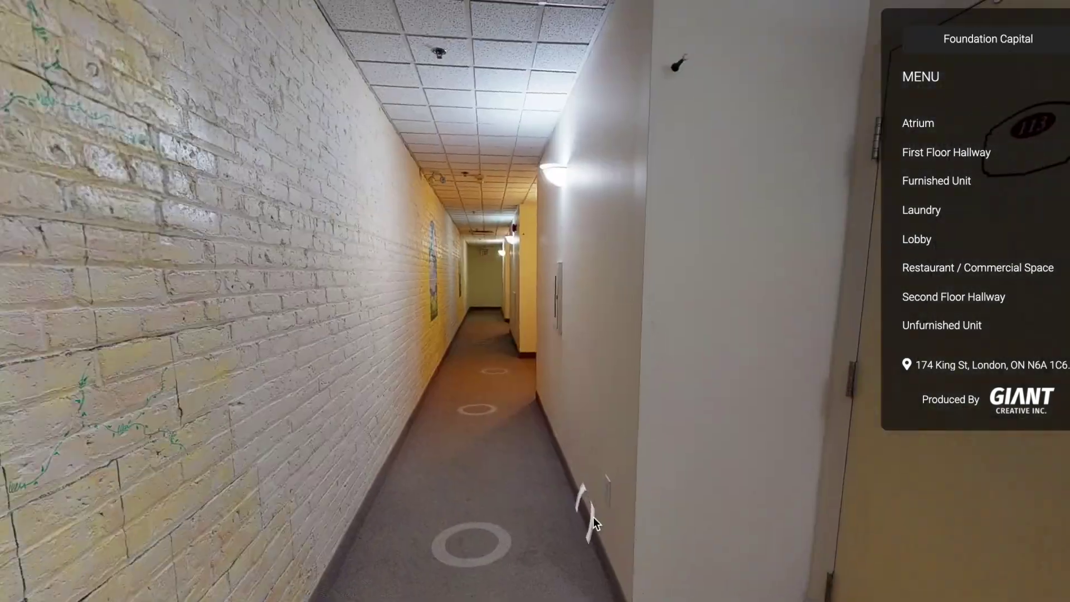
left_click(528, 449)
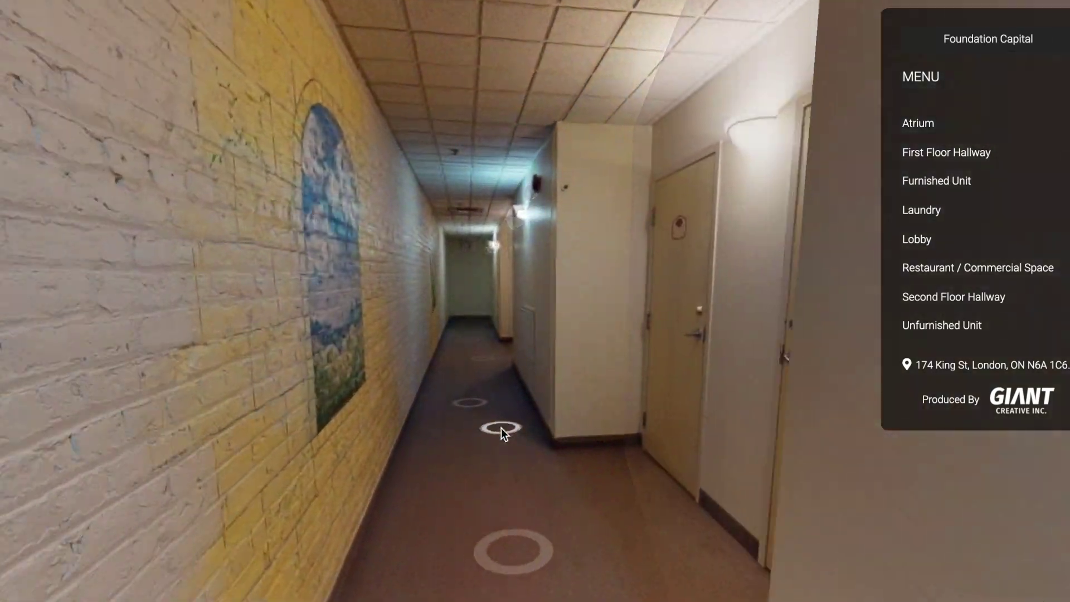
left_click(468, 424)
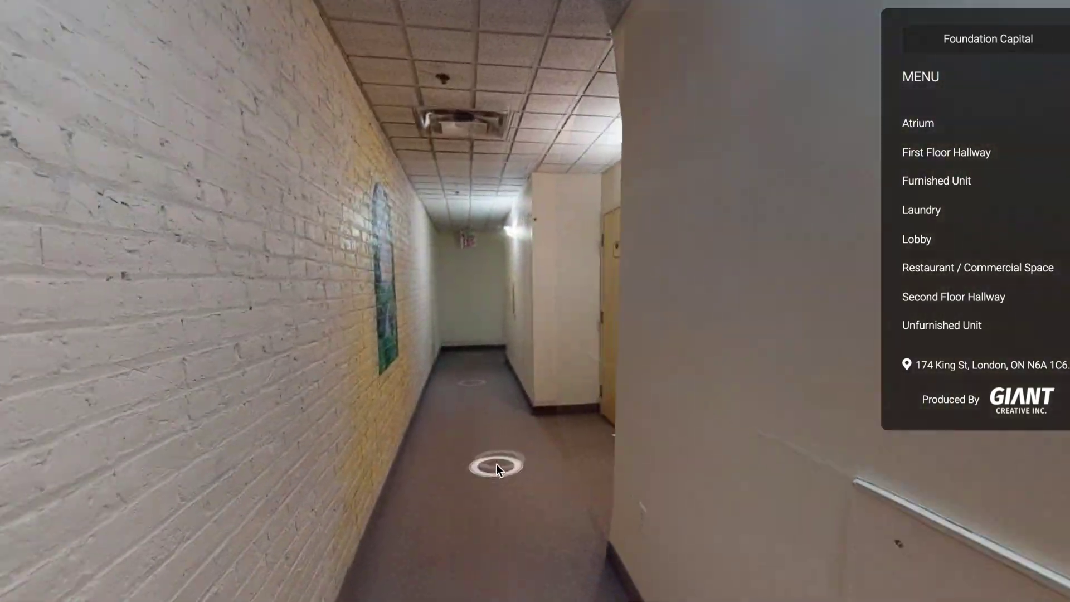
left_click(490, 445)
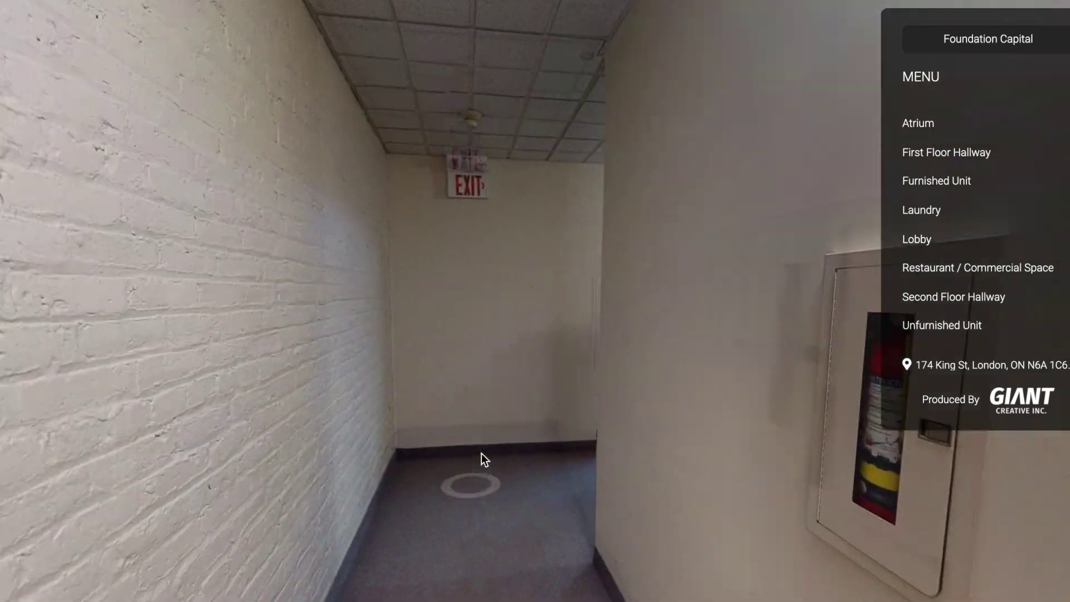
left_click(481, 458)
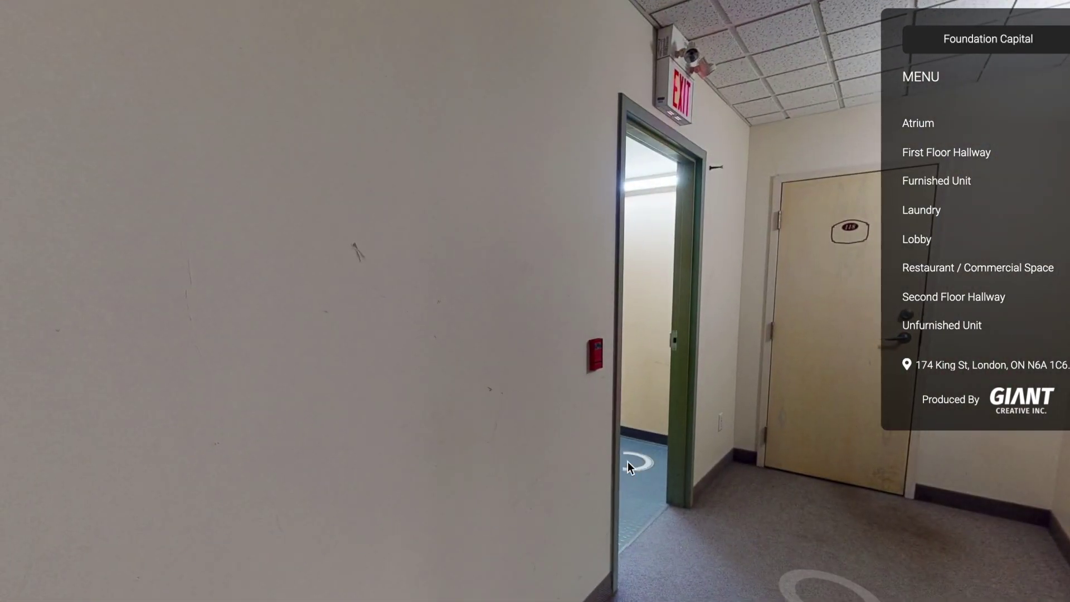
left_click(628, 461)
left_click_drag(416, 509, 644, 478)
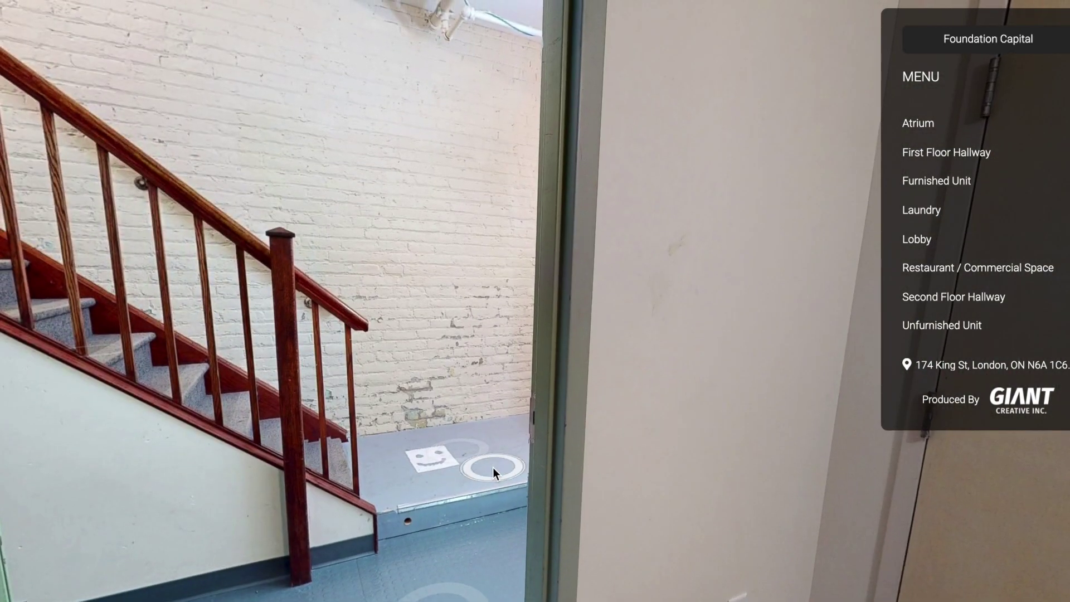
Cross the stair landing and go down the staircase to the door at the bottom.
left_click(493, 467)
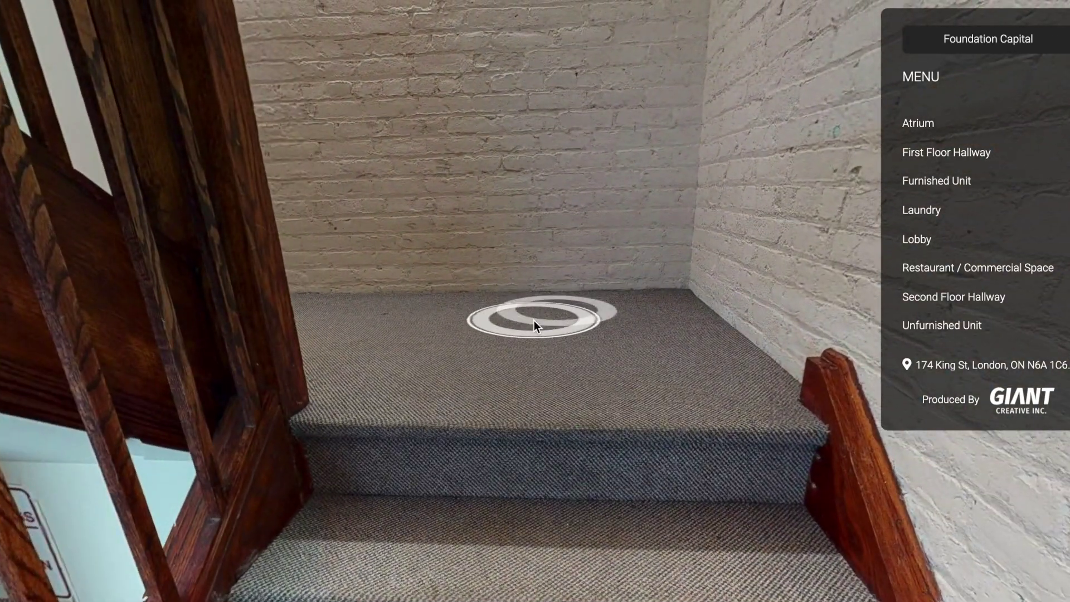
left_click(535, 321)
left_click_drag(674, 341, 953, 418)
left_click_drag(297, 418, 915, 403)
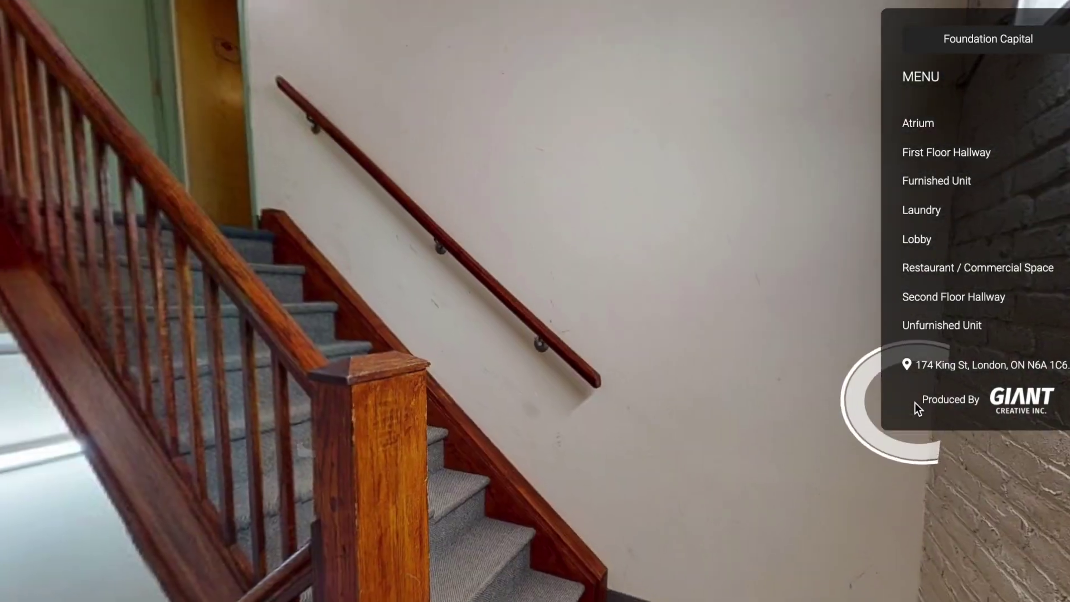
left_click(361, 390)
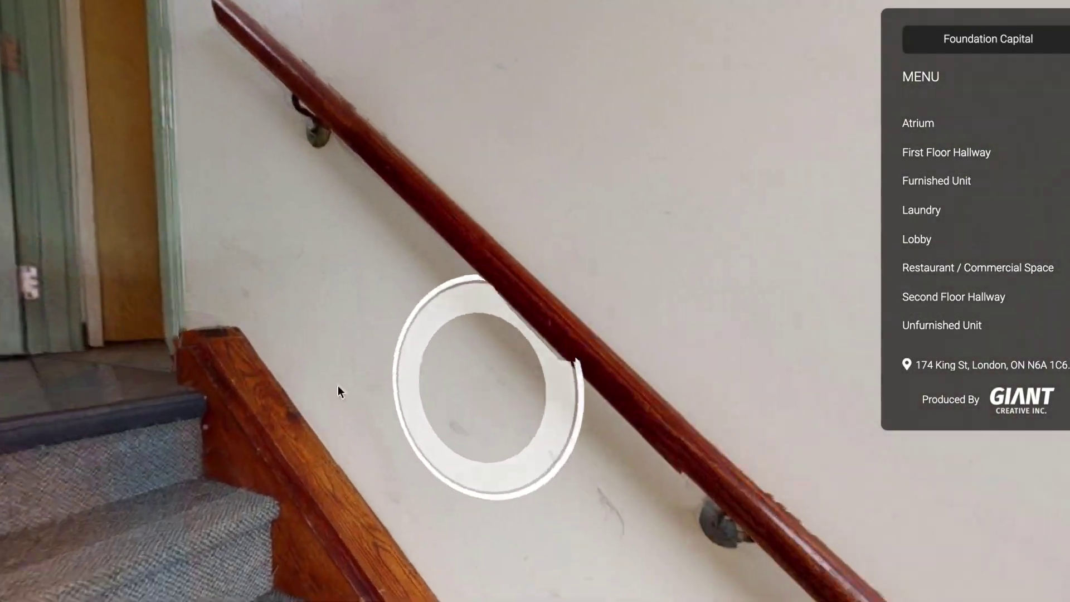
left_click_drag(156, 382, 447, 389)
left_click(428, 352)
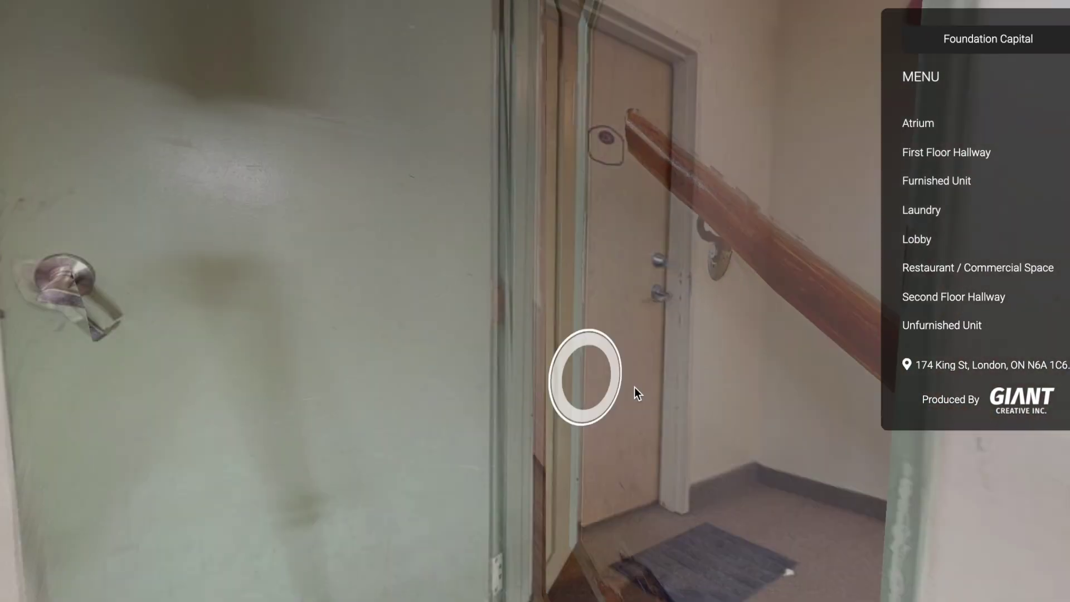
Enter the brick-walled hallway with door 226 and look down its length.
left_click_drag(657, 387, 201, 460)
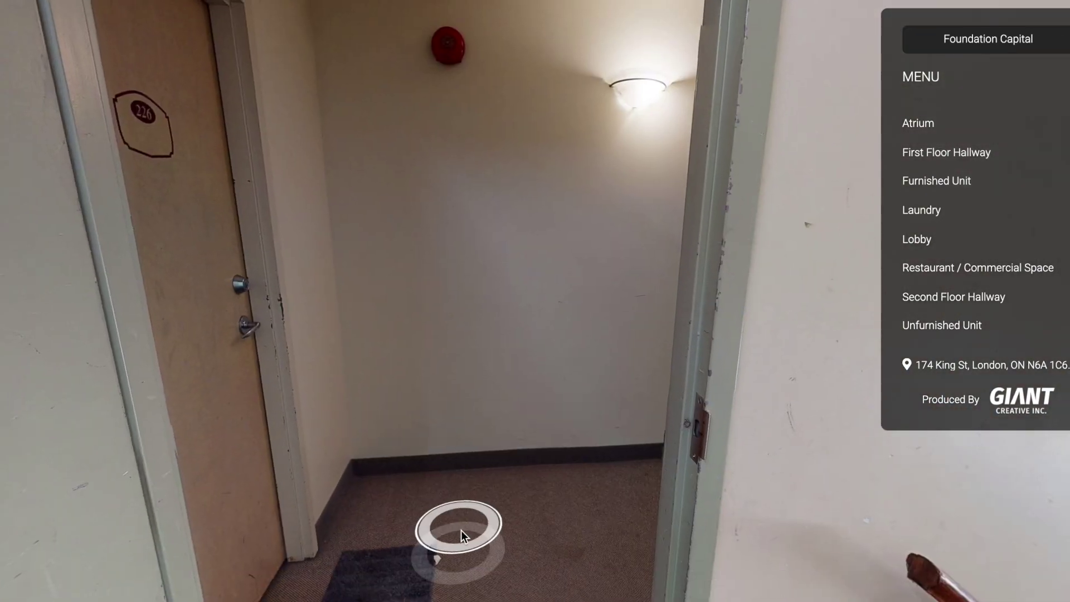
left_click(461, 530)
left_click_drag(564, 515, 244, 414)
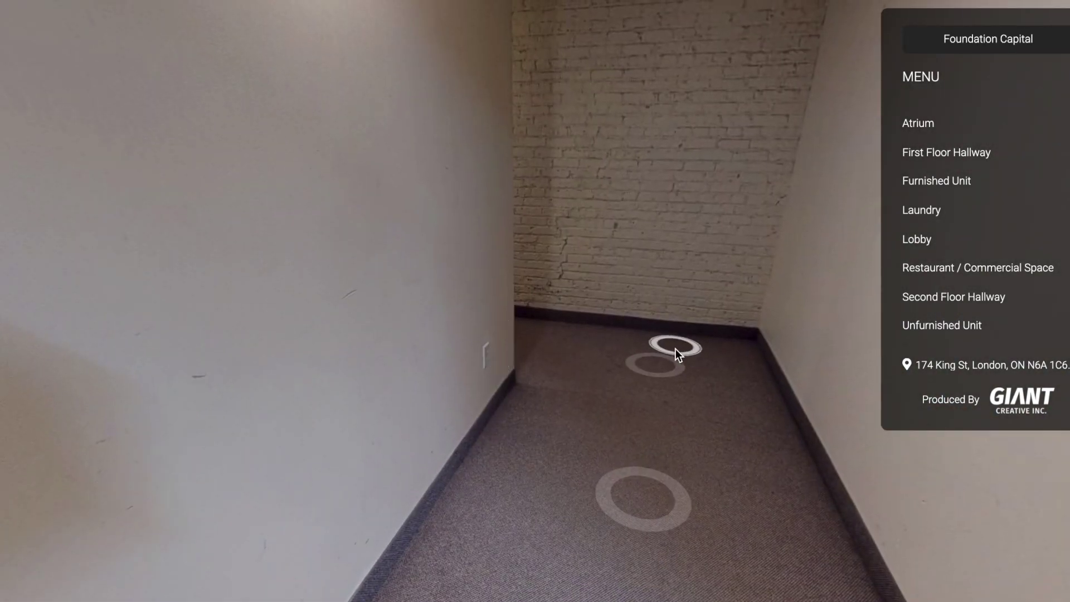
left_click(667, 368)
left_click_drag(822, 440, 627, 387)
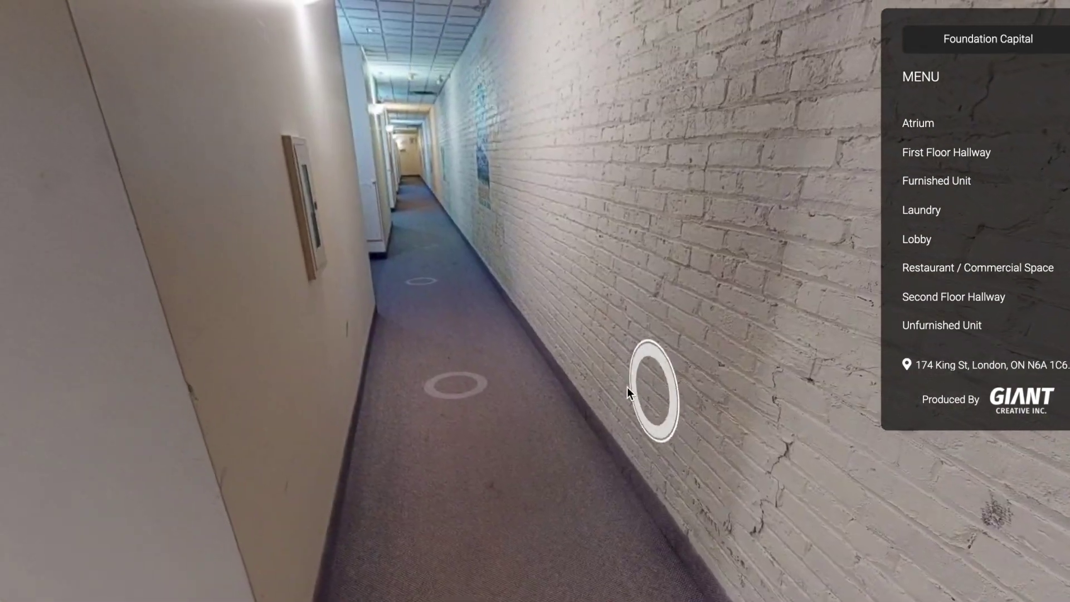
left_click(451, 399)
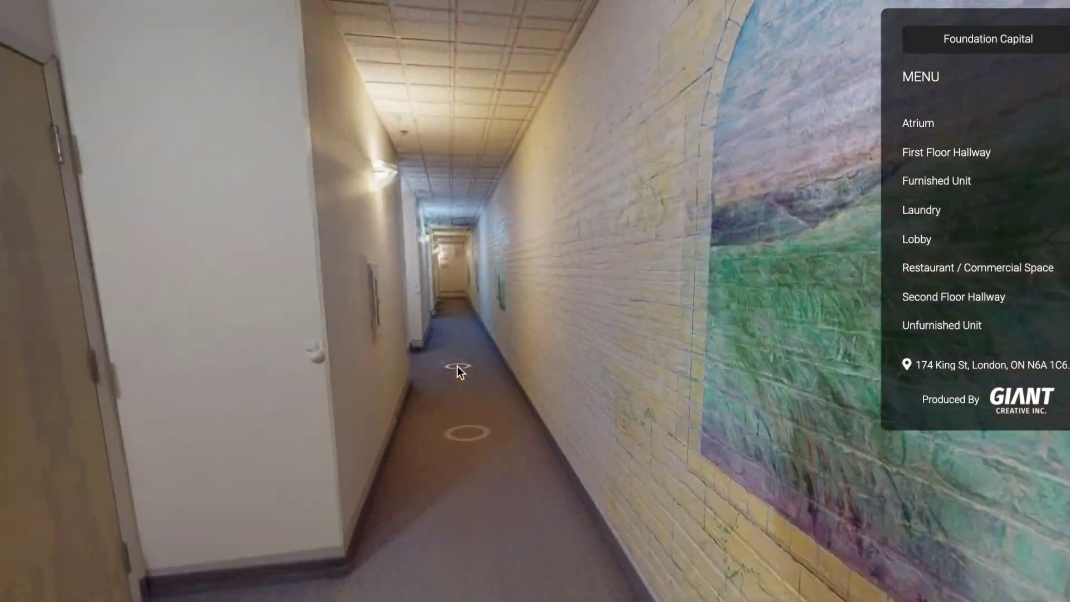
Walk to the hallway's end past the exit sign and mural.
left_click(457, 365)
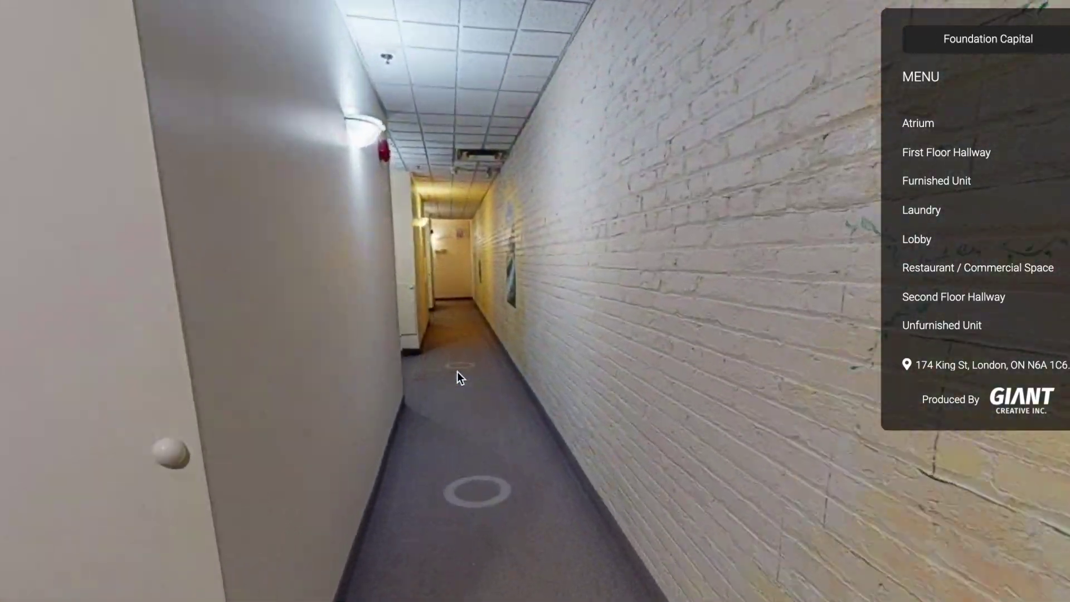
left_click(457, 371)
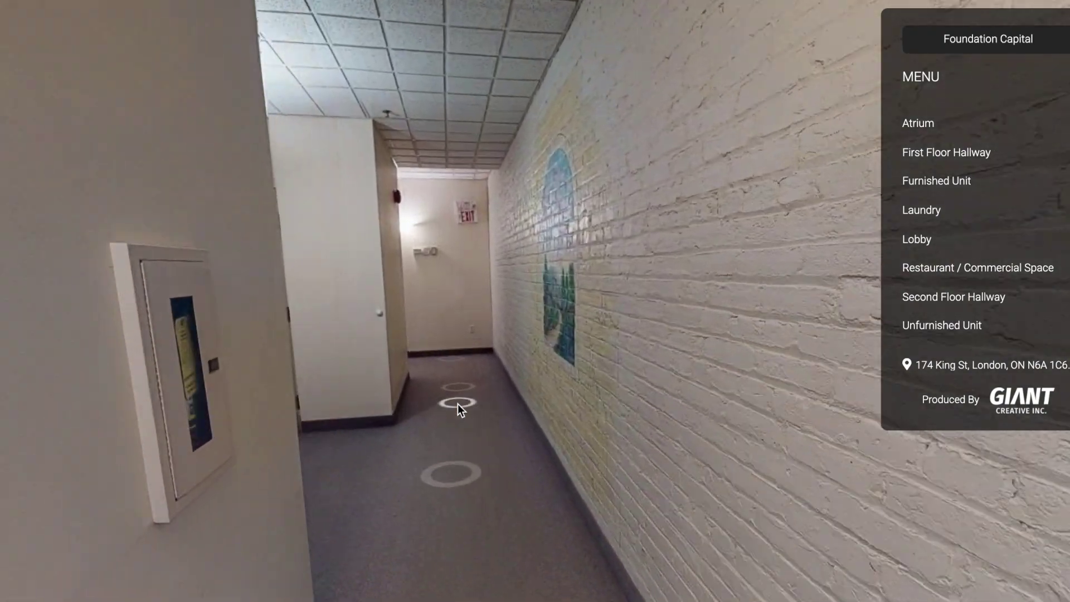
left_click(457, 403)
left_click_drag(402, 491, 573, 448)
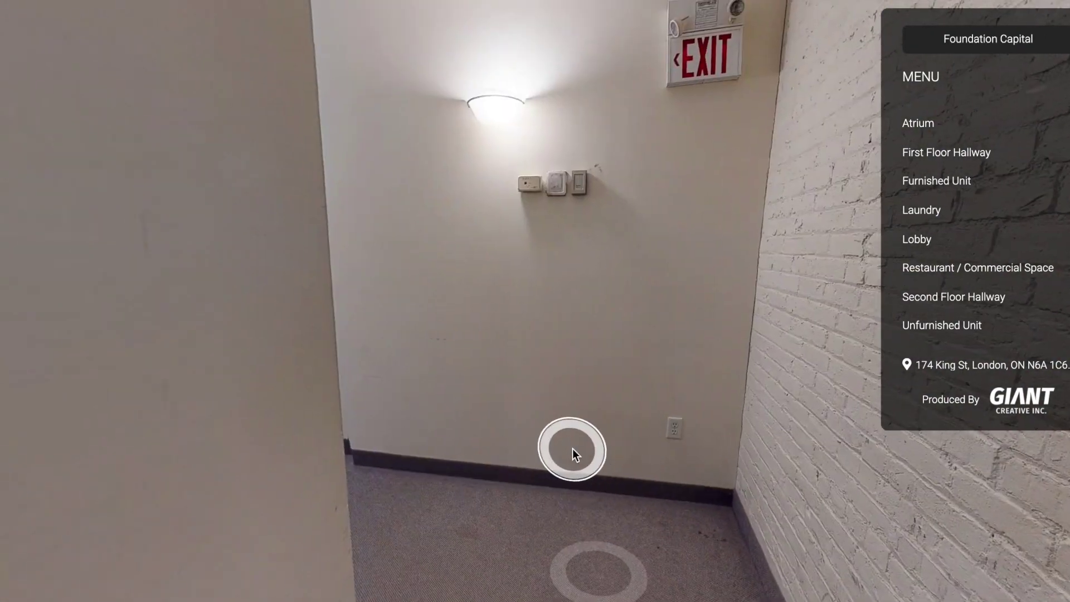
left_click(580, 535)
Turn into the next hallway, pass the doors and go through the archway into the sofa lobby.
left_click_drag(415, 469, 1005, 437)
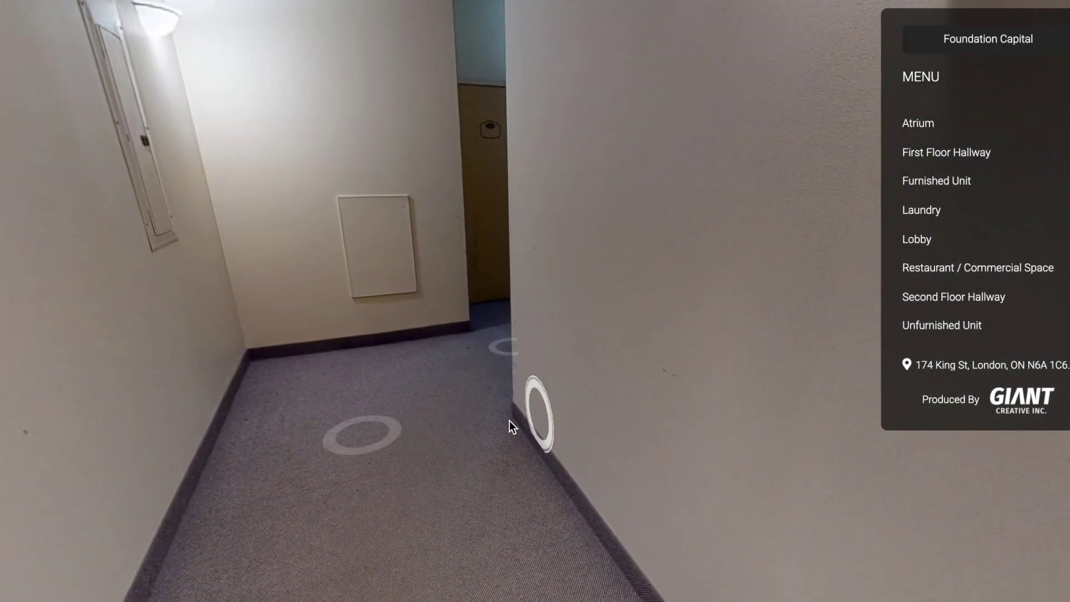
left_click(470, 428)
left_click(765, 547)
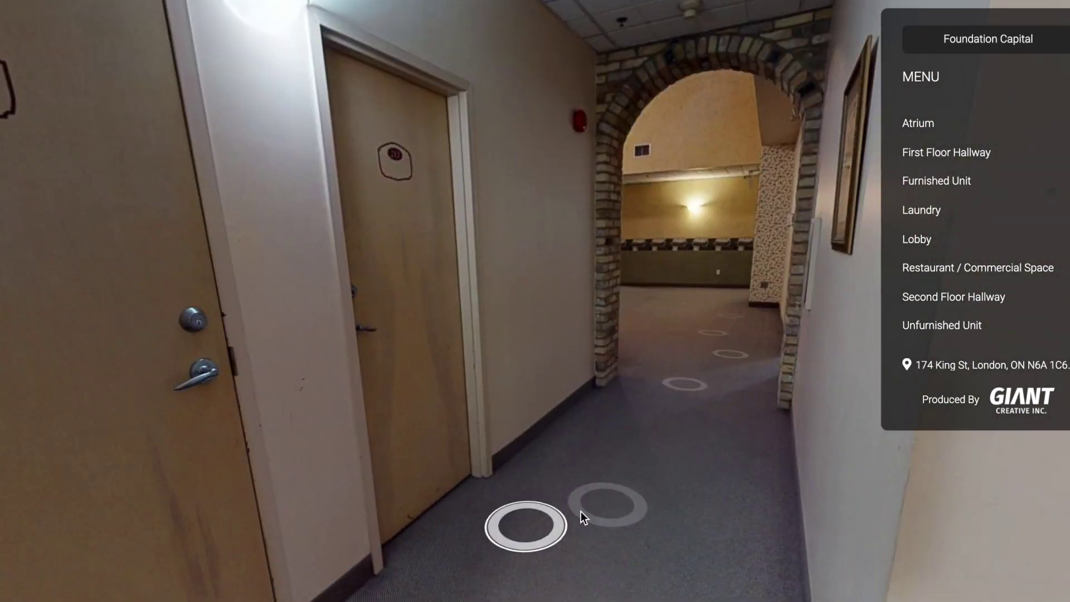
left_click(593, 505)
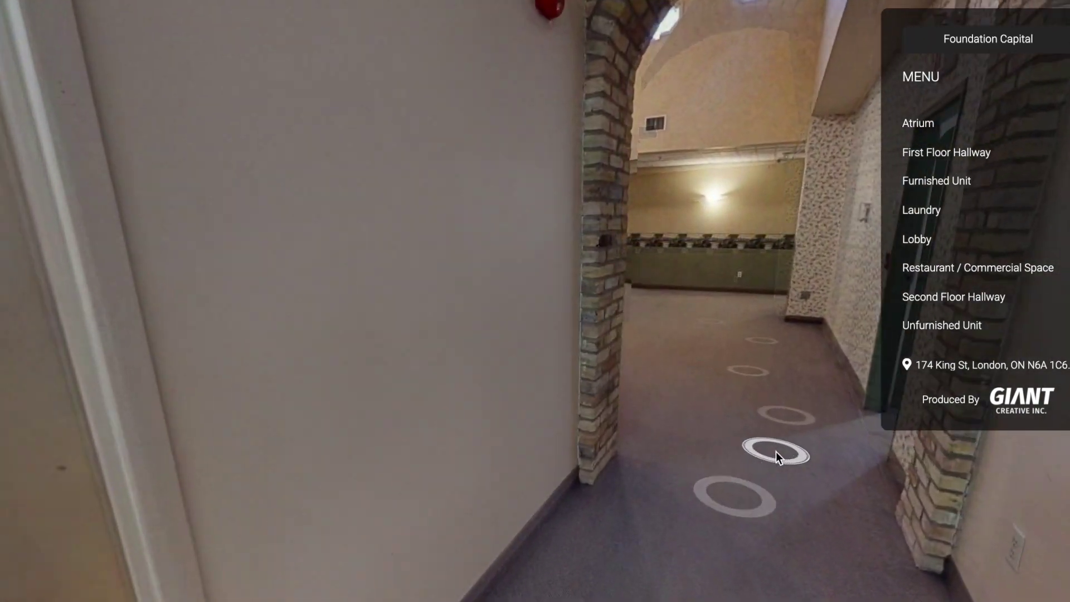
left_click(776, 451)
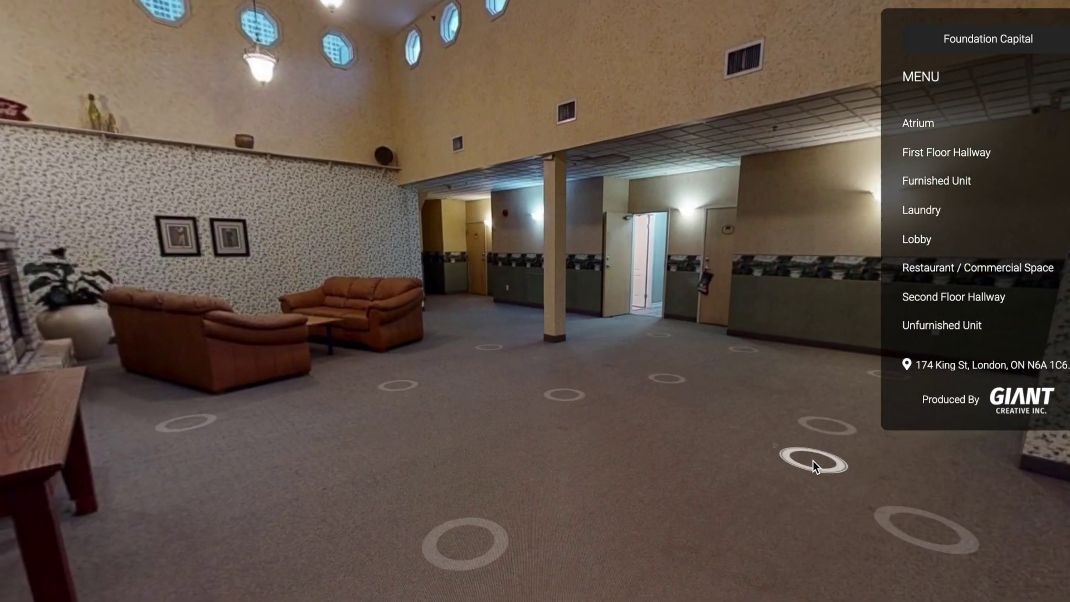
Look around the atrium at the brick wall, painting and hallway doors, ending beside the table.
left_click(813, 460)
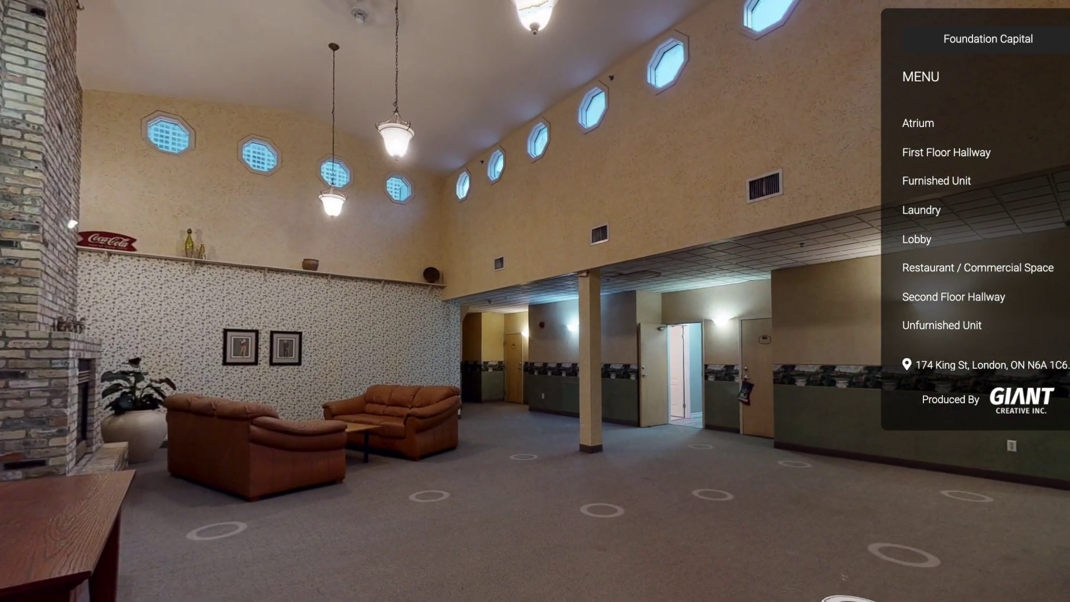
left_click_drag(556, 569, 787, 568)
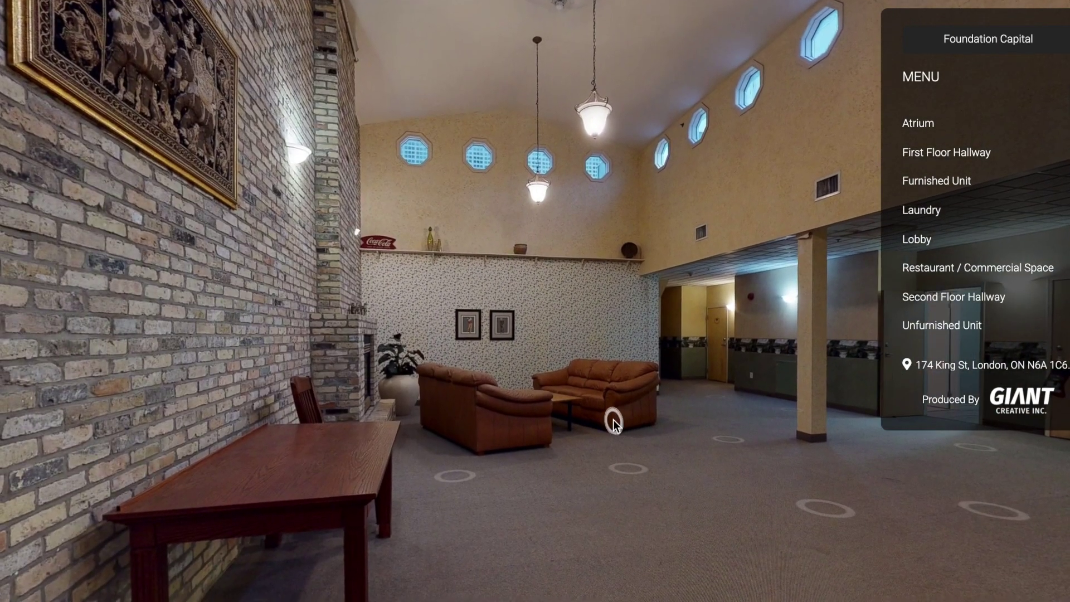
mouse_move(613, 425)
left_mouse_down()
mouse_move(224, 325)
mouse_move(148, 319)
left_mouse_up()
left_click(147, 319)
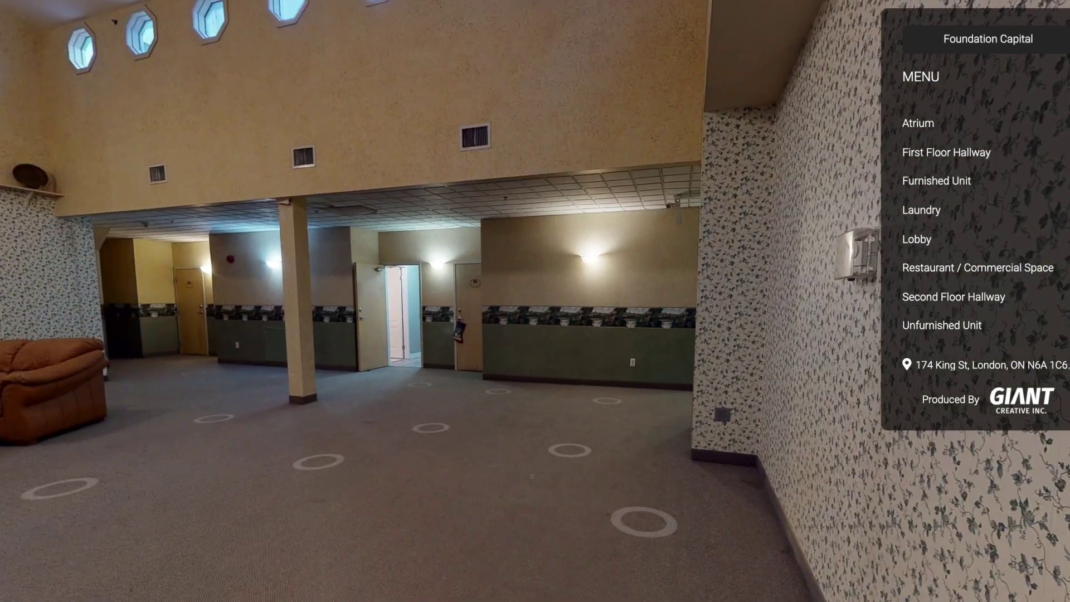
left_click(463, 406)
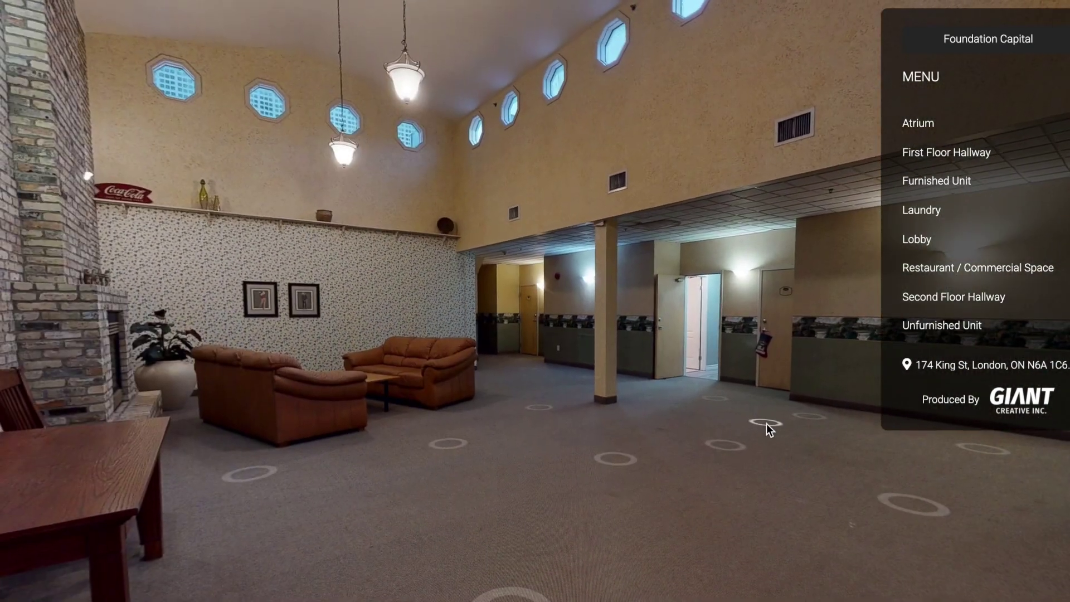
left_click(278, 479)
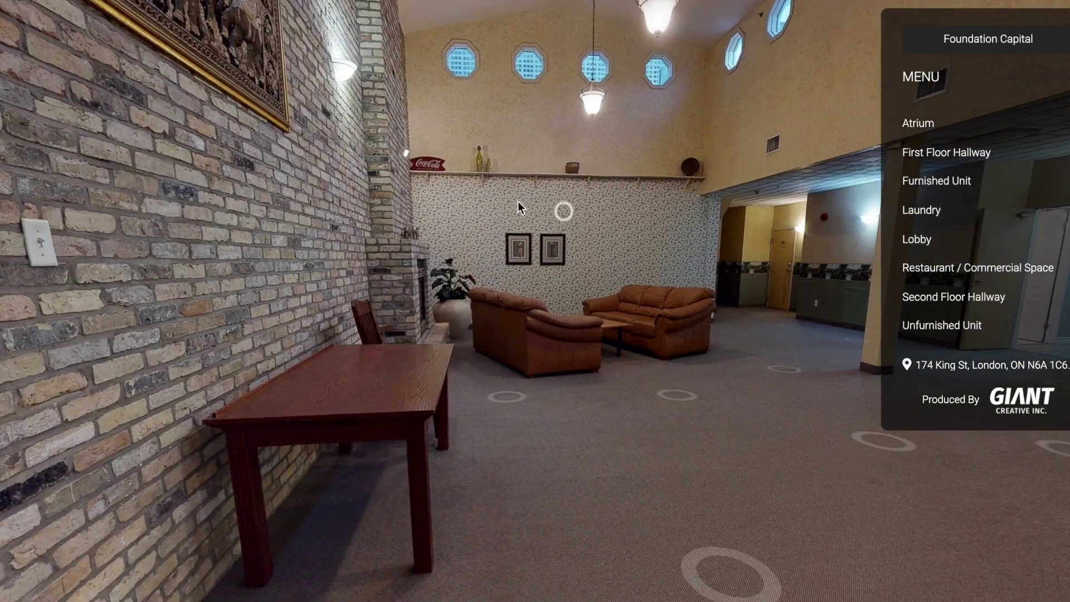
View the atrium ceiling and windows while moving past the sofas to the brick wall.
left_click_drag(557, 262, 569, 402)
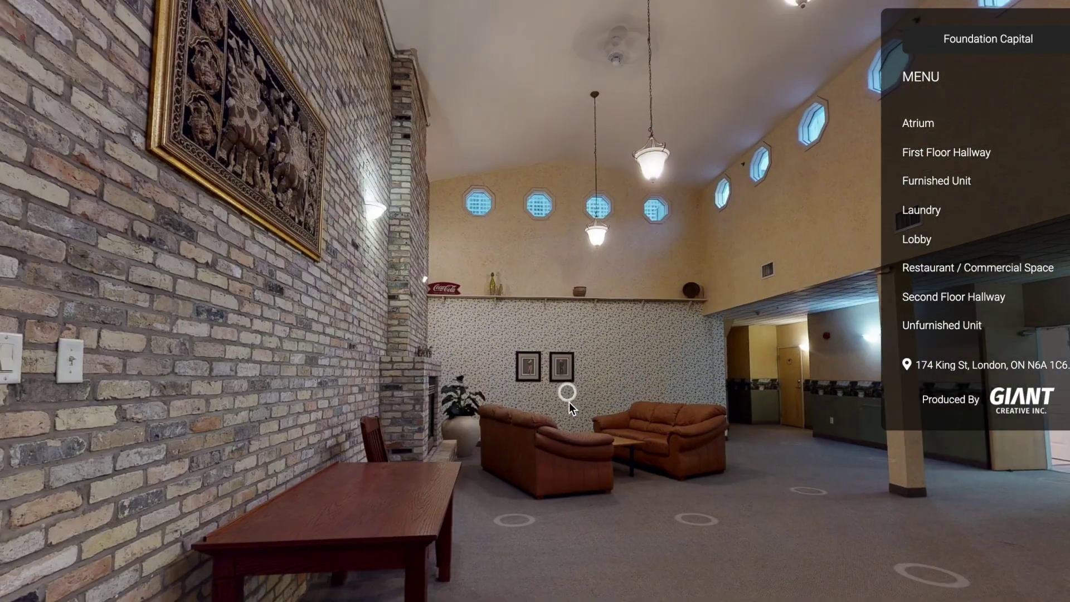
left_click(569, 406)
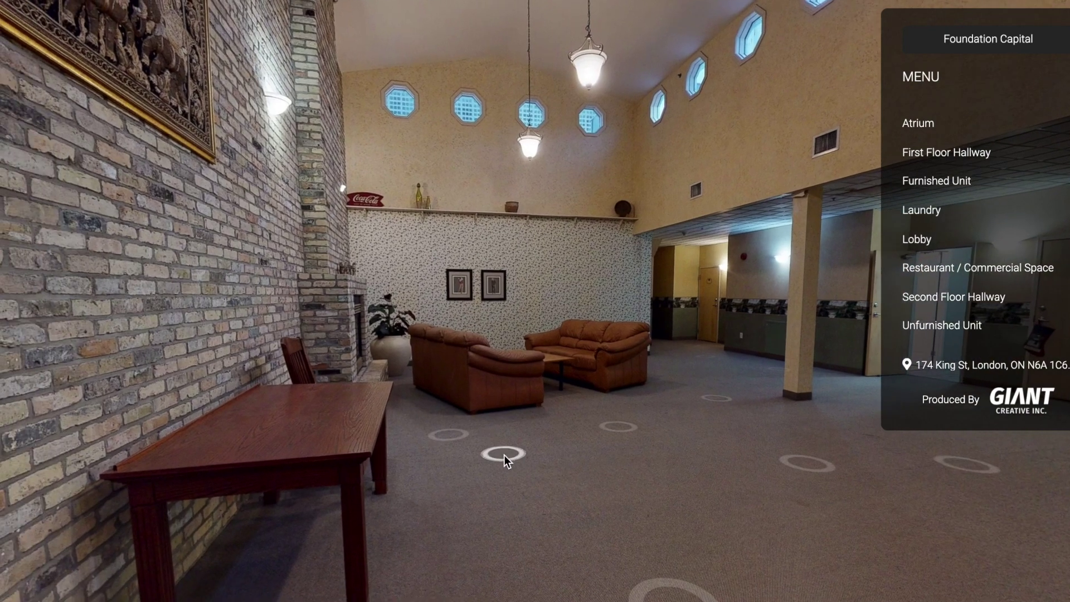
left_click_drag(505, 456, 424, 401)
left_click(424, 400)
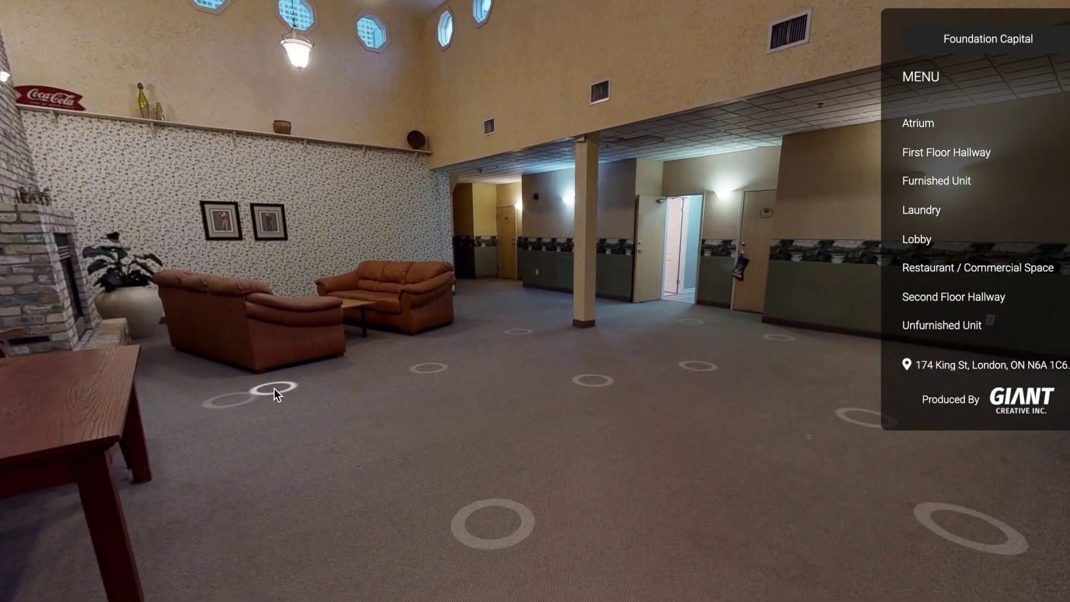
left_click(130, 374)
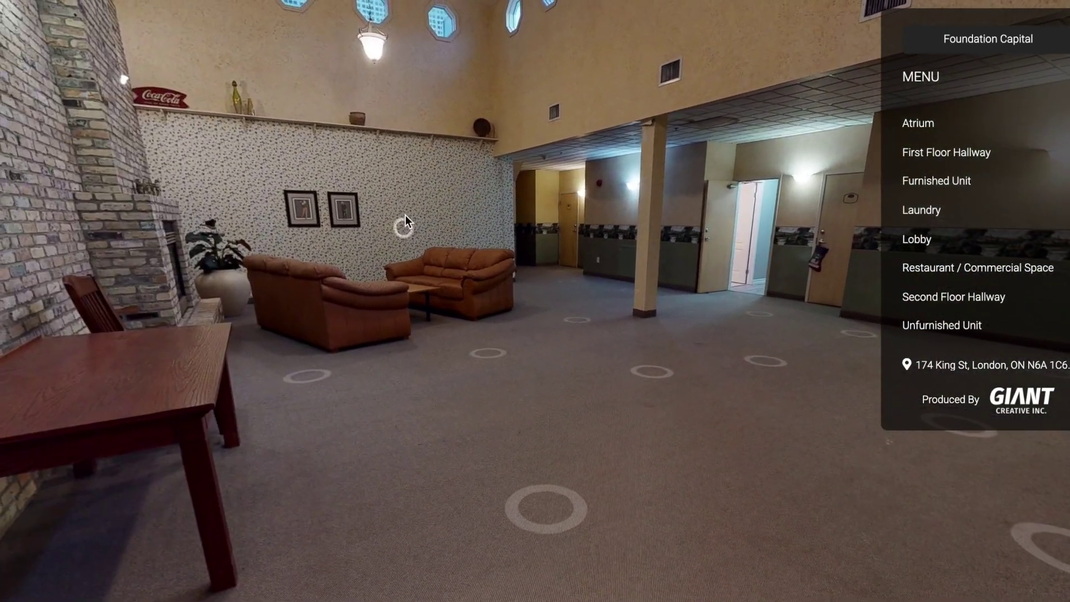
left_click_drag(406, 226, 444, 321)
Head past the sofas and fireplace to the pillar facing the open unit doorway.
left_click(370, 310)
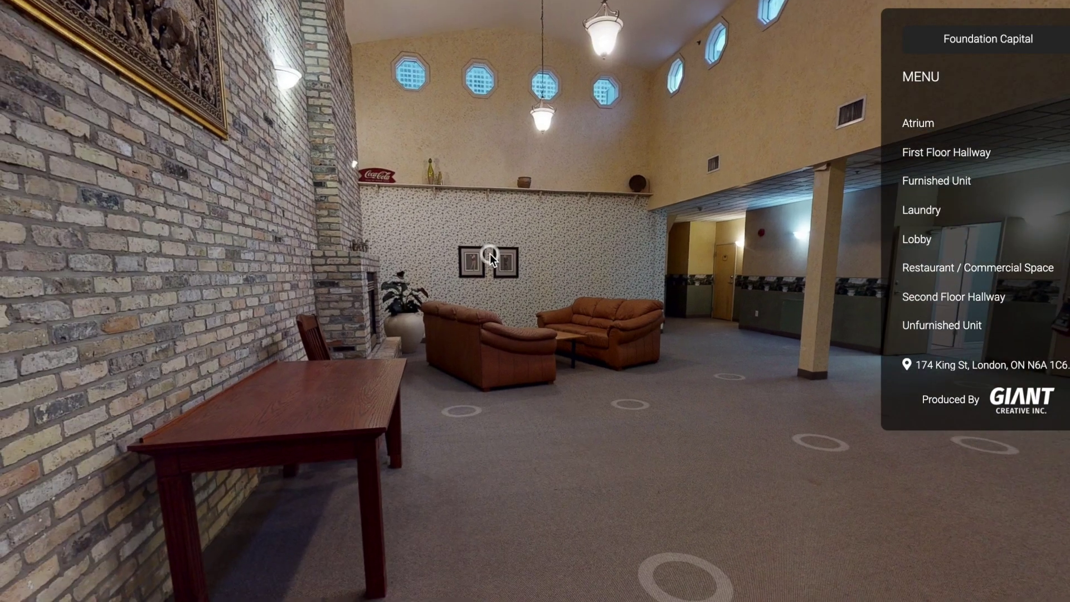
left_click_drag(489, 253, 401, 238)
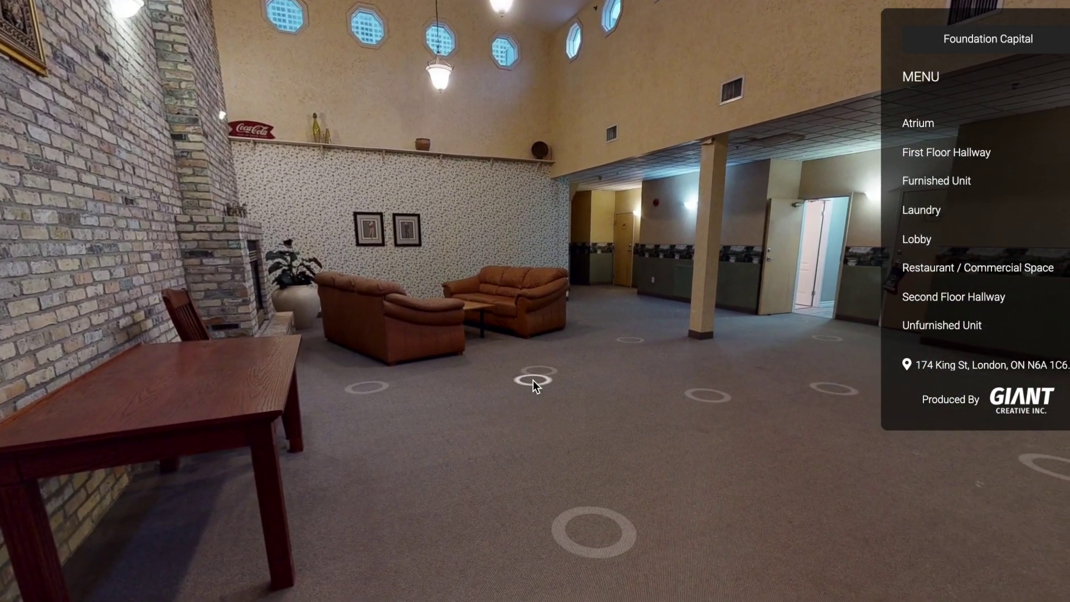
left_click(533, 381)
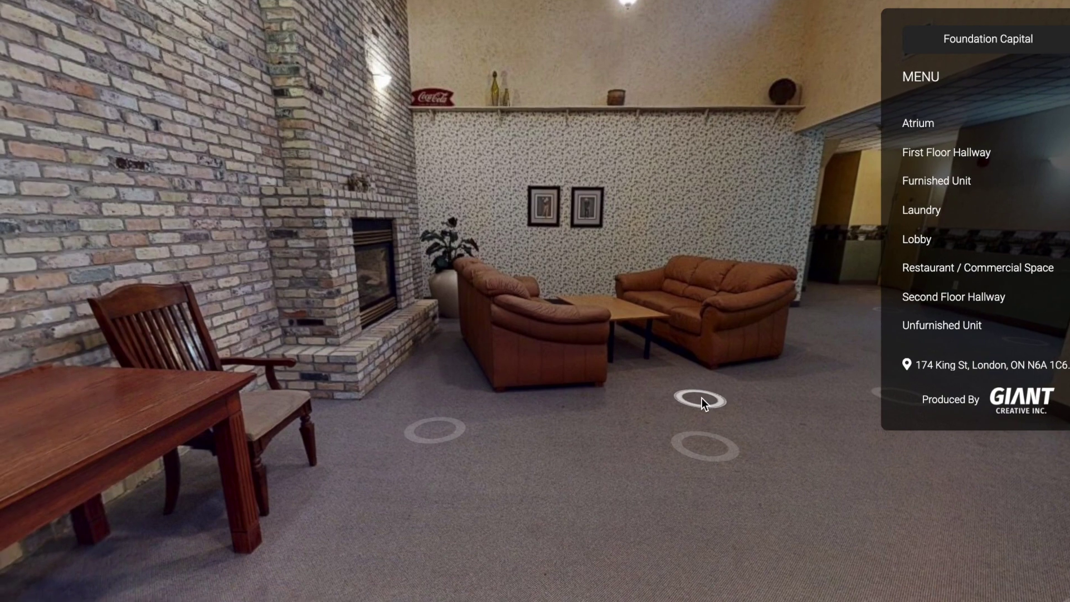
left_click_drag(503, 413, 115, 428)
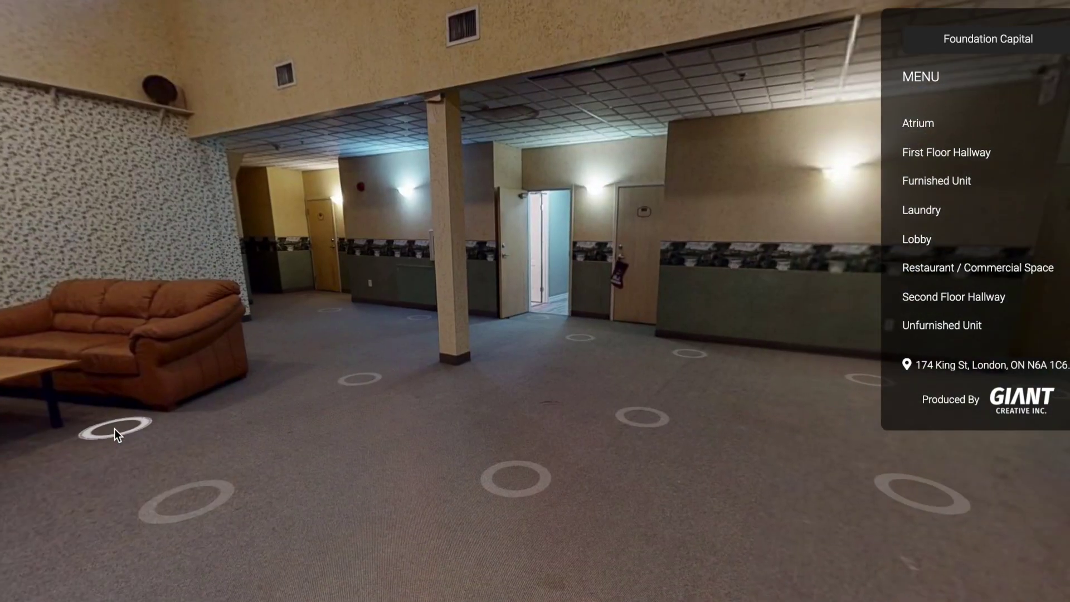
left_click(502, 392)
left_click(515, 355)
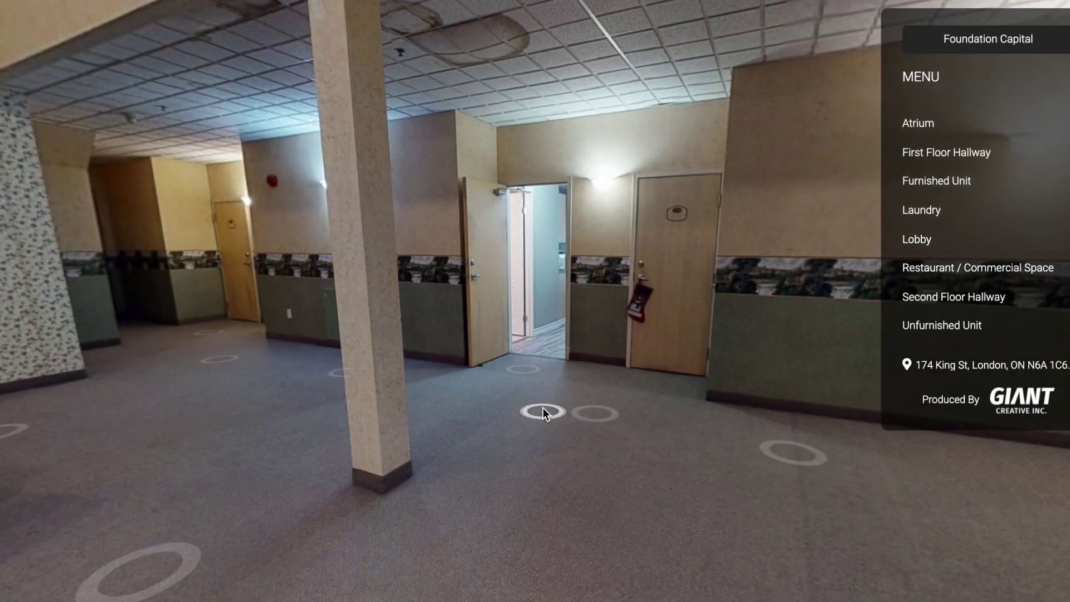
Enter the unit and look around its bathroom at the sink and toilet.
left_click(535, 380)
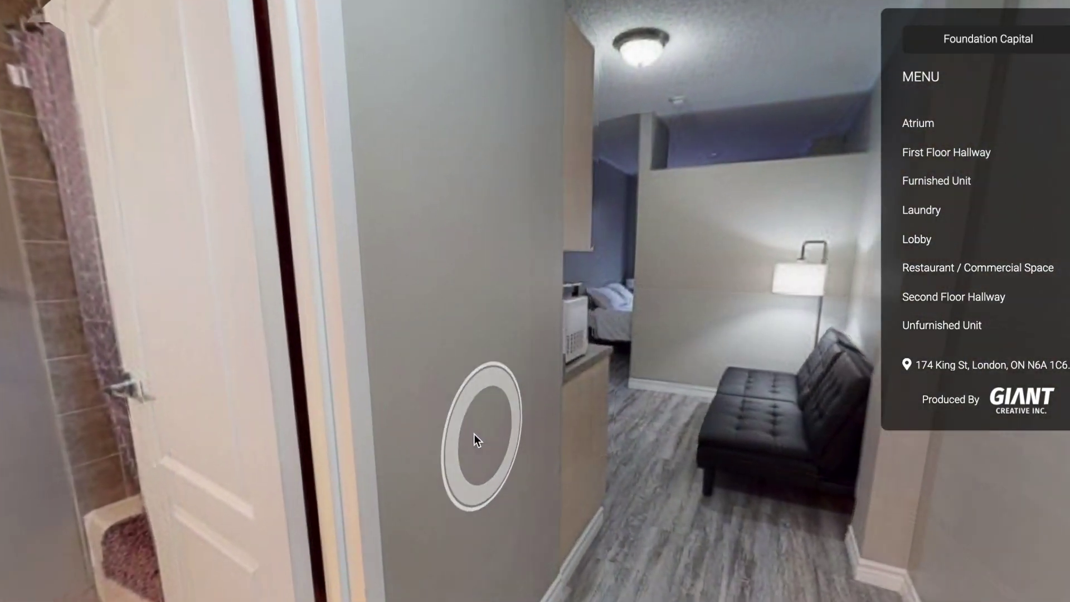
left_click_drag(543, 404, 948, 391)
left_click(427, 452)
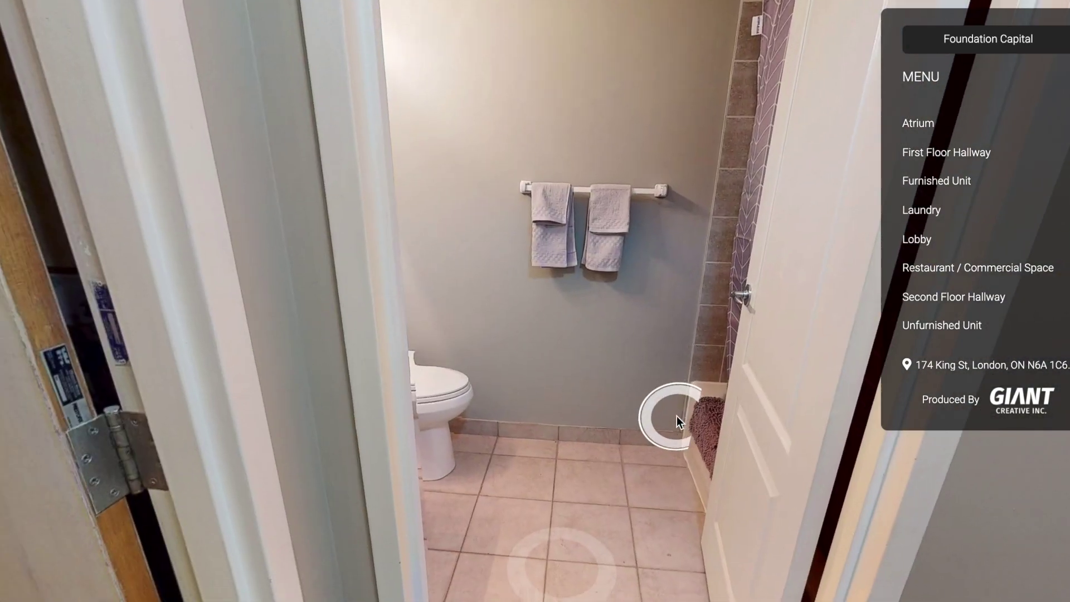
left_click(606, 531)
mouse_move(614, 530)
left_mouse_down()
mouse_move(923, 467)
mouse_move(156, 419)
mouse_move(951, 519)
mouse_move(191, 501)
mouse_move(327, 327)
mouse_move(251, 577)
left_mouse_up()
left_click_drag(333, 322, 522, 303)
left_click(523, 302)
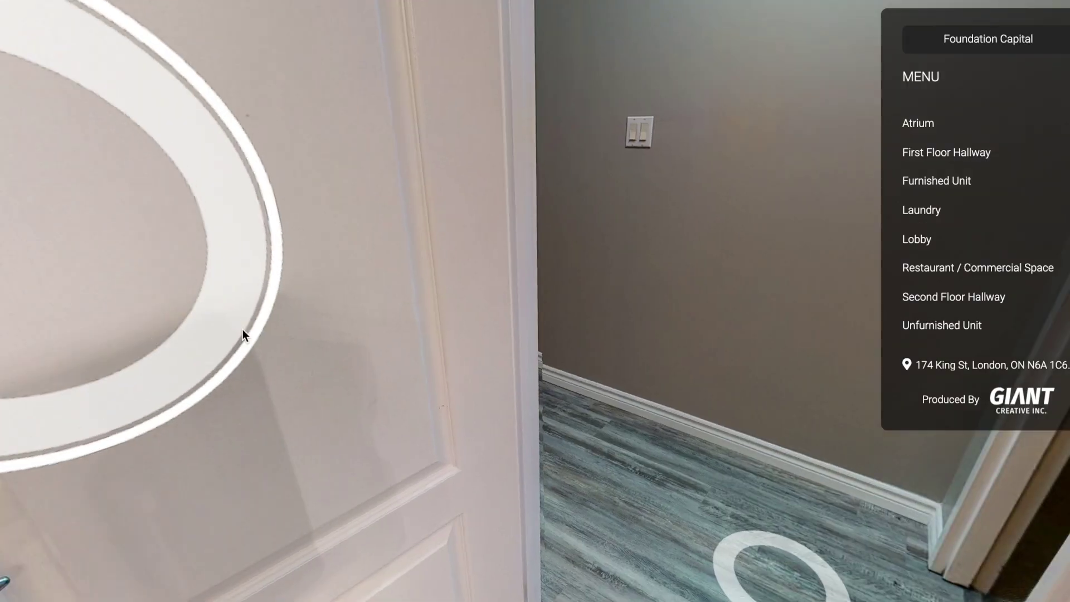
Walk through the living area past the sofa, TV and table into the bedroom.
mouse_move(581, 419)
left_mouse_down()
mouse_move(286, 393)
mouse_move(829, 454)
left_mouse_up()
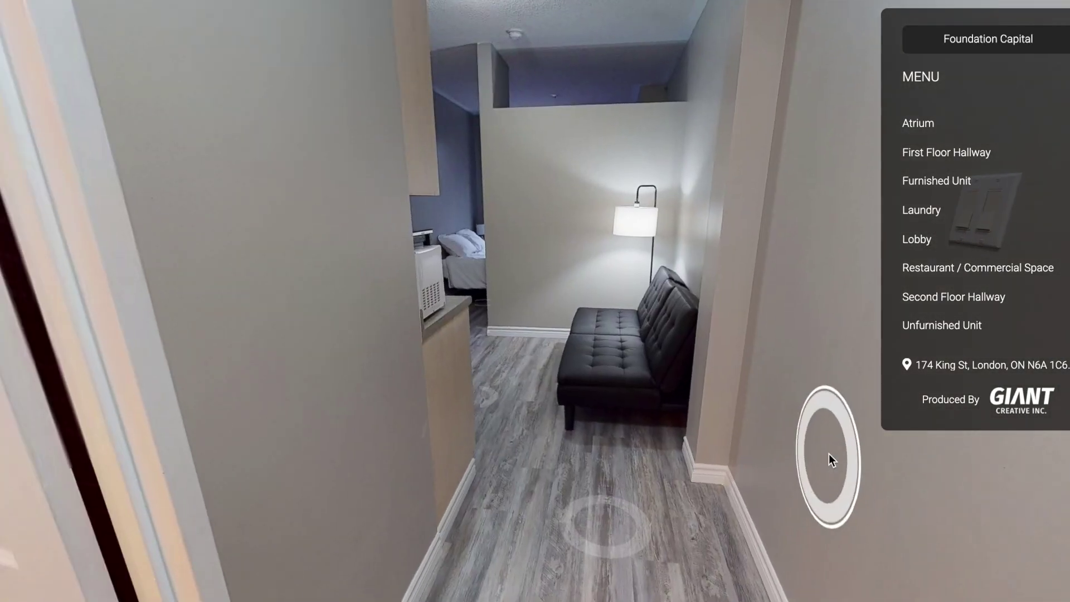
left_click(625, 519)
left_click_drag(484, 515, 764, 476)
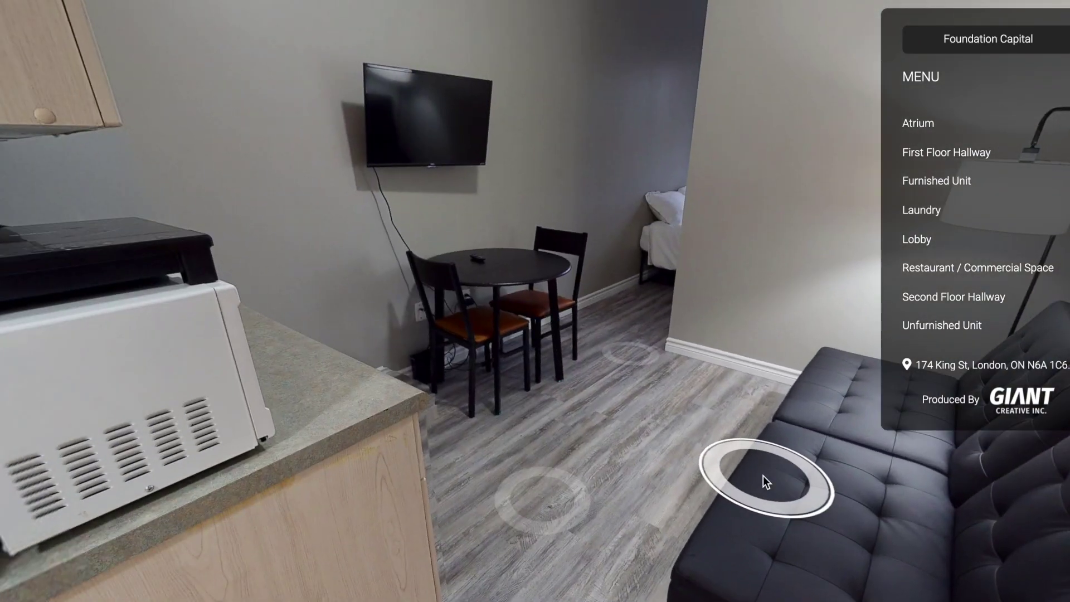
left_click(556, 513)
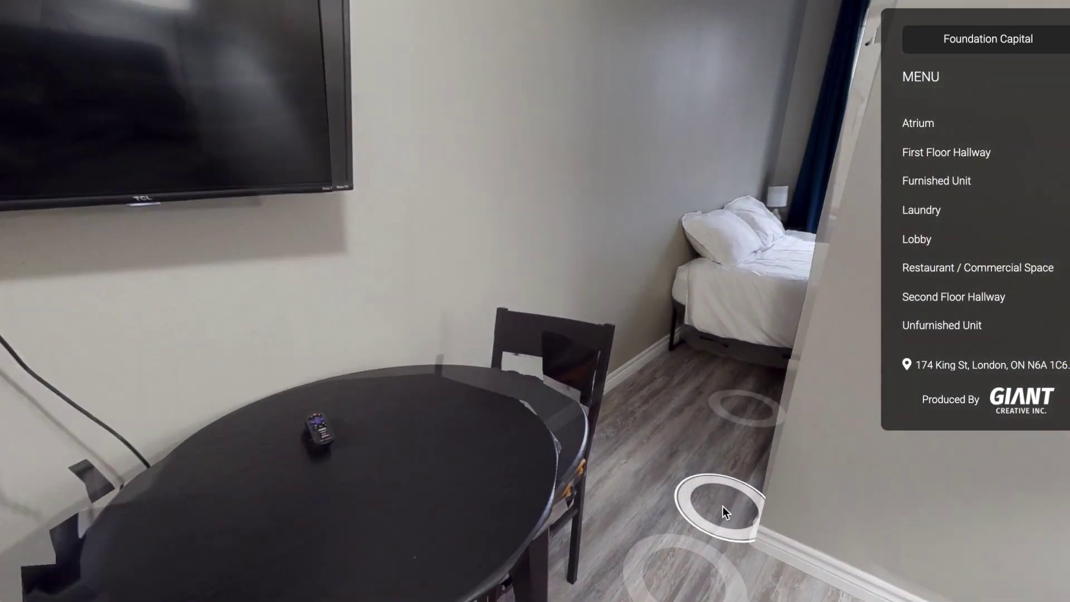
left_click(722, 506)
left_click(764, 573)
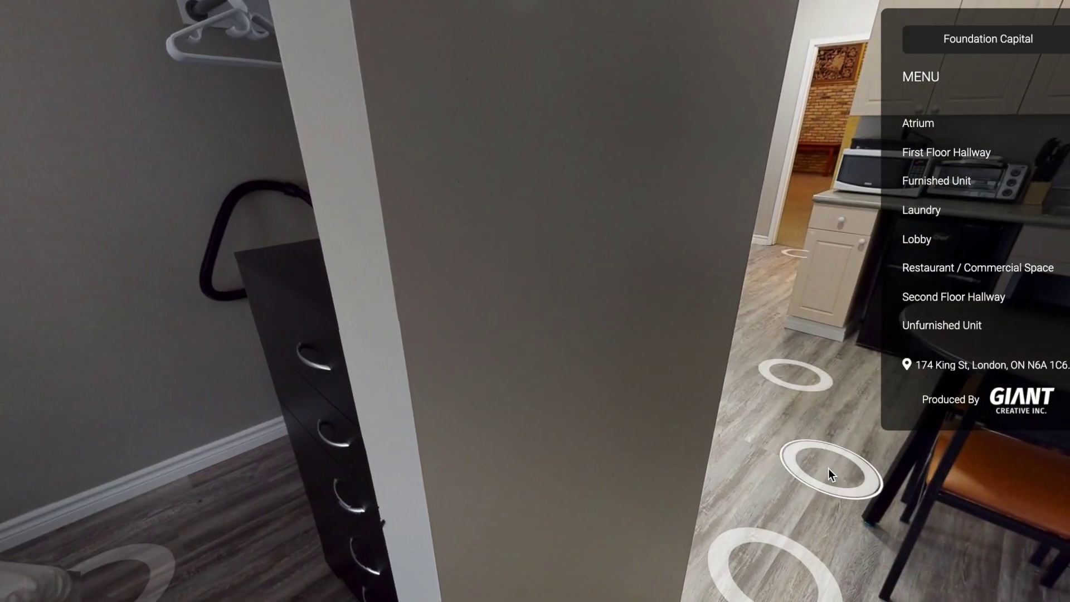
Return to the kitchenette, then walk down the unit hallway to the brick-lounge doorway.
left_click(829, 468)
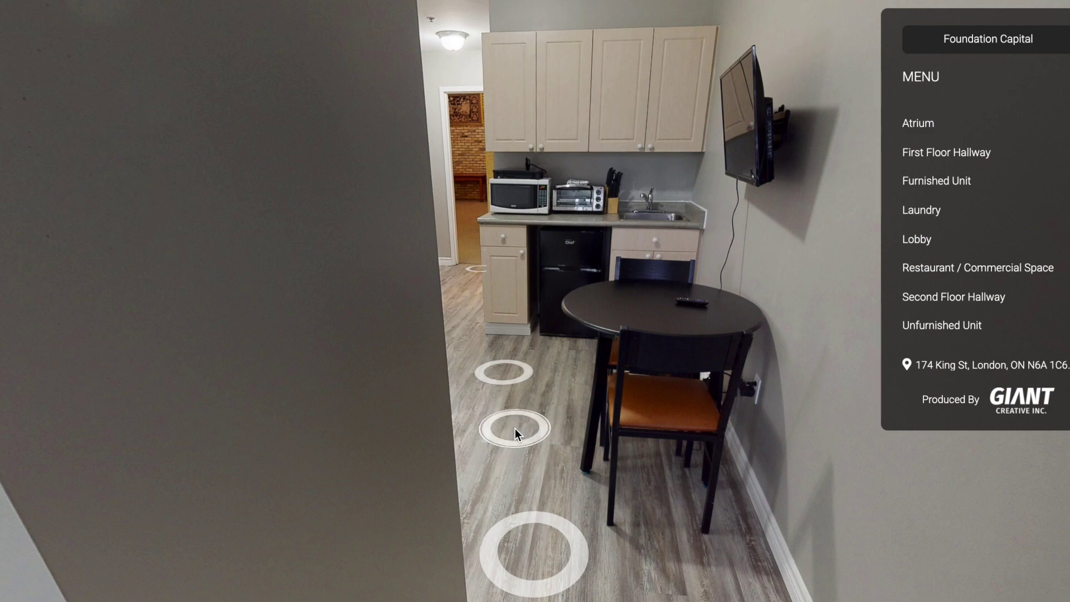
left_click(516, 429)
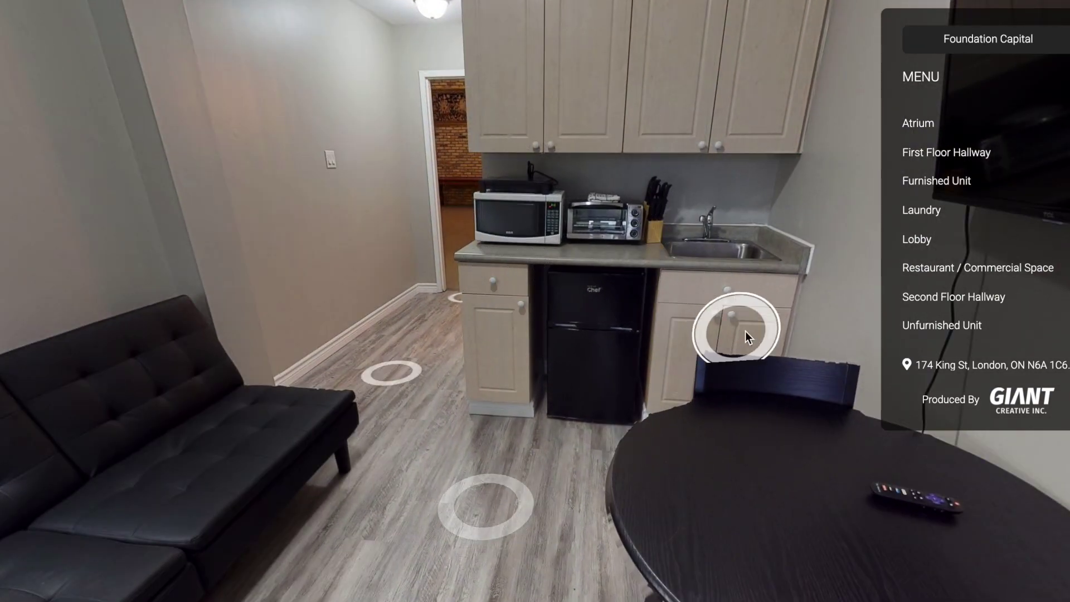
mouse_move(630, 375)
left_mouse_down()
mouse_move(48, 549)
mouse_move(700, 463)
left_mouse_up()
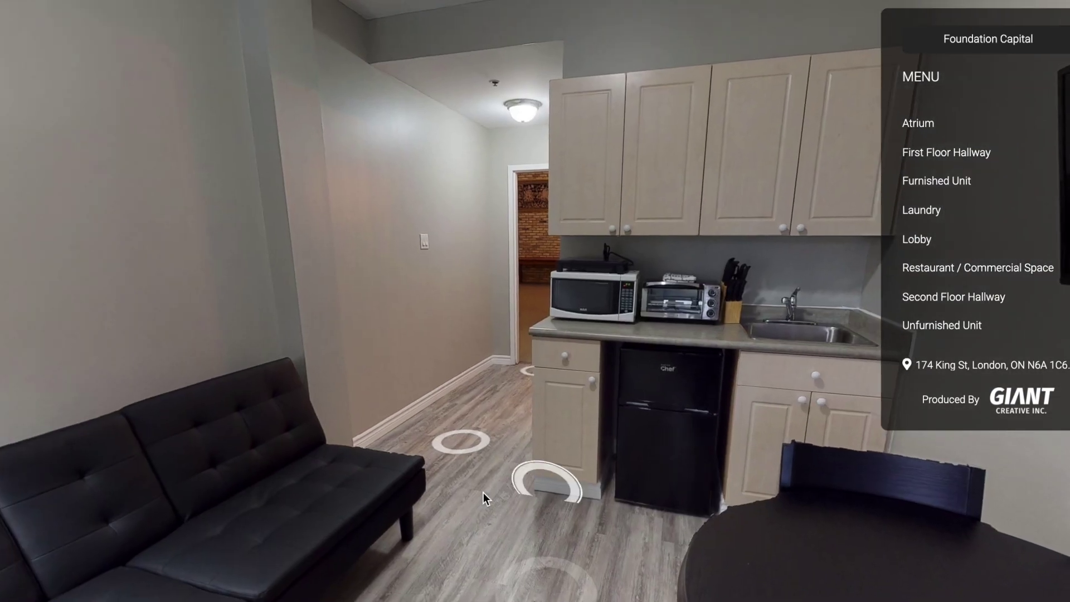
left_click(502, 522)
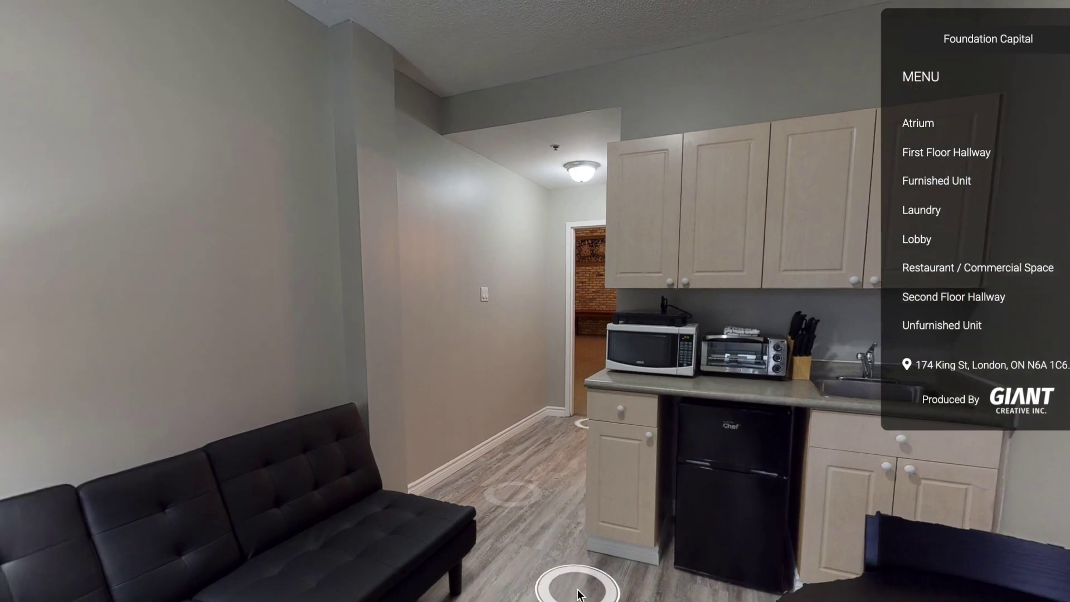
left_click(527, 504)
left_click(704, 548)
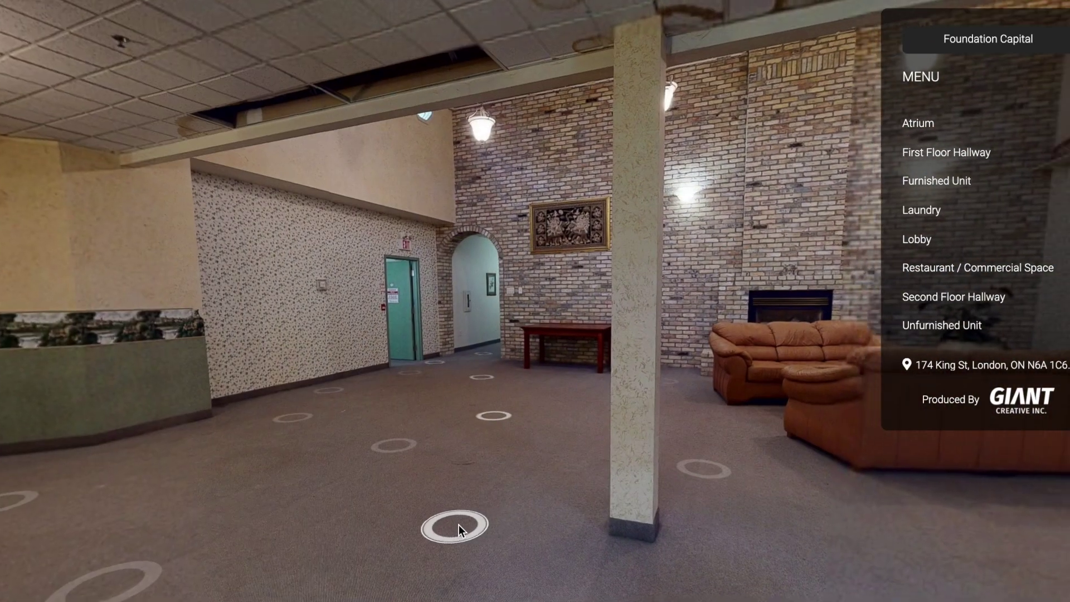
Walk down the green-wainscoted hallway and vestibule into the laundry room.
left_click(459, 525)
left_click(617, 380)
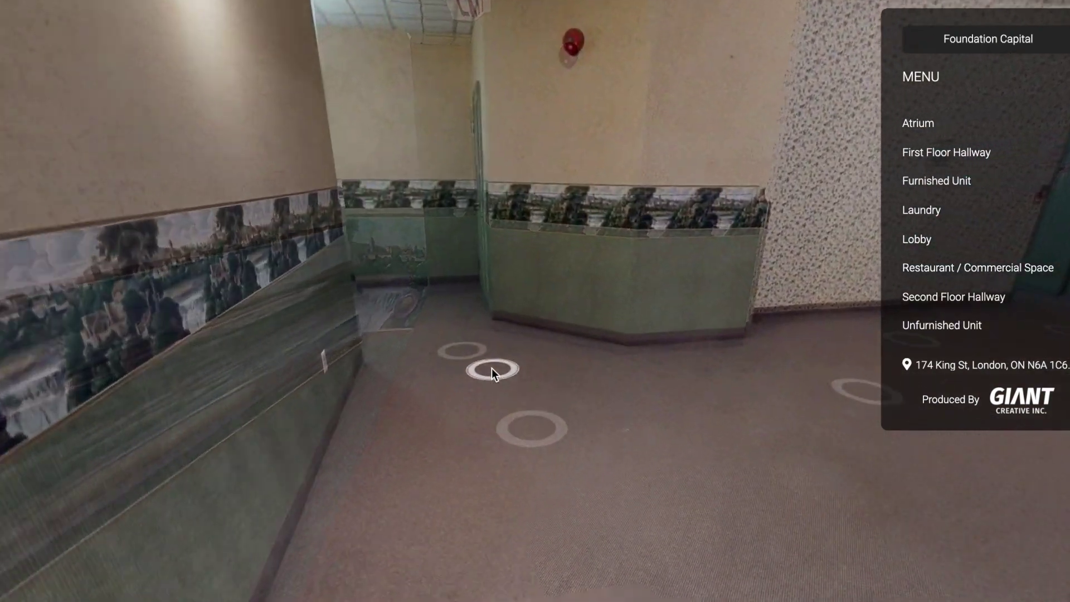
left_click(486, 368)
left_click(544, 425)
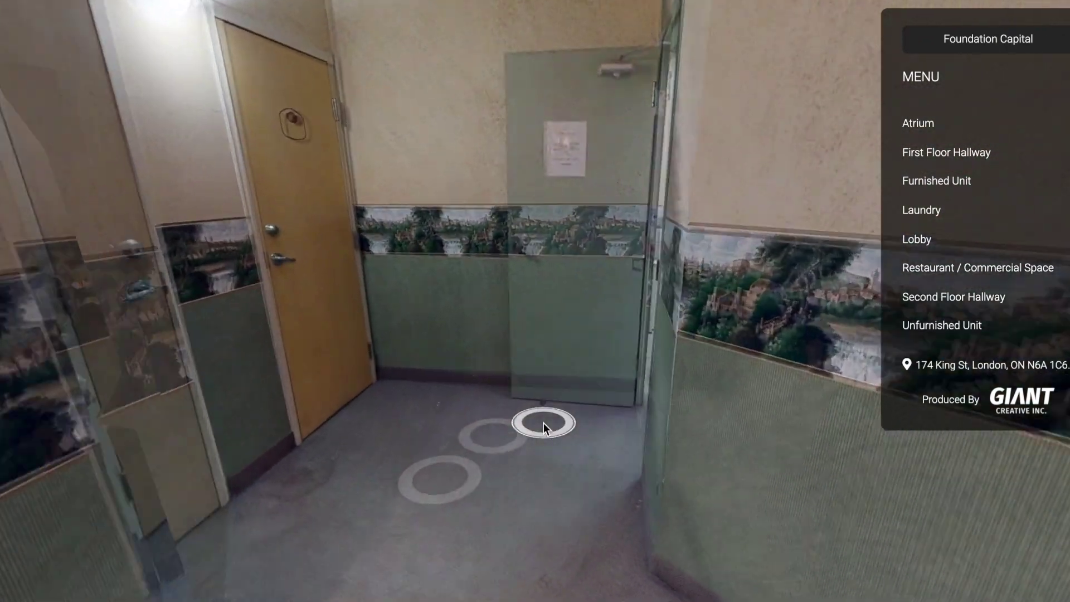
left_click(690, 488)
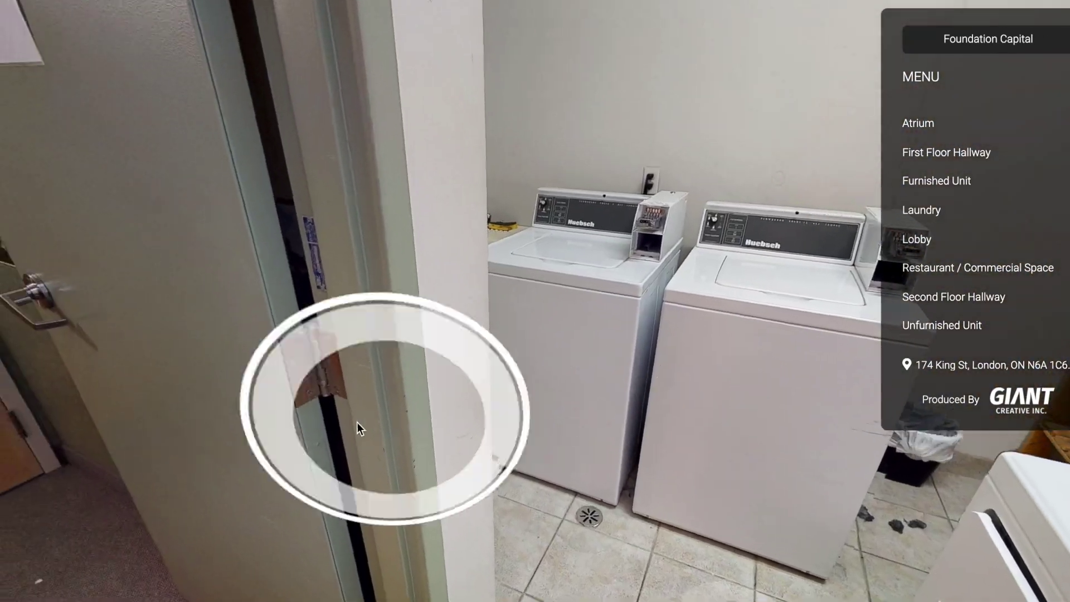
Leave the laundry room along the corridor and enter the next unit's doorway.
left_click(357, 422)
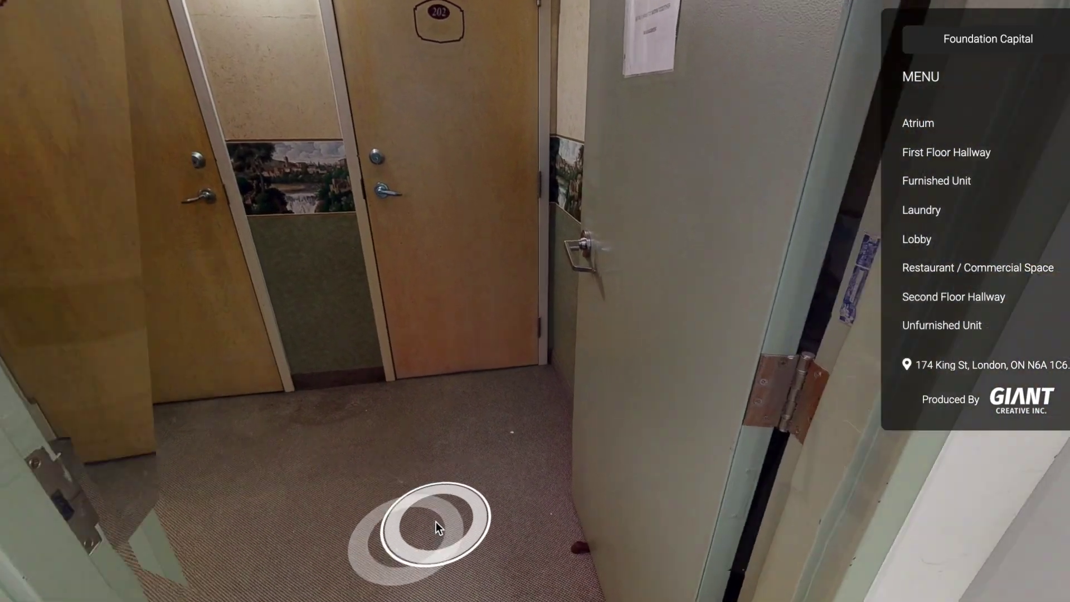
left_click(435, 521)
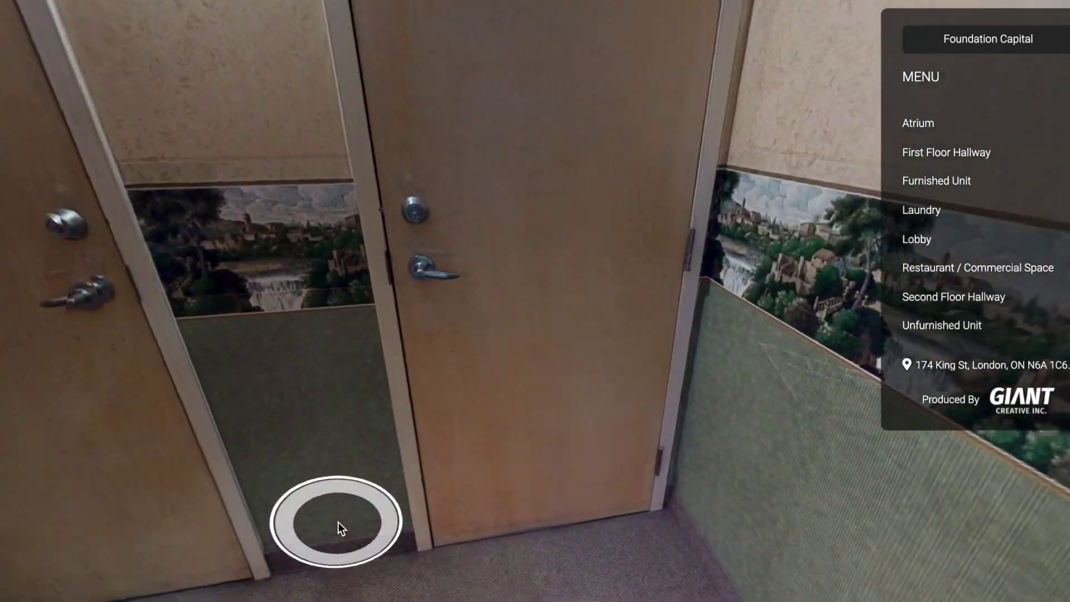
left_click_drag(339, 523, 806, 412)
left_click(521, 436)
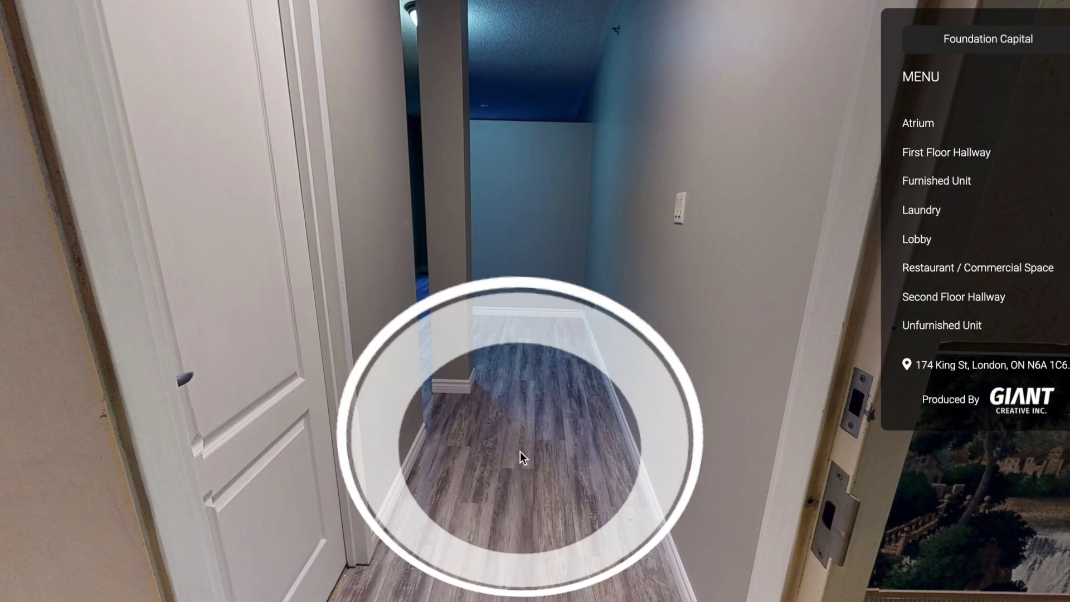
Explore the empty unit's windowed room, moving to the window and its corners.
left_click_drag(528, 514, 574, 174)
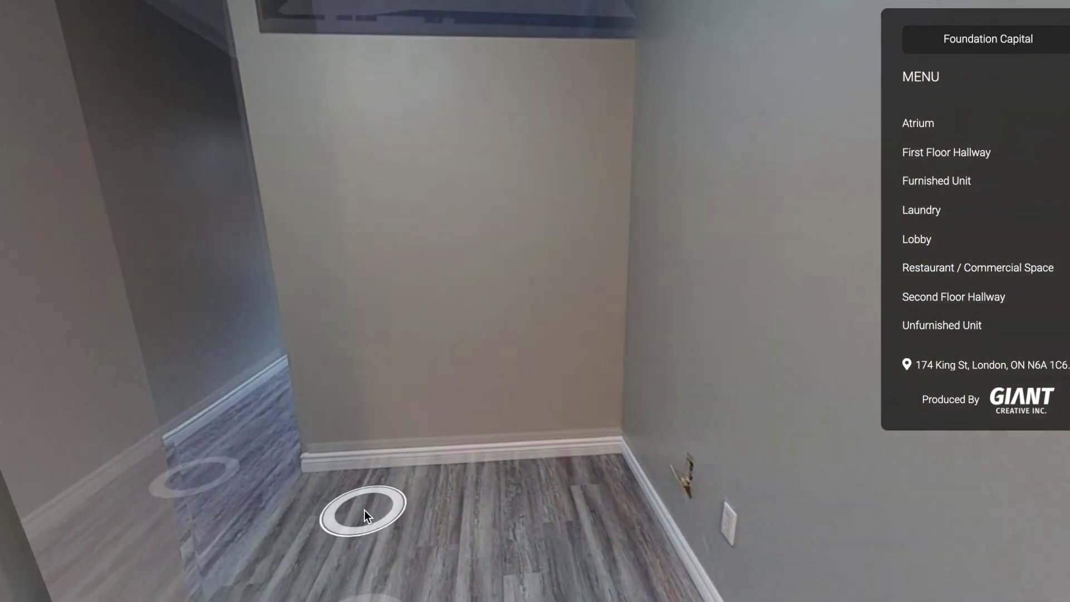
left_click(628, 478)
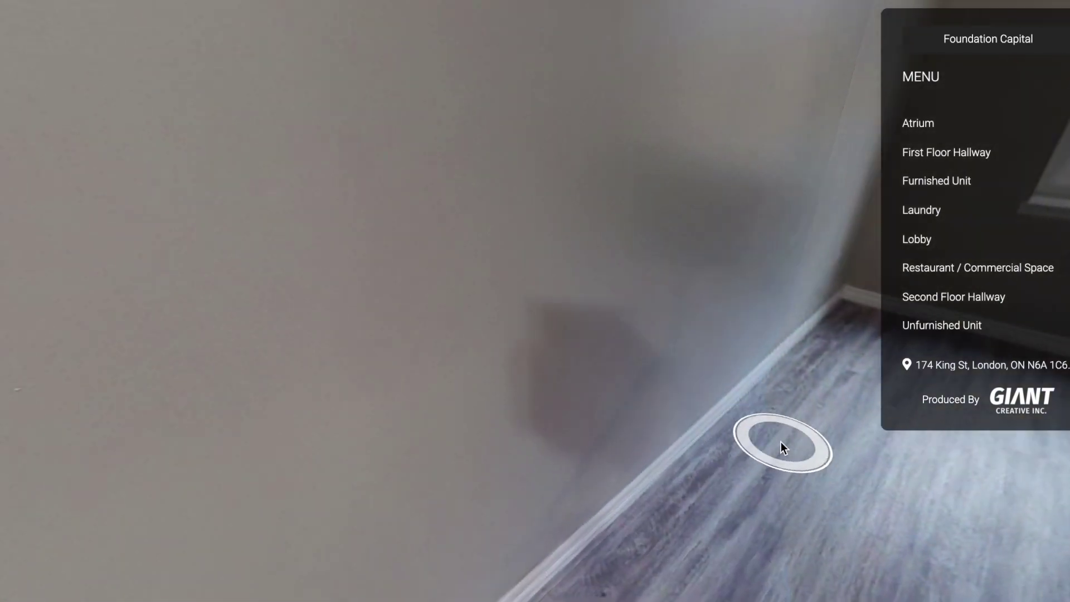
left_click_drag(781, 442, 297, 473)
left_click(519, 508)
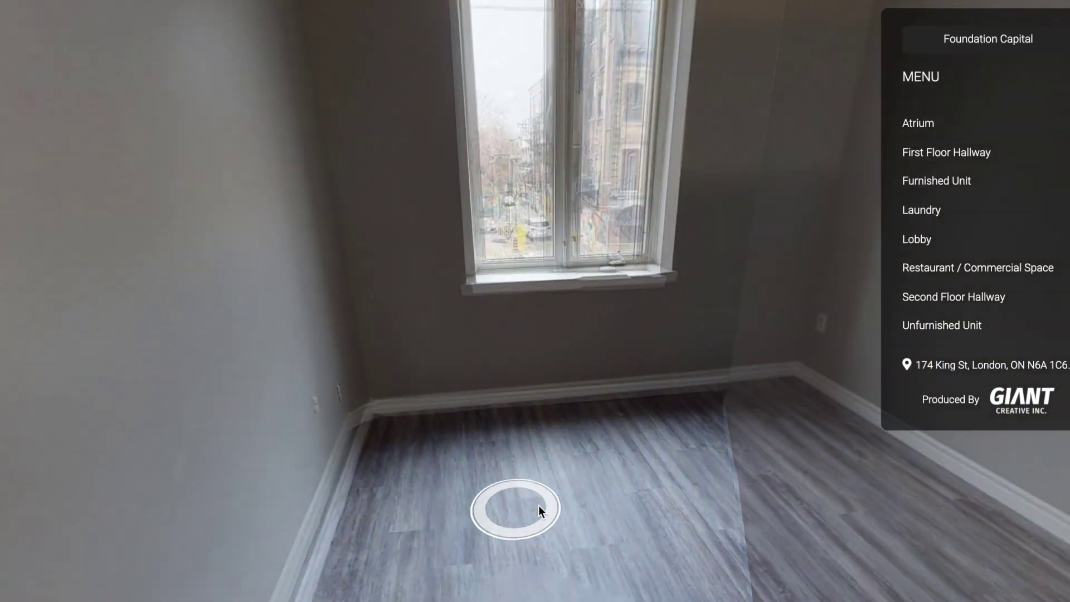
left_click_drag(539, 505, 320, 497)
left_click(661, 498)
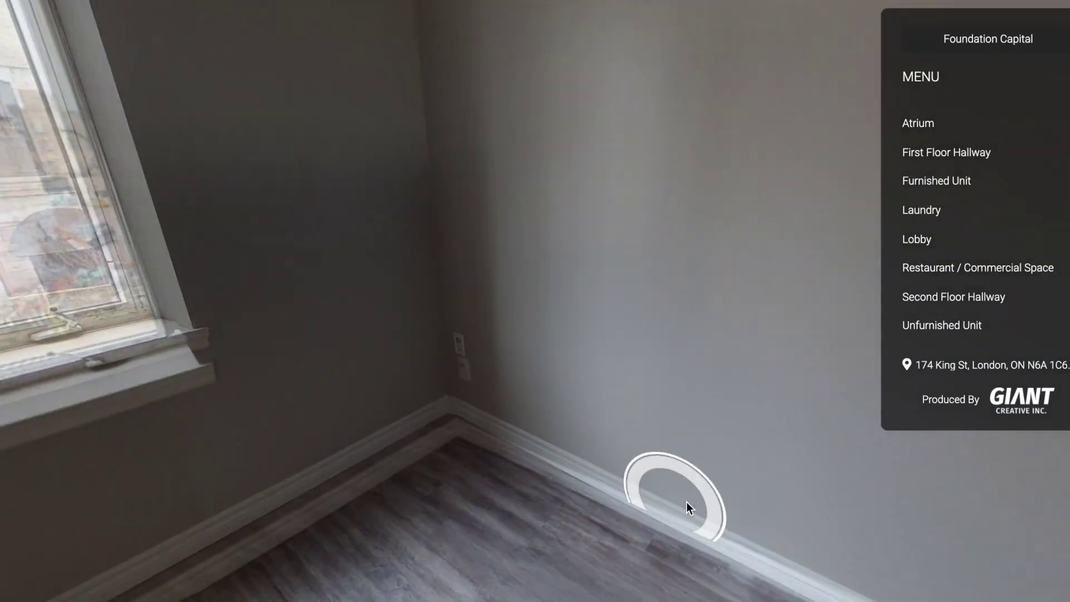
mouse_move(544, 364)
left_mouse_down()
mouse_move(635, 429)
mouse_move(346, 332)
left_mouse_up()
Walk back along the unit hallway past the kitchenette to the front doorway.
left_click(645, 310)
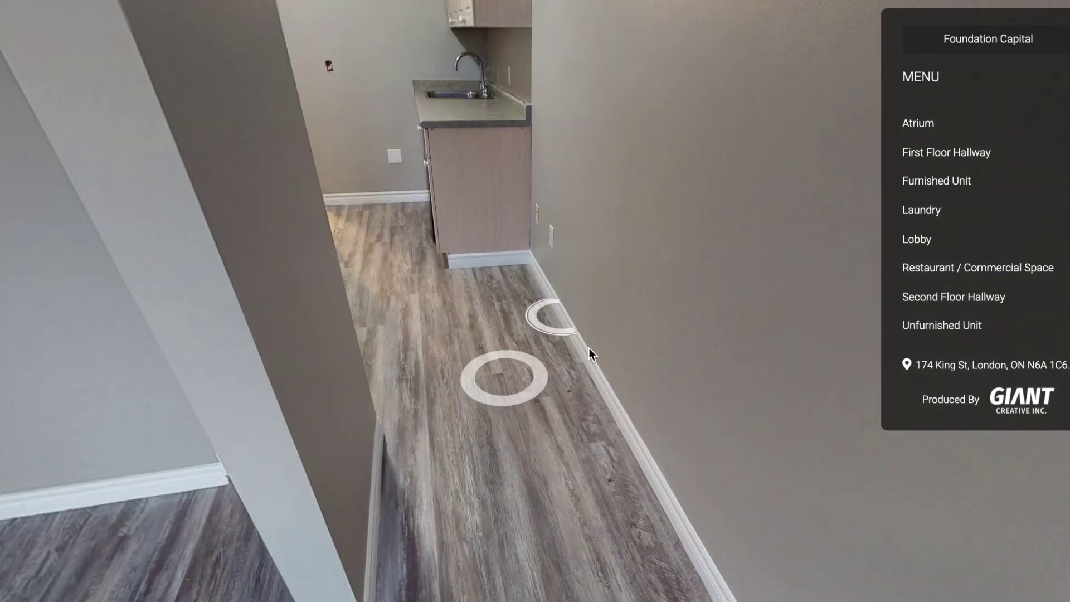
left_click_drag(588, 348, 404, 291)
left_click(404, 290)
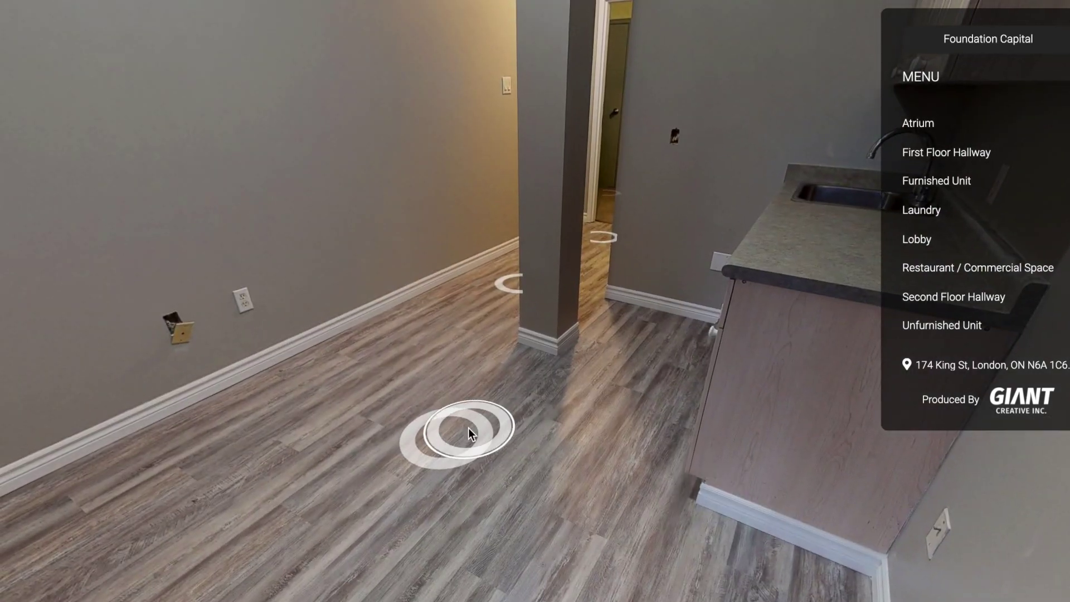
left_click(468, 428)
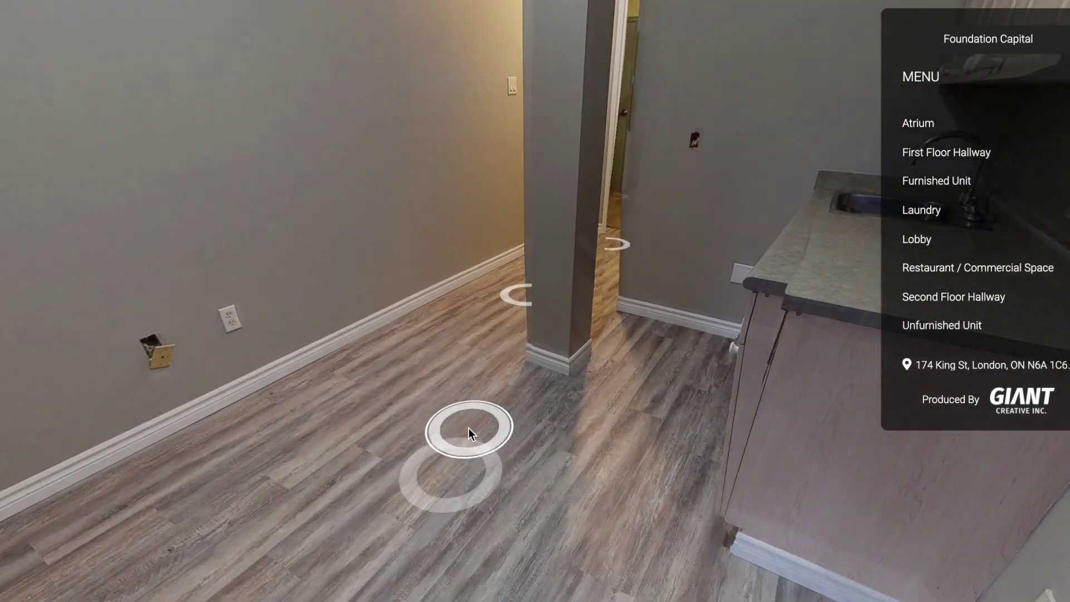
left_click(616, 419)
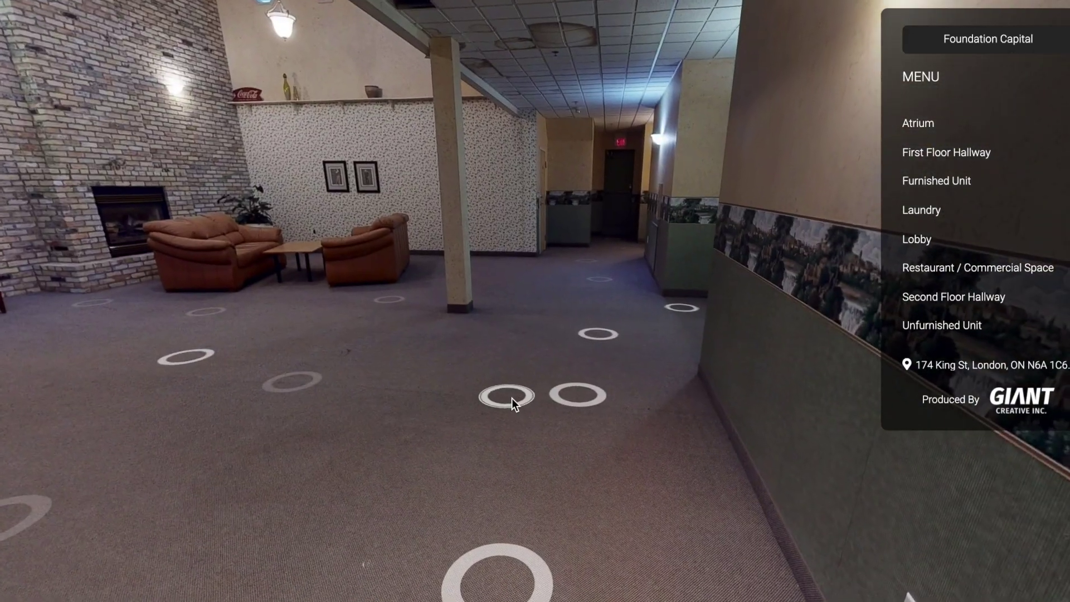
Walk from the lobby down the hallway to the wooden door, then back toward the lobby sofa.
left_click(512, 398)
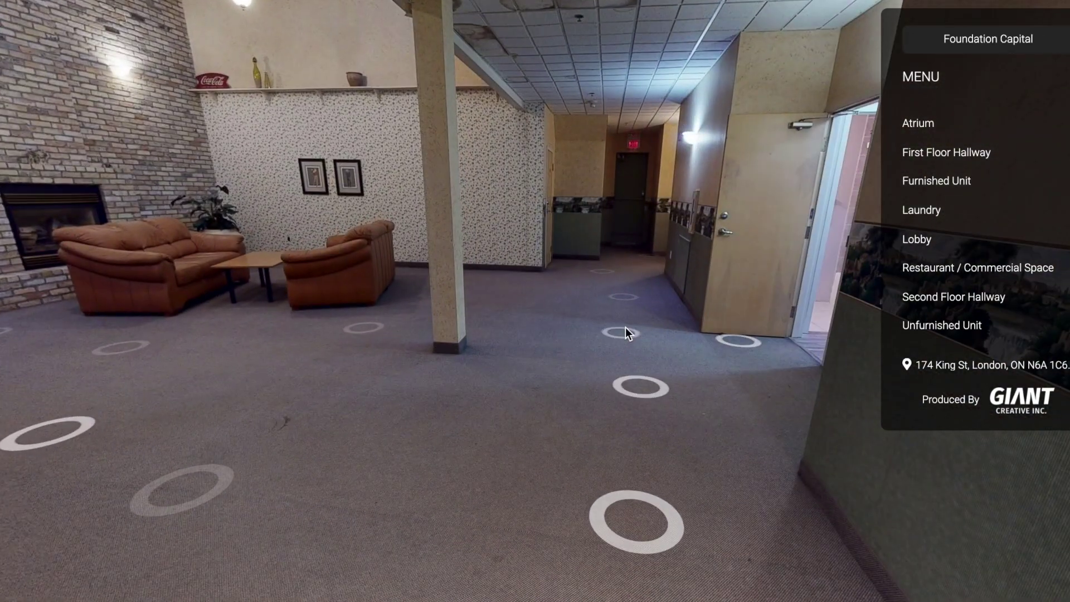
left_click(633, 308)
left_click(600, 344)
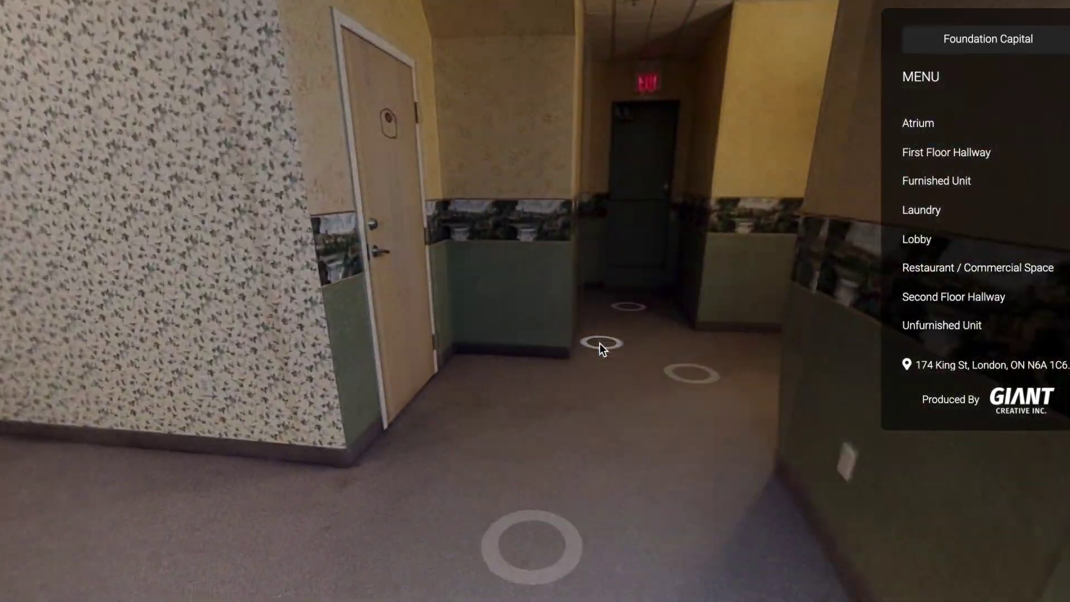
left_click(622, 393)
left_click(325, 296)
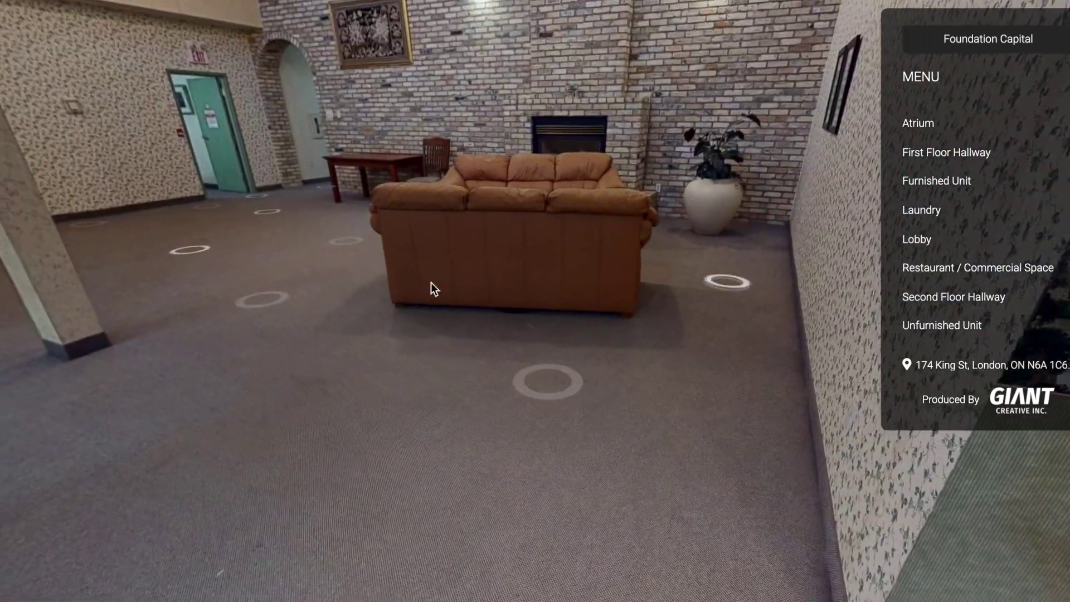
left_click(278, 286)
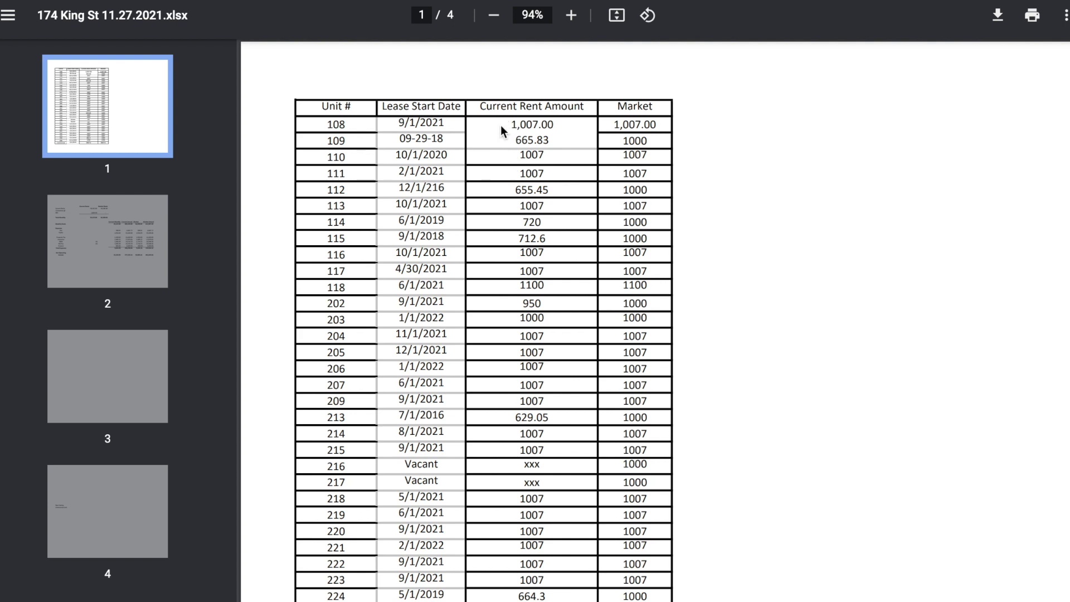
Highlight the rents for unit 108 (1,007.00), unit 109 (665.83) and unit 226 (1250).
left_click_drag(509, 124, 572, 124)
left_click(818, 169)
left_click_drag(512, 140, 557, 140)
left_click_drag(511, 125, 556, 126)
left_click_drag(509, 129, 577, 127)
left_click_drag(515, 140, 561, 140)
scroll(545, 280, "down", 1)
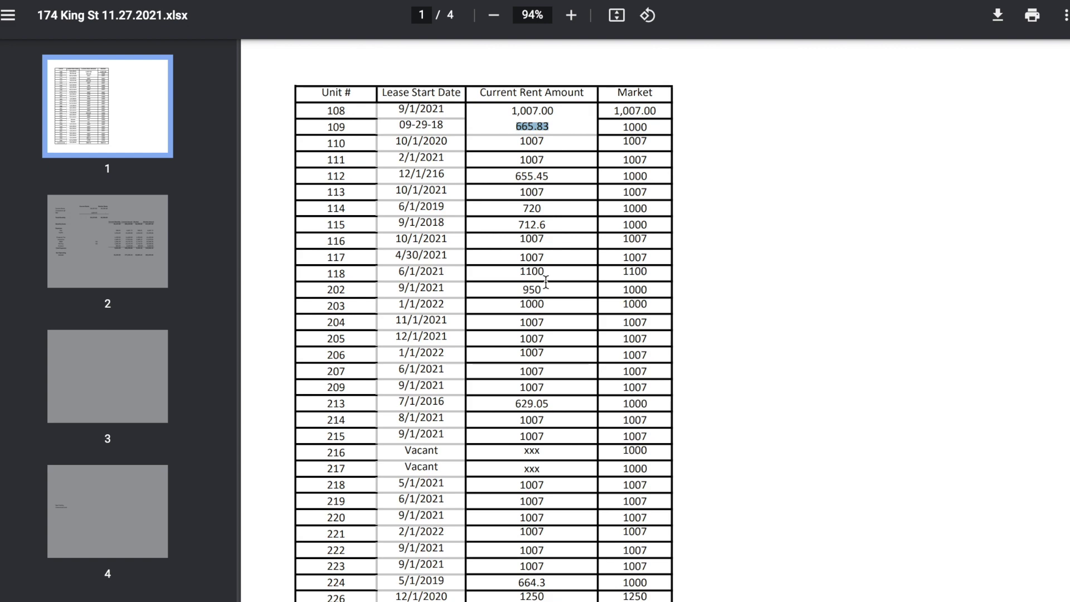
scroll(546, 282, "down", 1)
scroll(531, 98, "up", 2)
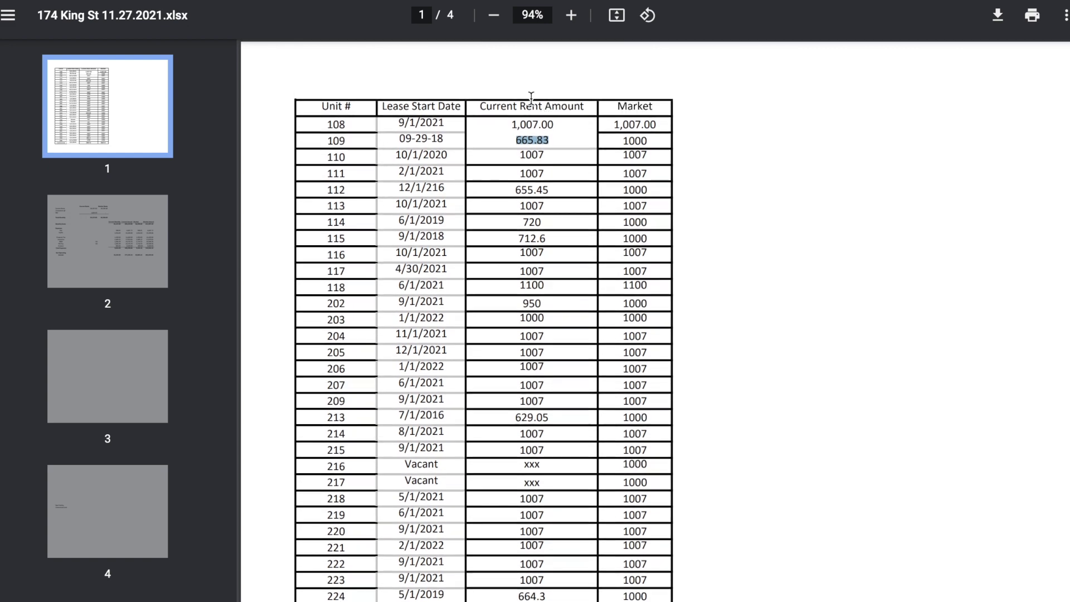
left_click_drag(505, 124, 577, 126)
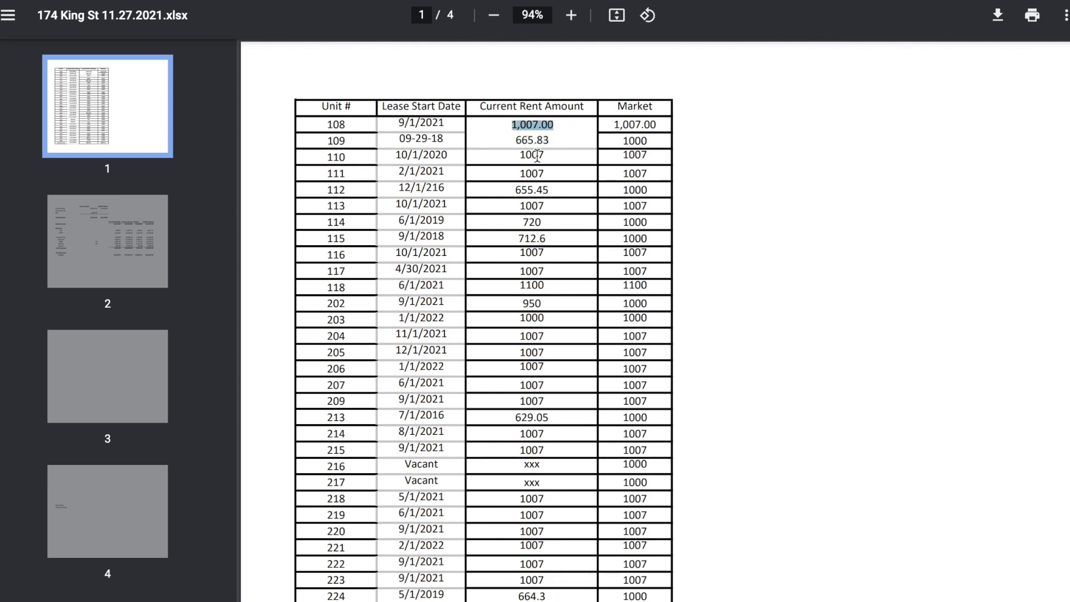
scroll(536, 157, "down", 1)
scroll(548, 209, "down", 1)
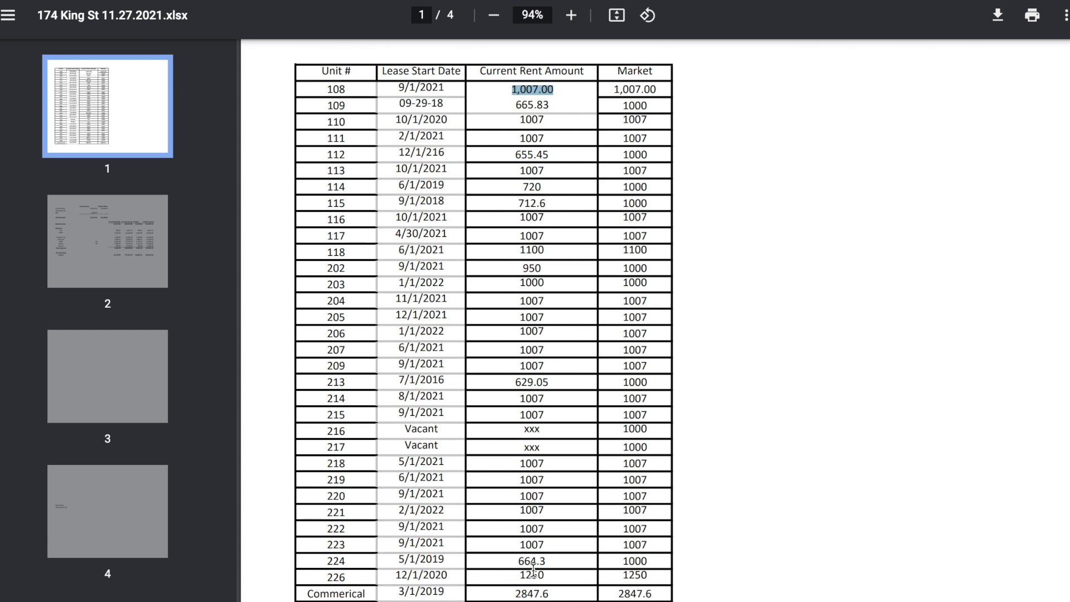
left_click_drag(516, 574, 558, 574)
scroll(509, 553, "down", 1)
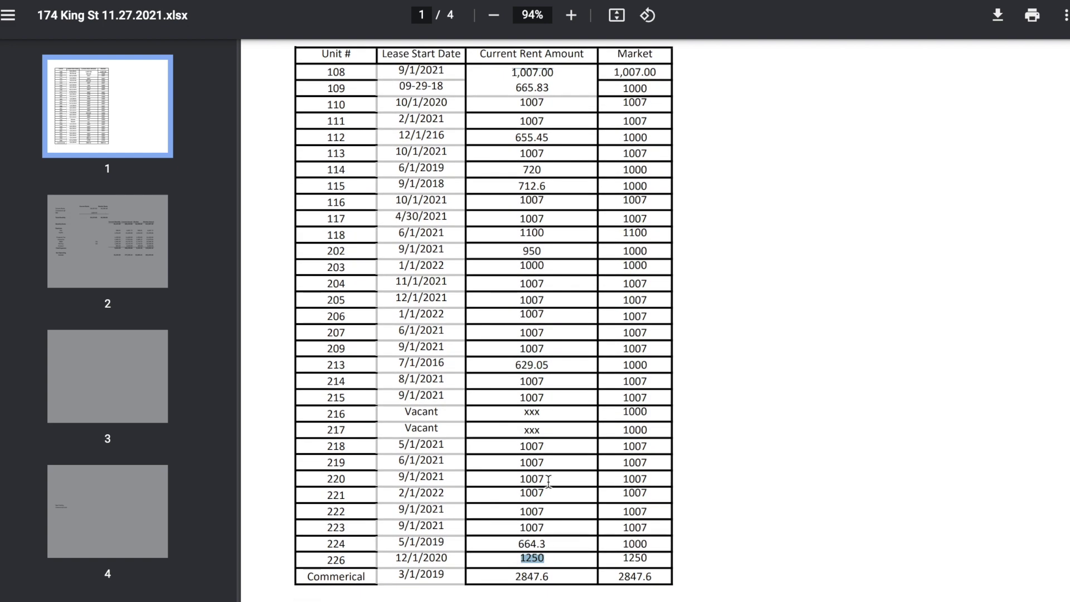
scroll(549, 481, "down", 2)
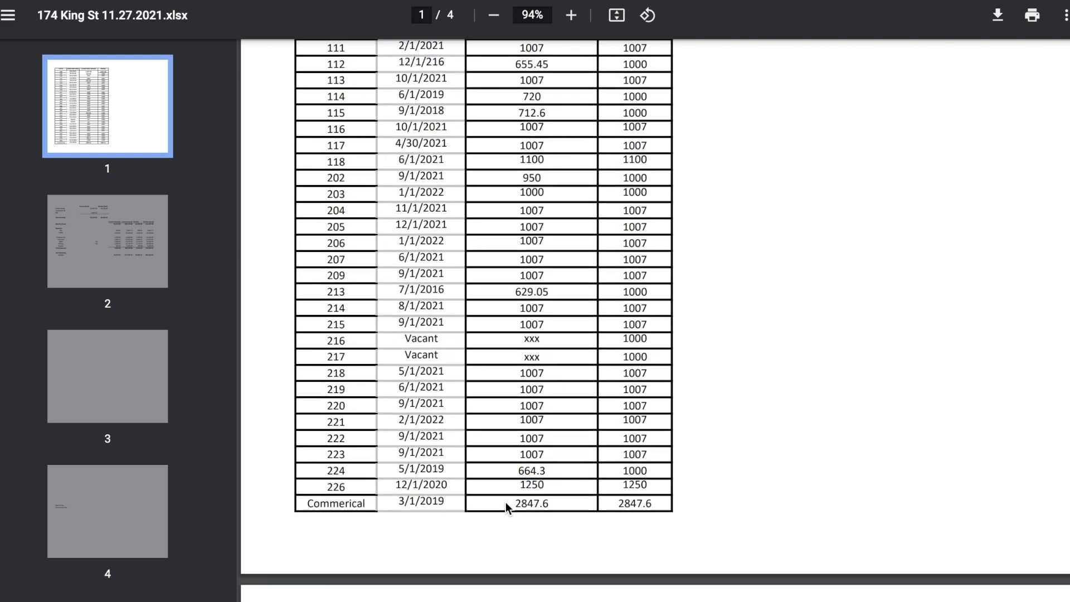
scroll(562, 505, "down", 1)
scroll(526, 326, "down", 2)
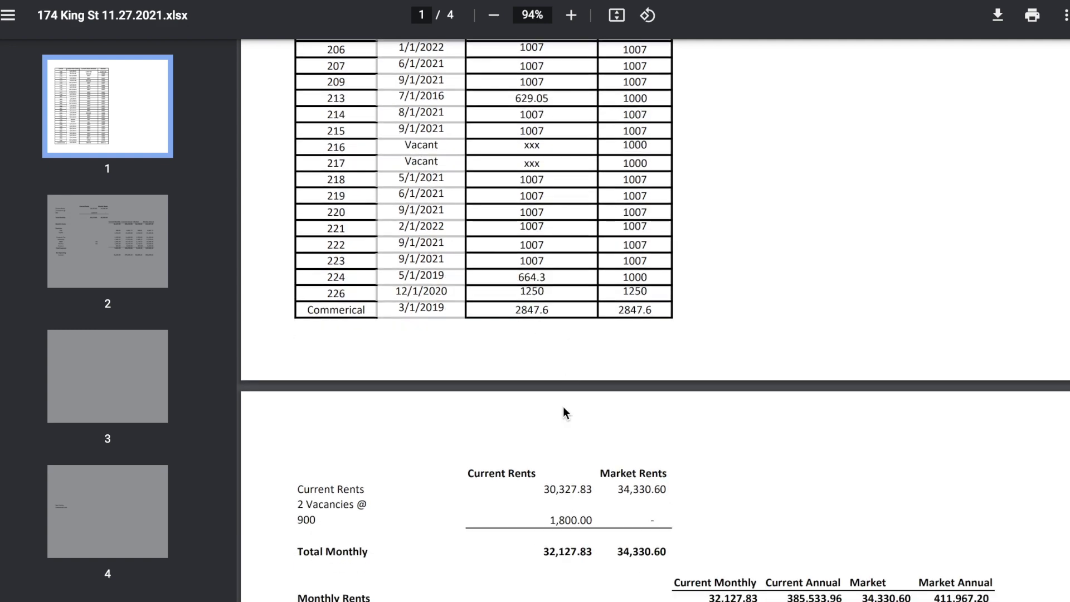
scroll(563, 413, "down", 3)
scroll(563, 408, "down", 2)
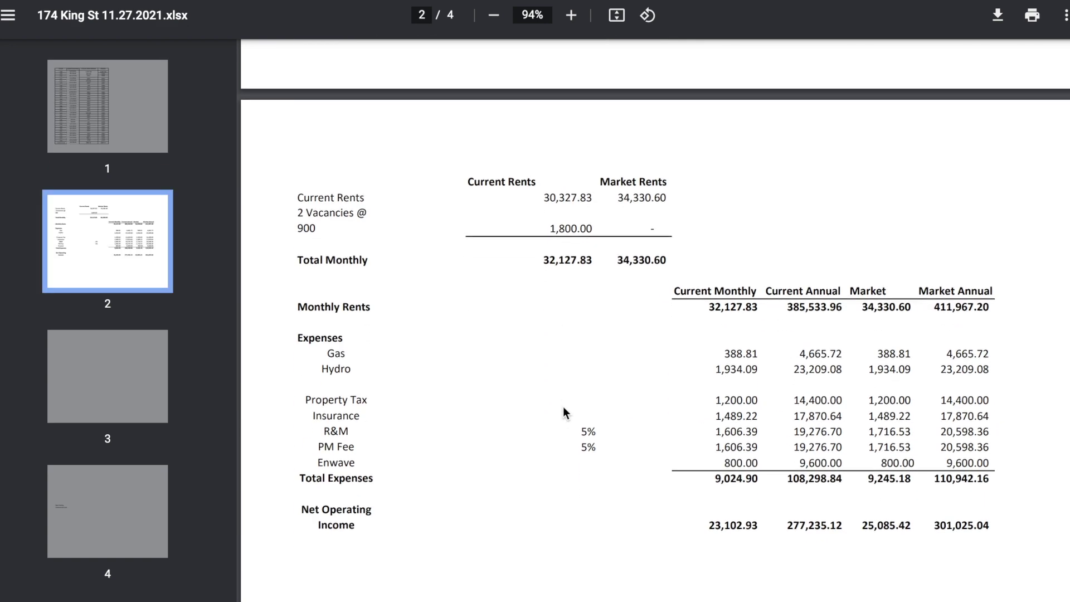
scroll(563, 407, "down", 1)
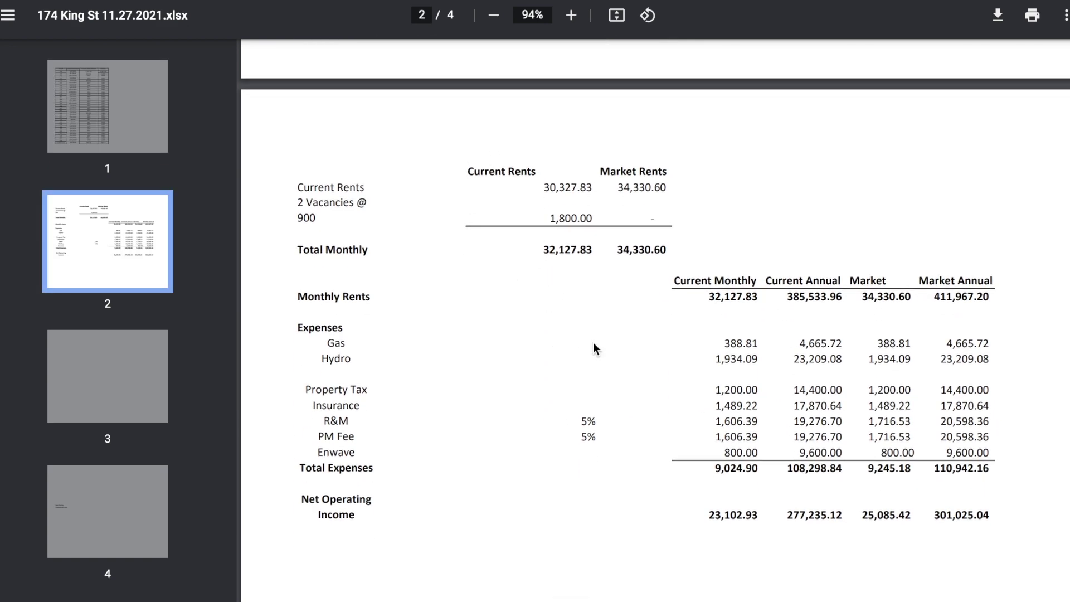
scroll(592, 342, "down", 1)
scroll(593, 342, "down", 2)
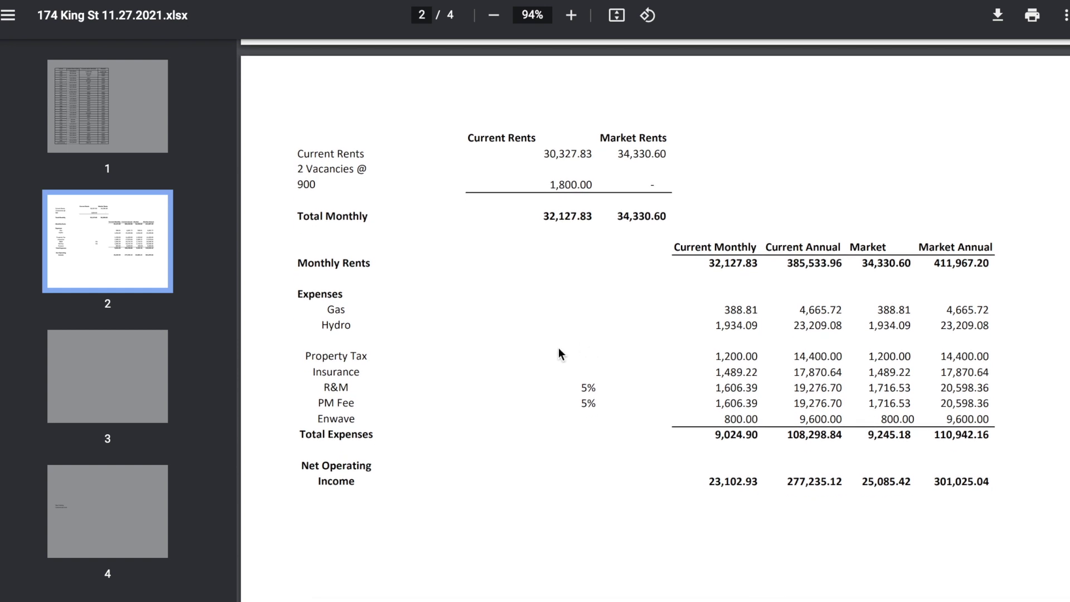
scroll(594, 372, "down", 1)
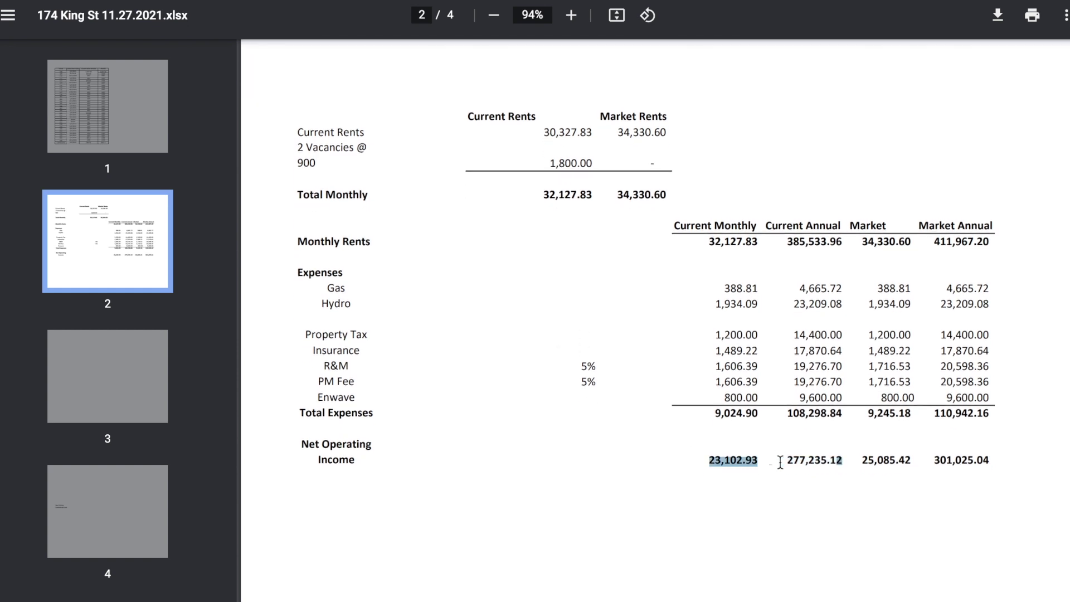
Highlight the annual Net Operating Income and total expenses of 108,298.84.
left_click_drag(838, 463, 790, 462)
left_click(826, 499)
left_click_drag(846, 414, 782, 415)
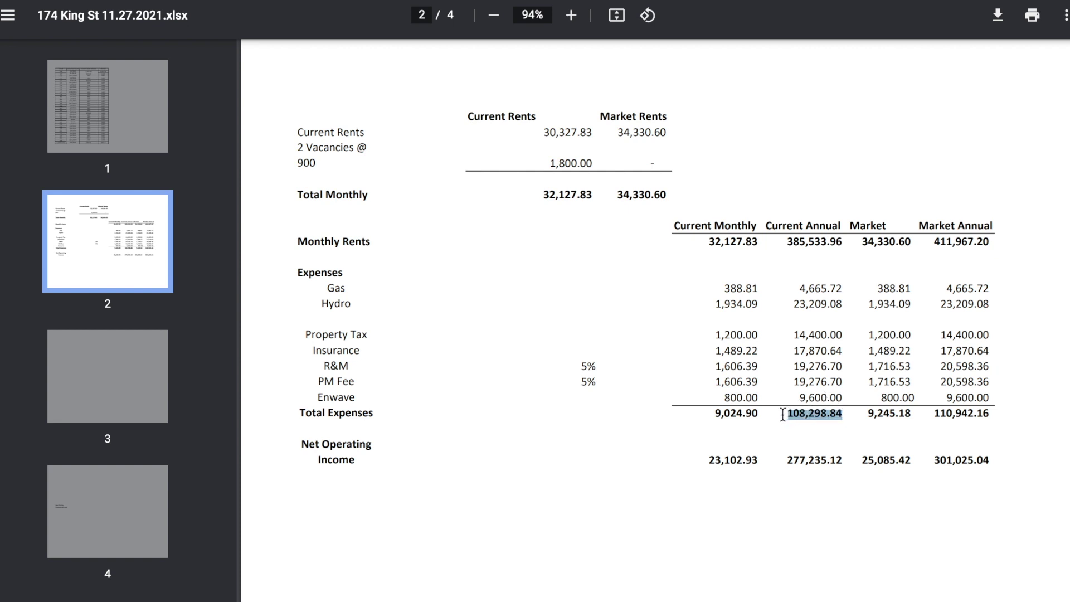
scroll(833, 359, "down", 1)
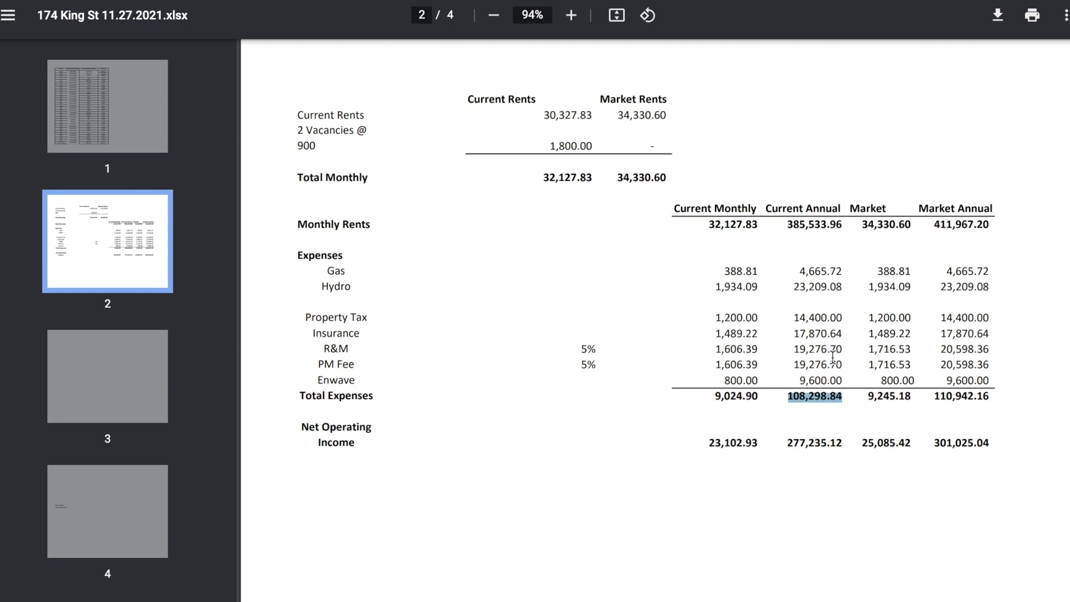
Highlight the annual current rents of 385,533.96 and the Monthly Rents row.
left_click_drag(844, 222, 786, 226)
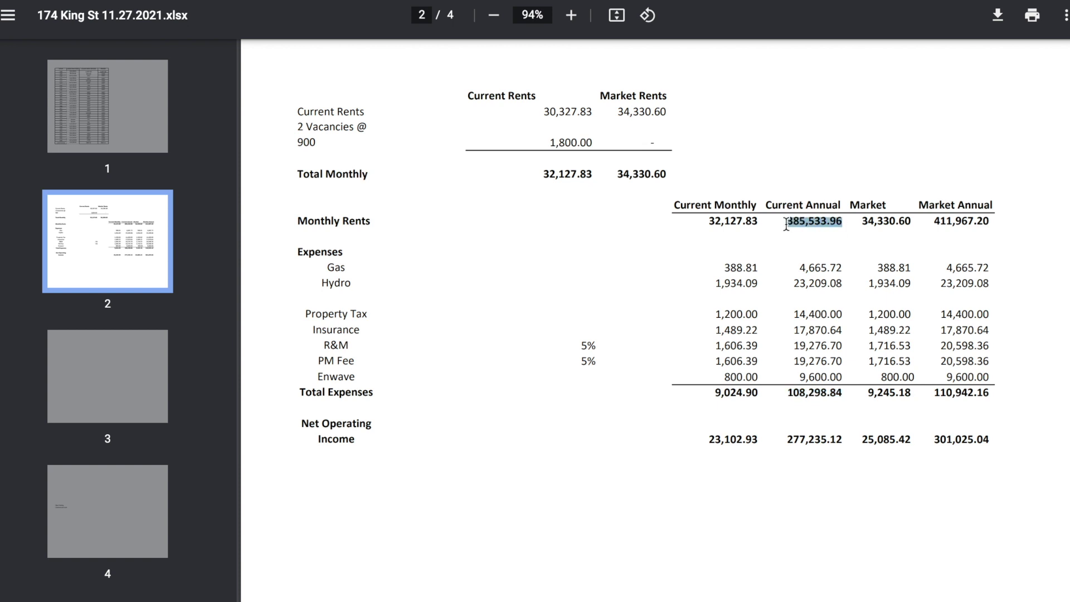
scroll(810, 288, "down", 1)
scroll(764, 282, "down", 1)
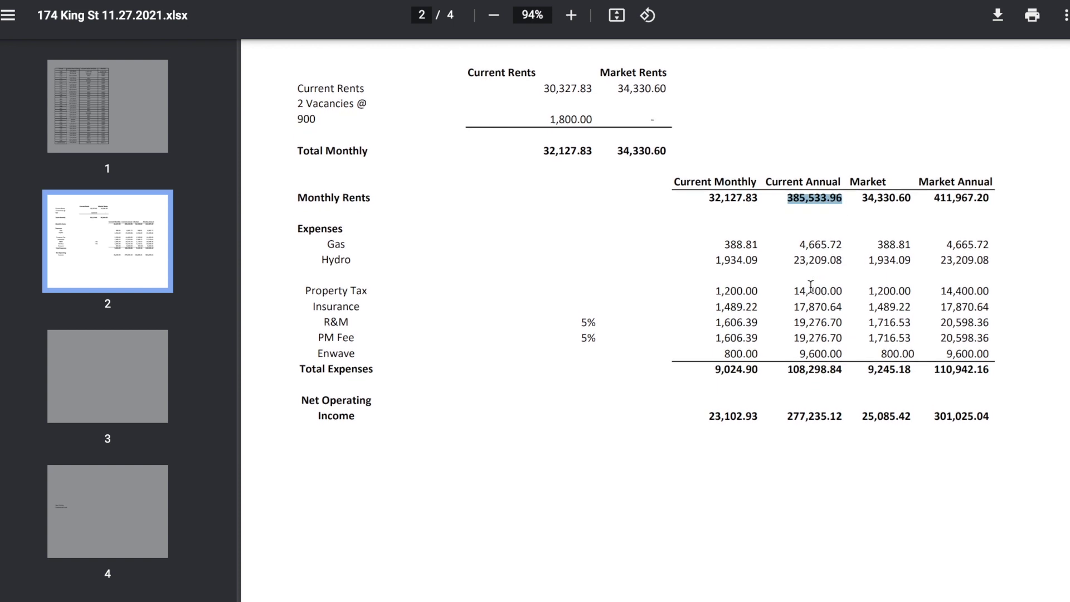
scroll(764, 251, "down", 1)
left_click(761, 205)
left_click_drag(760, 186, 818, 176)
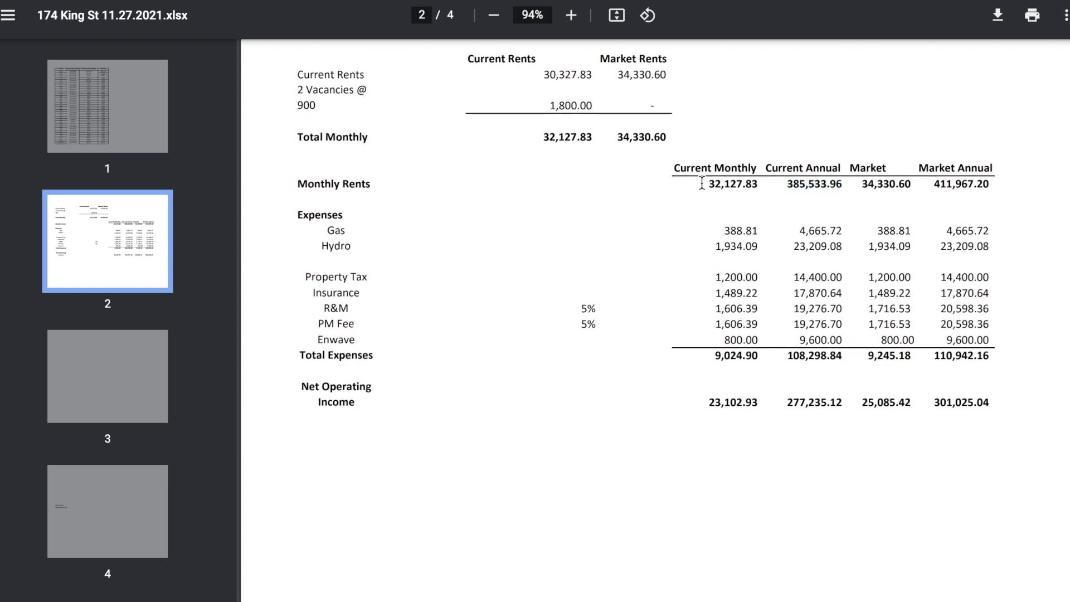
left_click(817, 173)
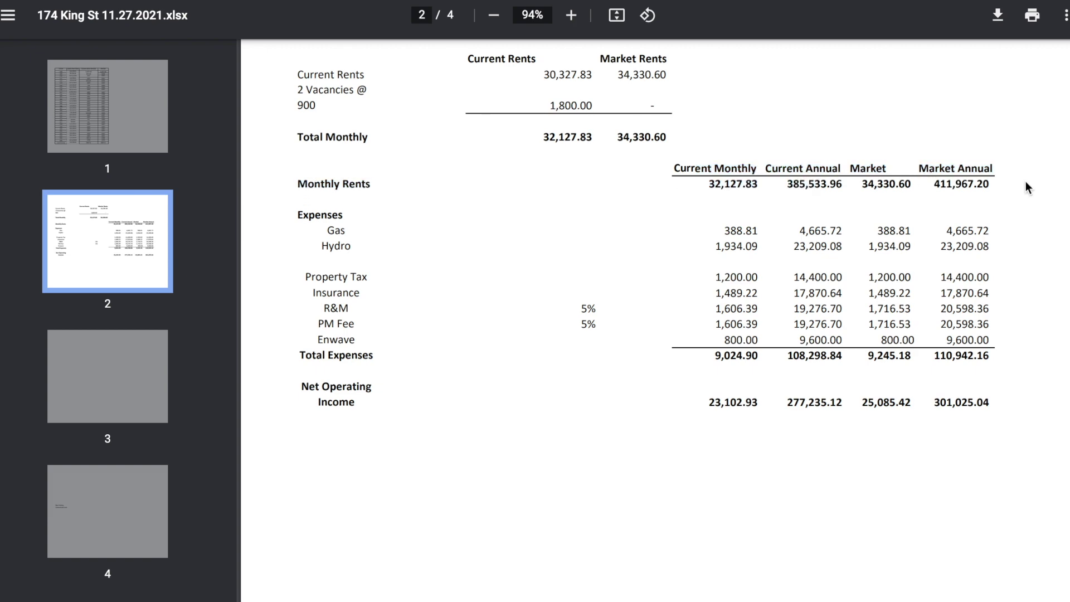
triple_click(998, 183)
scroll(797, 179, "up", 3)
scroll(799, 181, "up", 8)
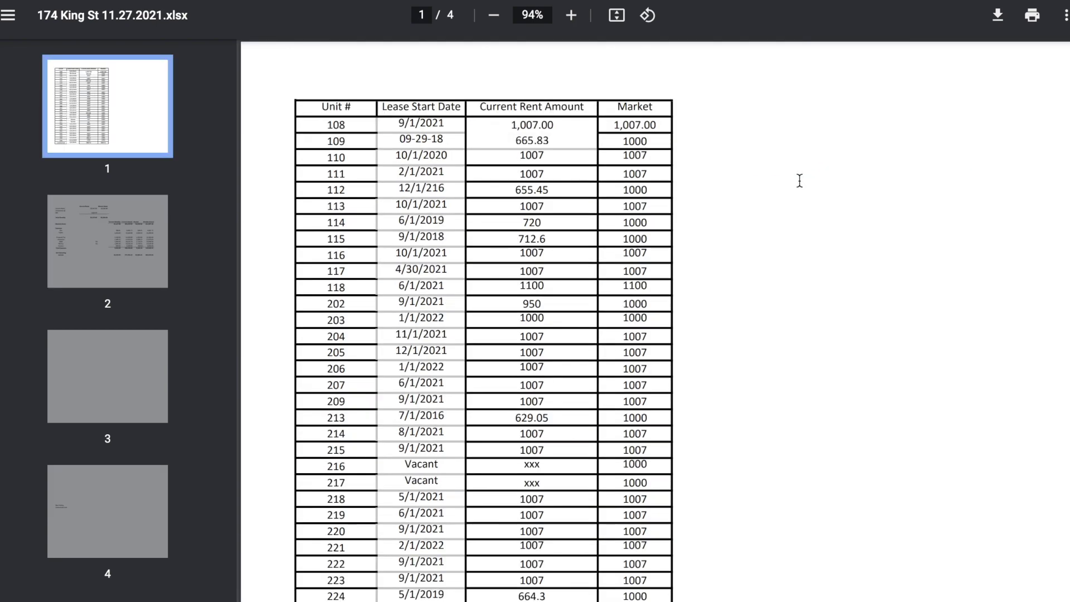
scroll(799, 182, "down", 2)
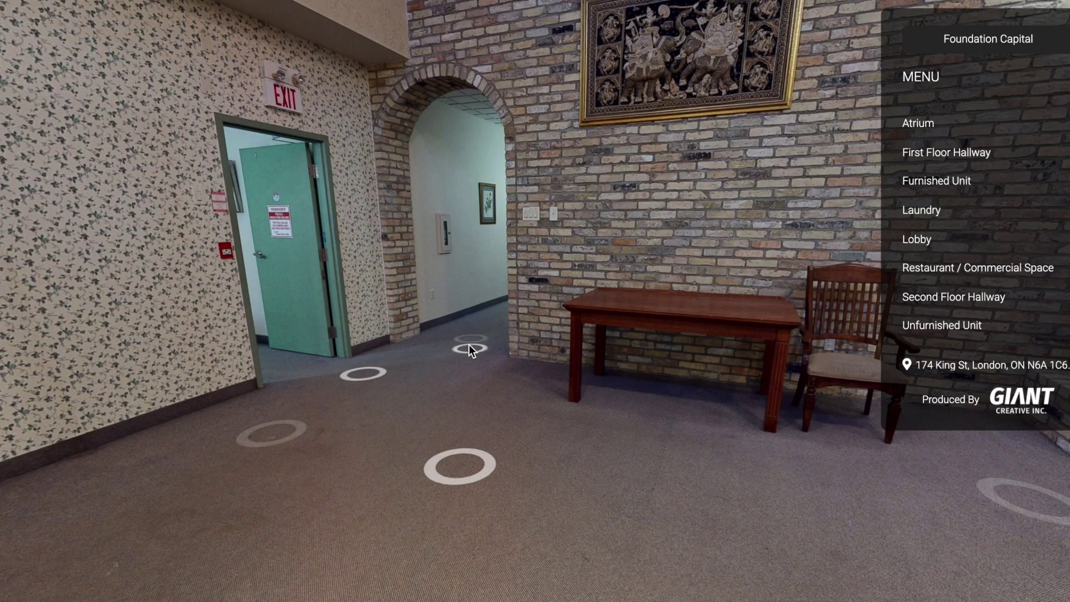
Walk down the first-floor hallway past the brick pillar into the carpeted lounge.
left_click(470, 347)
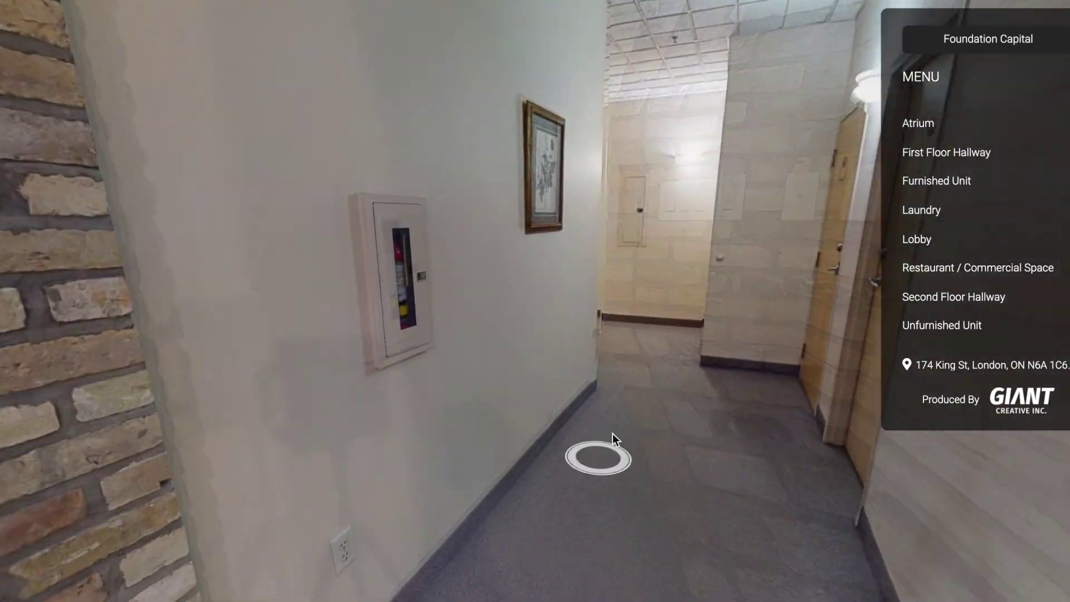
left_click(613, 435)
left_click(560, 240)
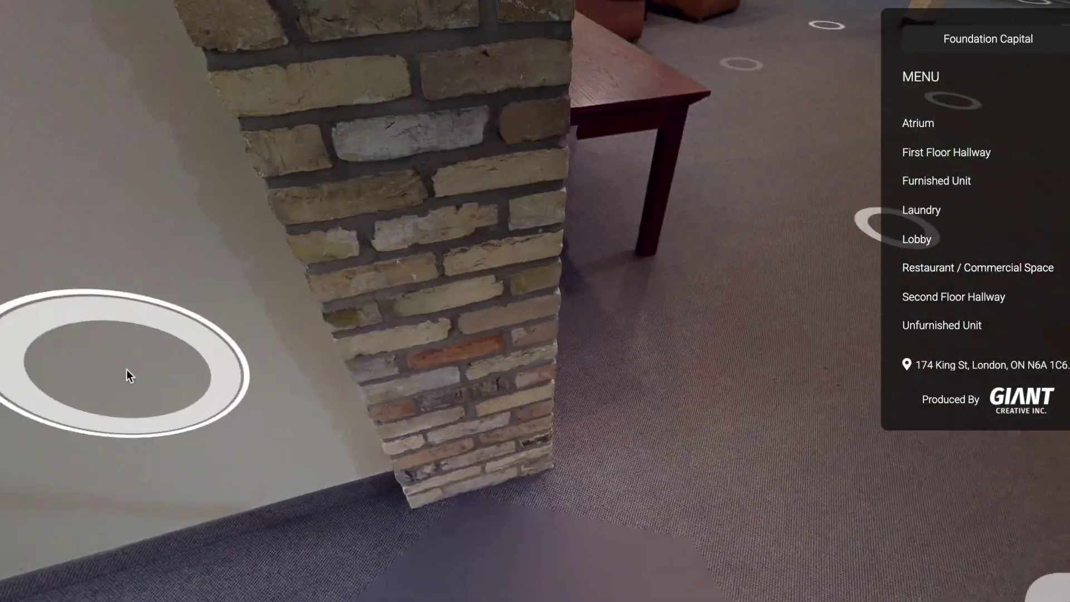
left_click(487, 257)
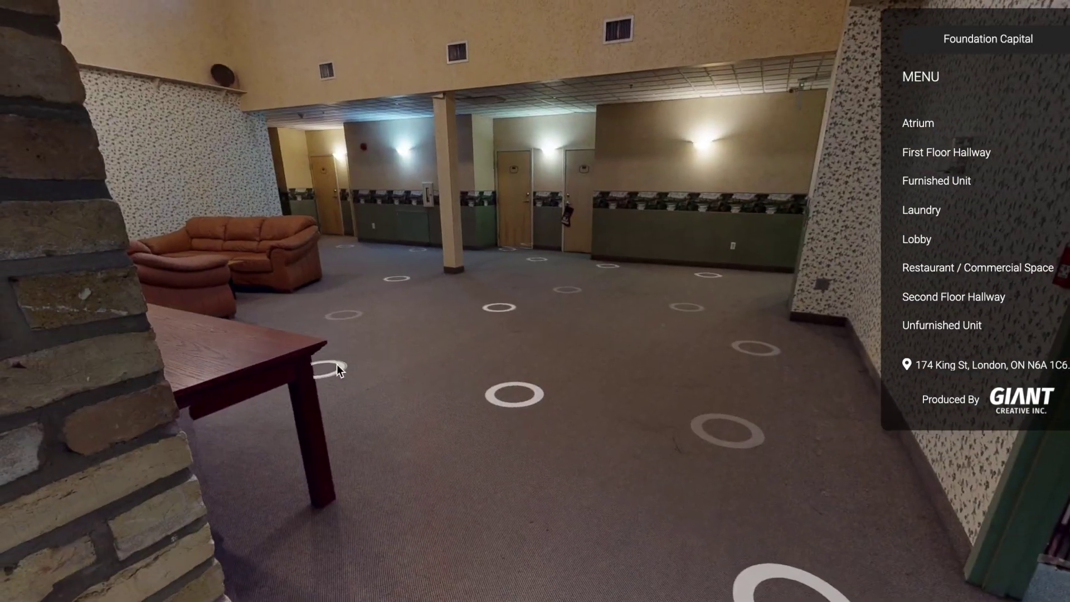
Cross the lounge into the furnished unit, past the couch and dining area toward the bedroom.
left_click(474, 297)
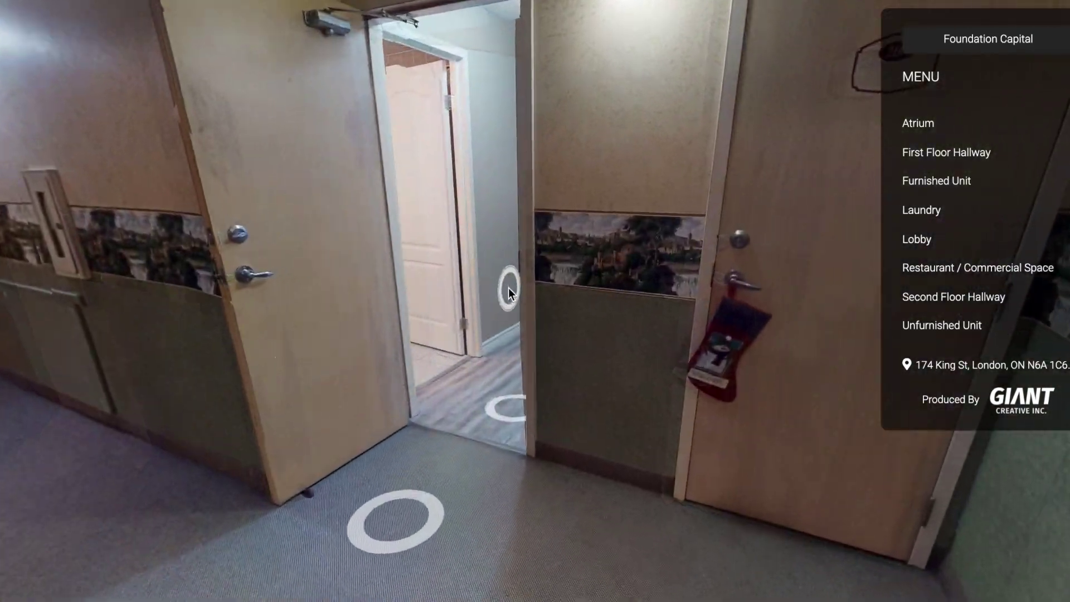
left_click(508, 287)
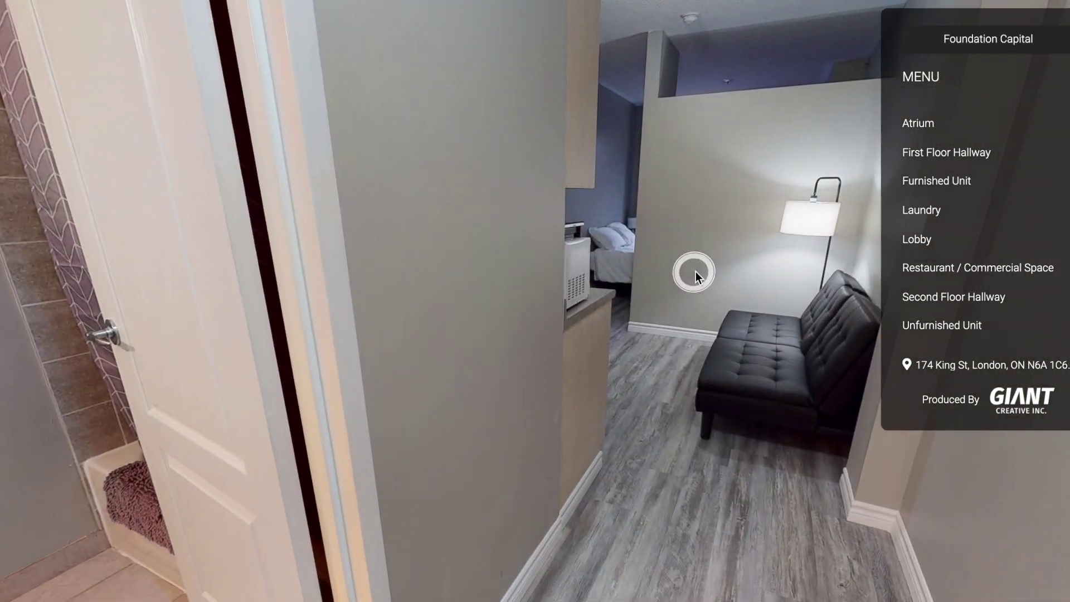
left_click(674, 436)
left_click(538, 406)
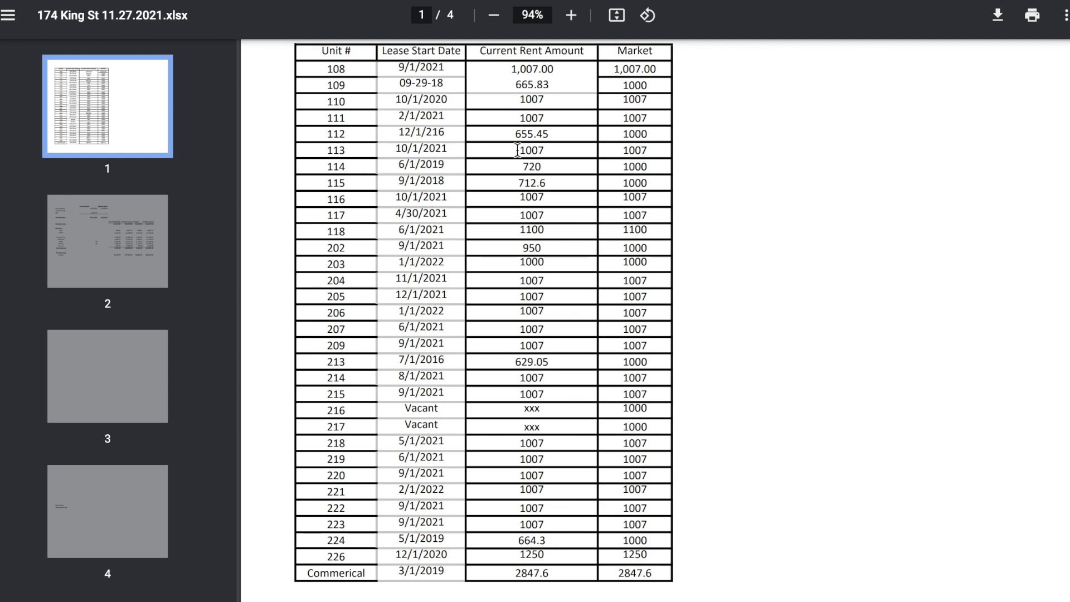
Highlight rents for units 112 (655.45), 109 (665.83), 213 (629.05) and 209 (1007).
left_click_drag(515, 133, 550, 134)
left_click_drag(513, 84, 559, 85)
scroll(532, 261, "down", 1)
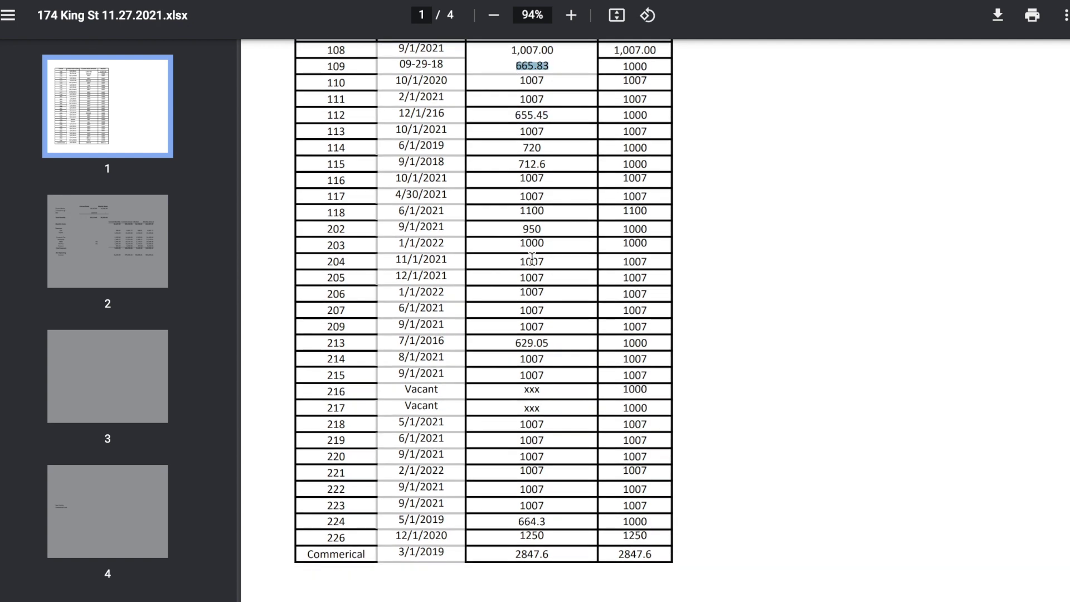
scroll(531, 260, "down", 1)
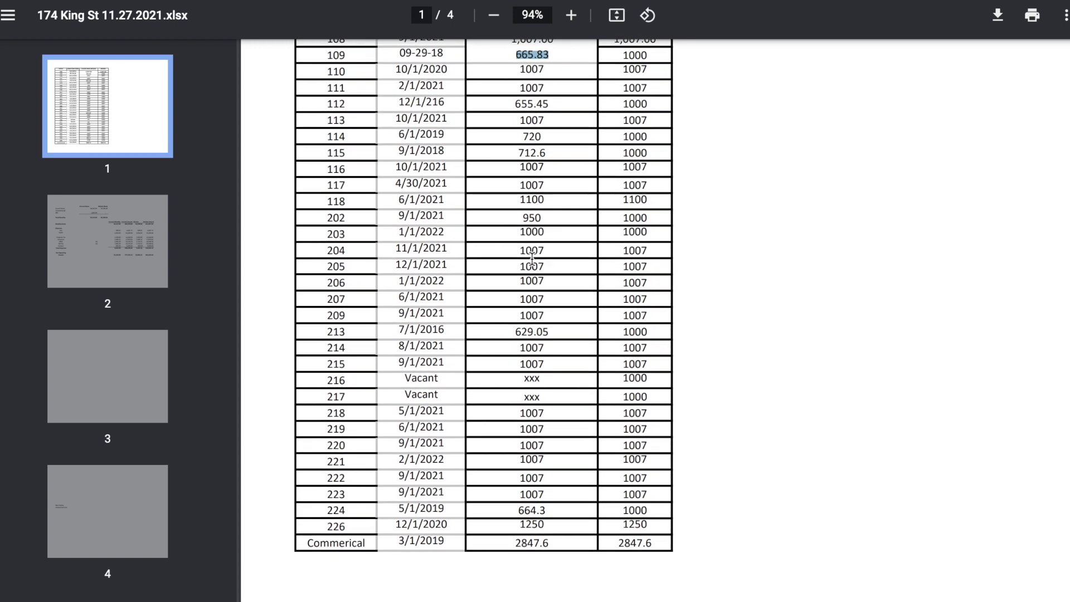
left_click(513, 324)
left_click_drag(512, 324, 567, 325)
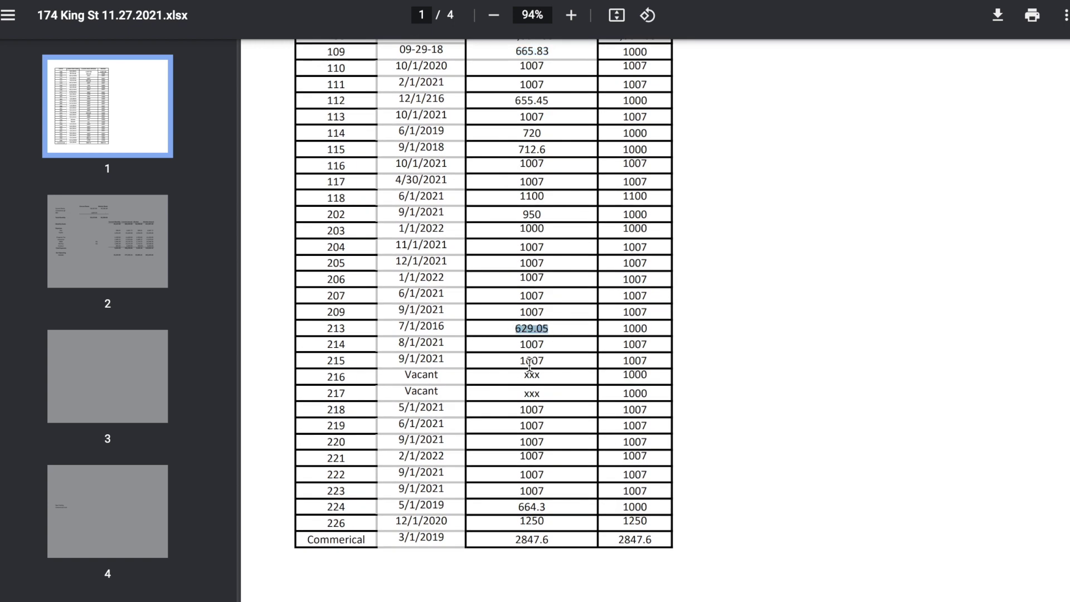
left_click(553, 327)
scroll(564, 335, "down", 2)
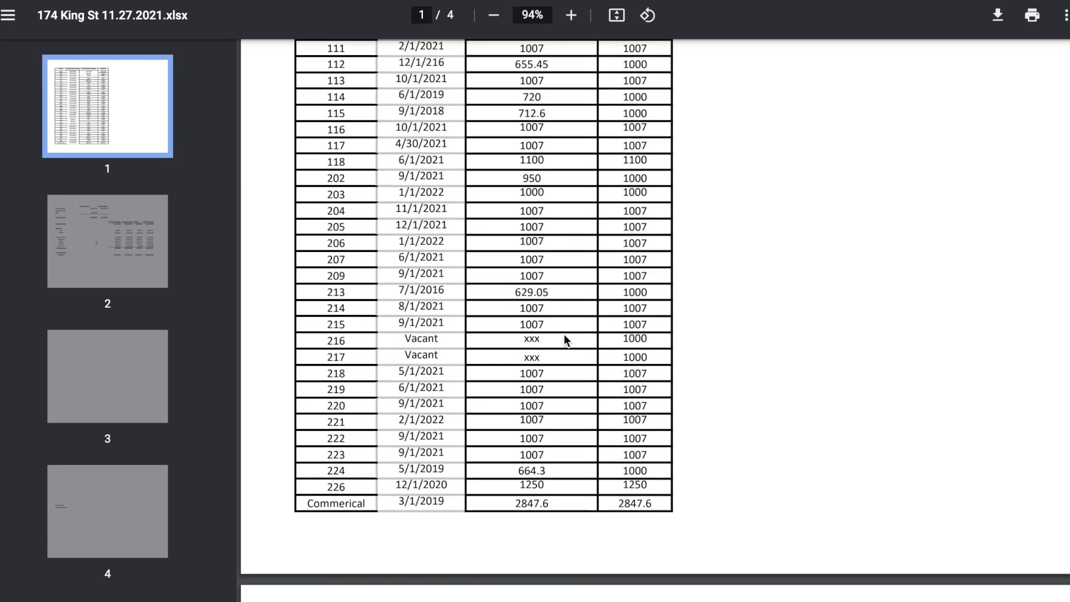
mouse_move(513, 293)
left_mouse_down()
mouse_move(552, 291)
mouse_move(556, 274)
mouse_move(552, 291)
left_mouse_up()
scroll(541, 326, "down", 1)
scroll(541, 326, "down", 1)
scroll(541, 325, "down", 2)
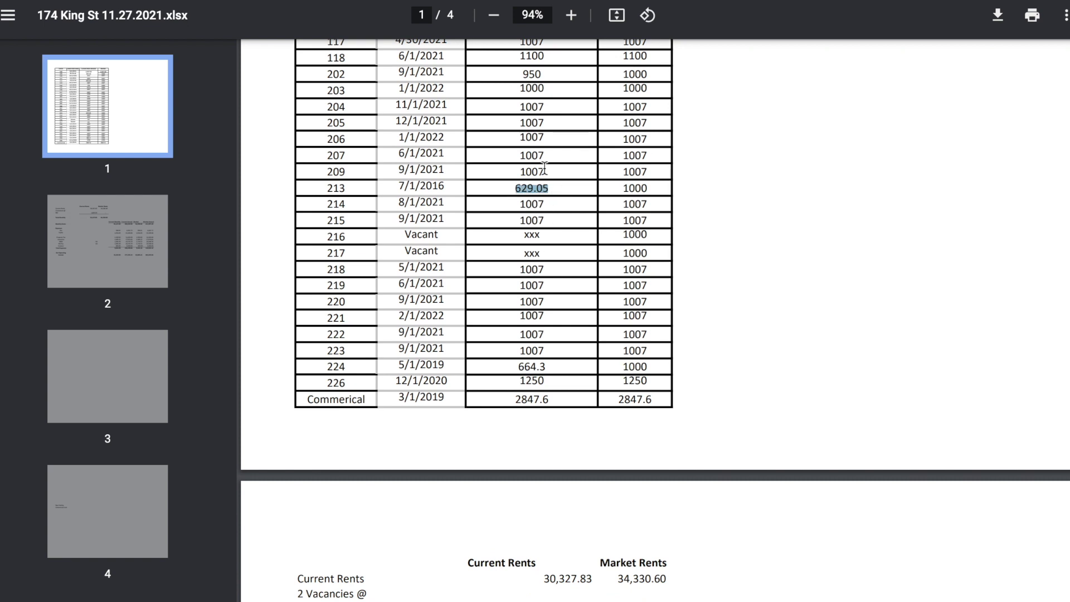
left_click_drag(545, 170, 523, 167)
scroll(528, 175, "down", 2)
scroll(528, 172, "down", 6)
scroll(530, 151, "up", 6)
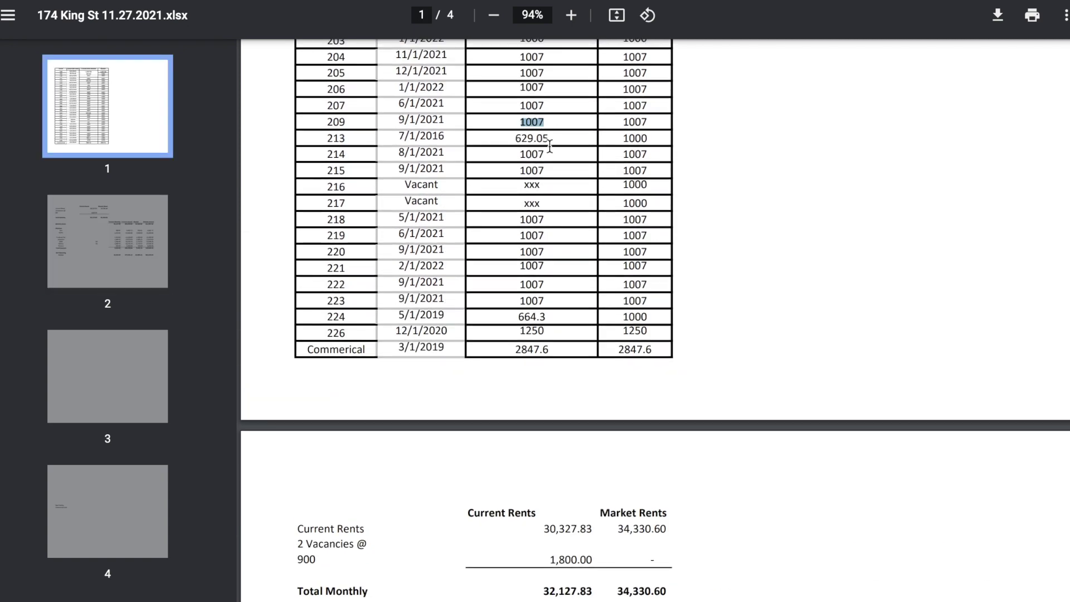
scroll(539, 212, "up", 2)
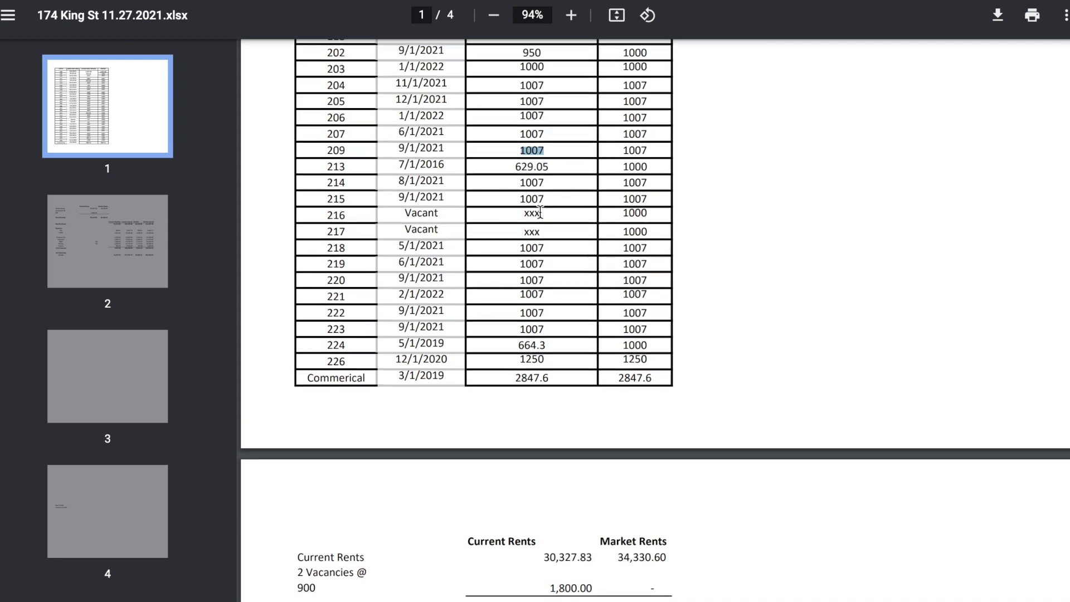
scroll(540, 213, "up", 3)
scroll(544, 205, "up", 4)
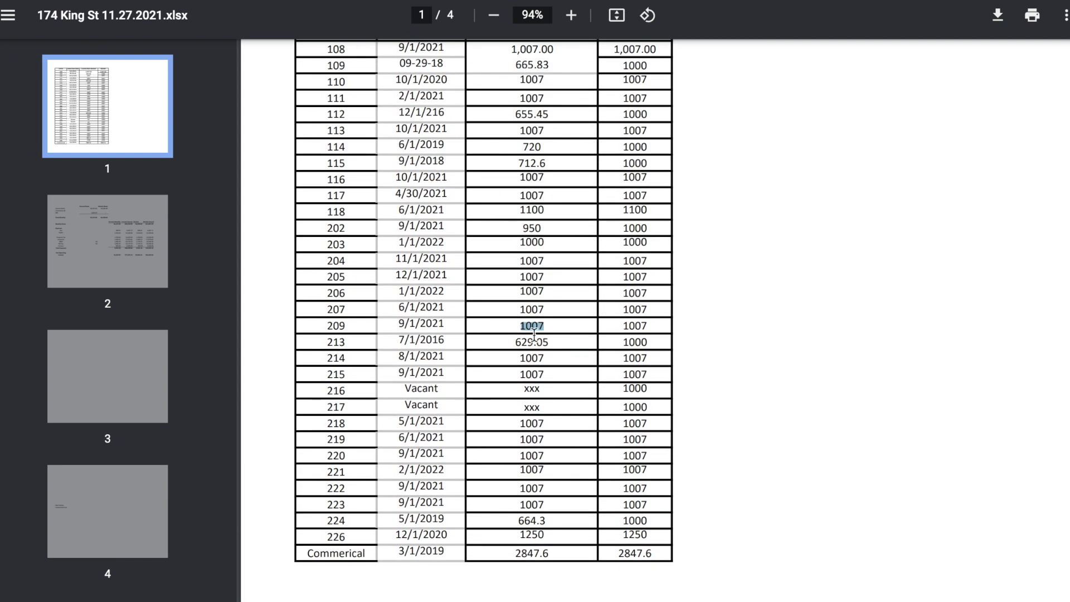
scroll(533, 334, "up", 2)
scroll(534, 334, "down", 1)
scroll(533, 334, "down", 1)
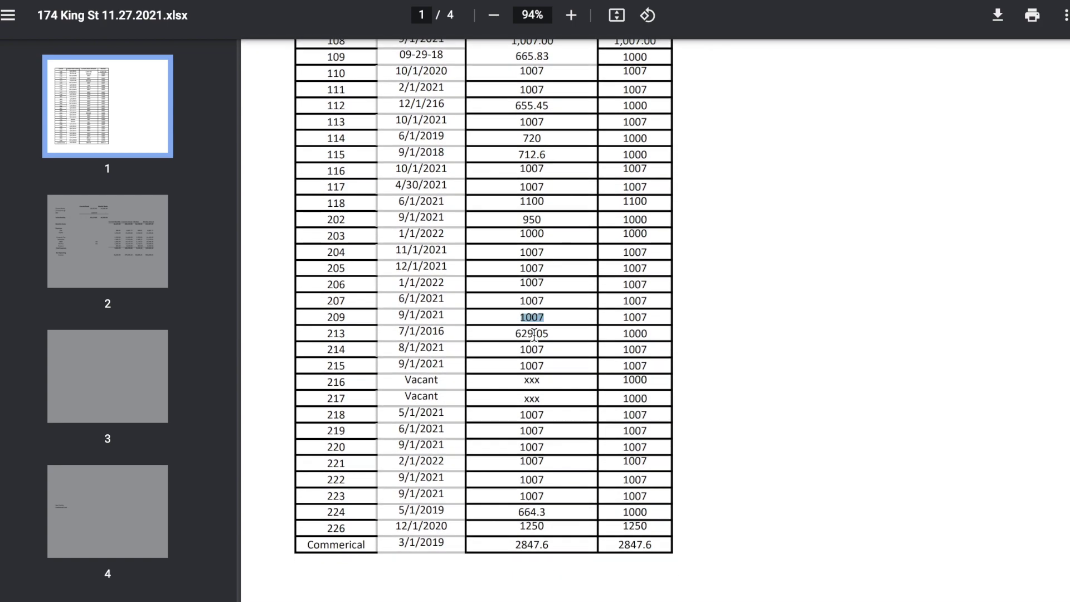
scroll(534, 335, "down", 1)
scroll(534, 334, "down", 2)
scroll(534, 335, "down", 7)
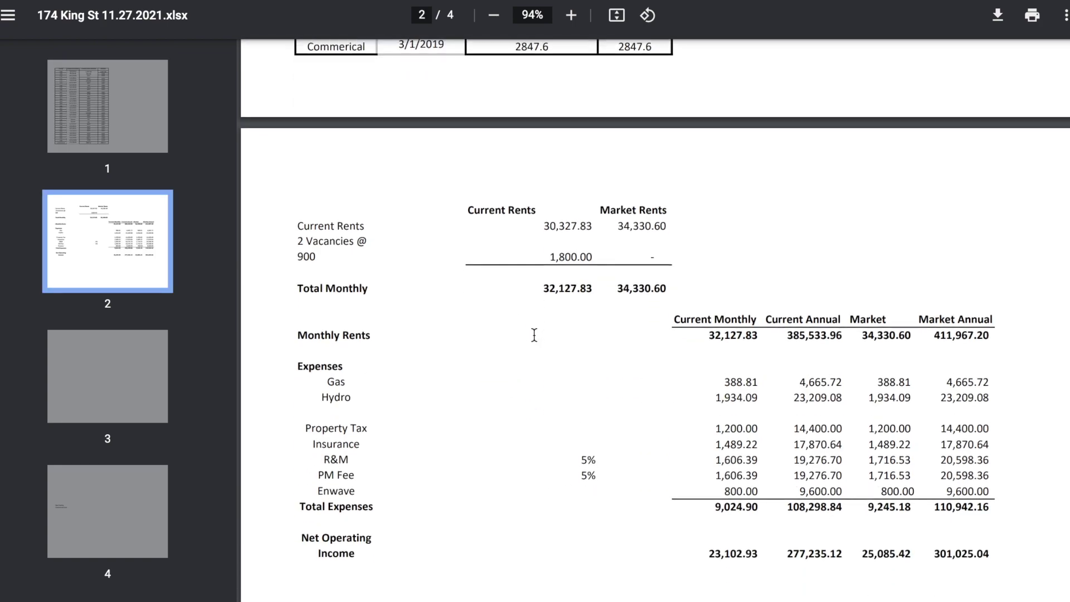
scroll(534, 335, "up", 3)
scroll(534, 336, "up", 4)
scroll(533, 335, "up", 2)
scroll(533, 336, "up", 1)
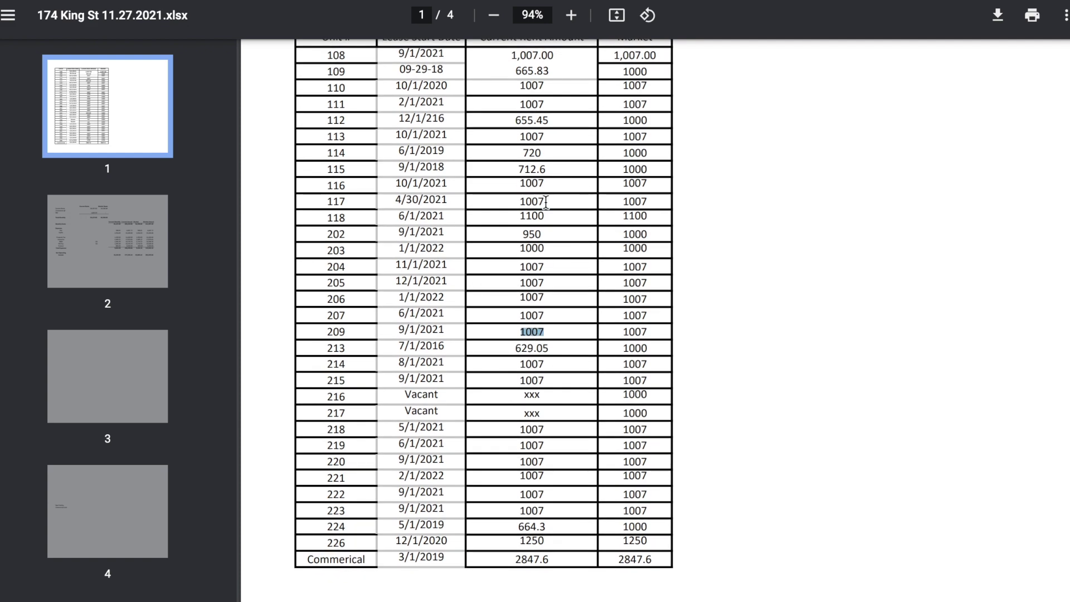
scroll(546, 203, "down", 1)
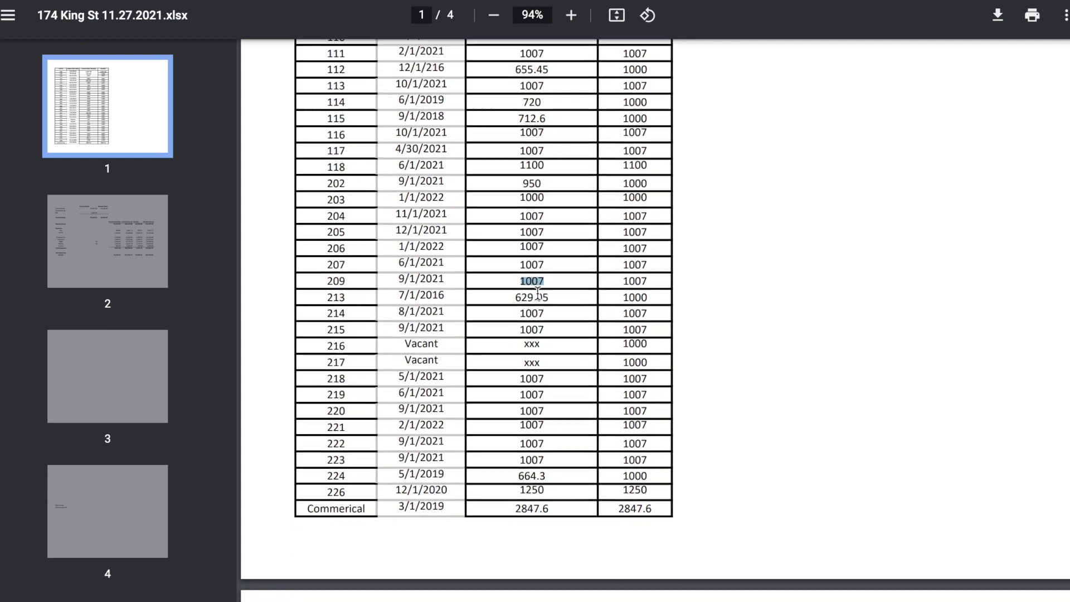
scroll(537, 293, "down", 1)
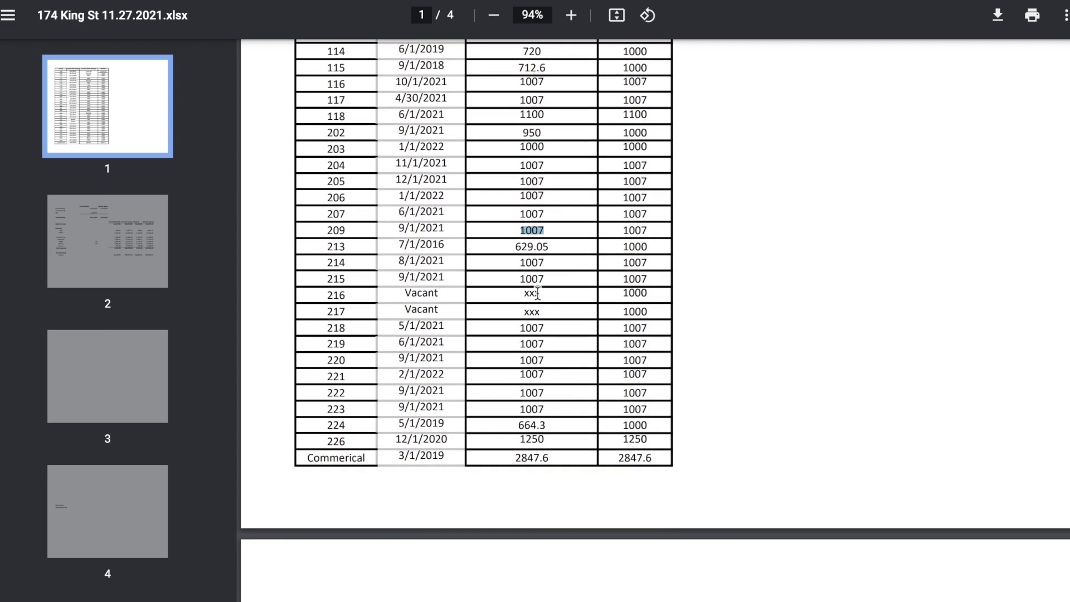
scroll(537, 293, "down", 2)
scroll(537, 294, "down", 5)
scroll(536, 293, "down", 3)
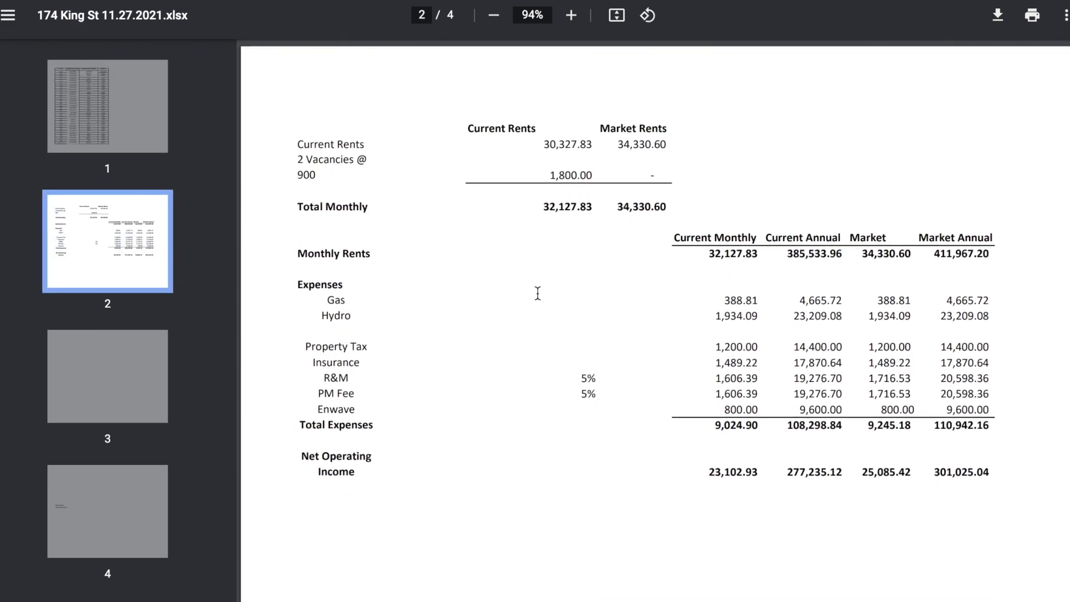
scroll(537, 292, "down", 1)
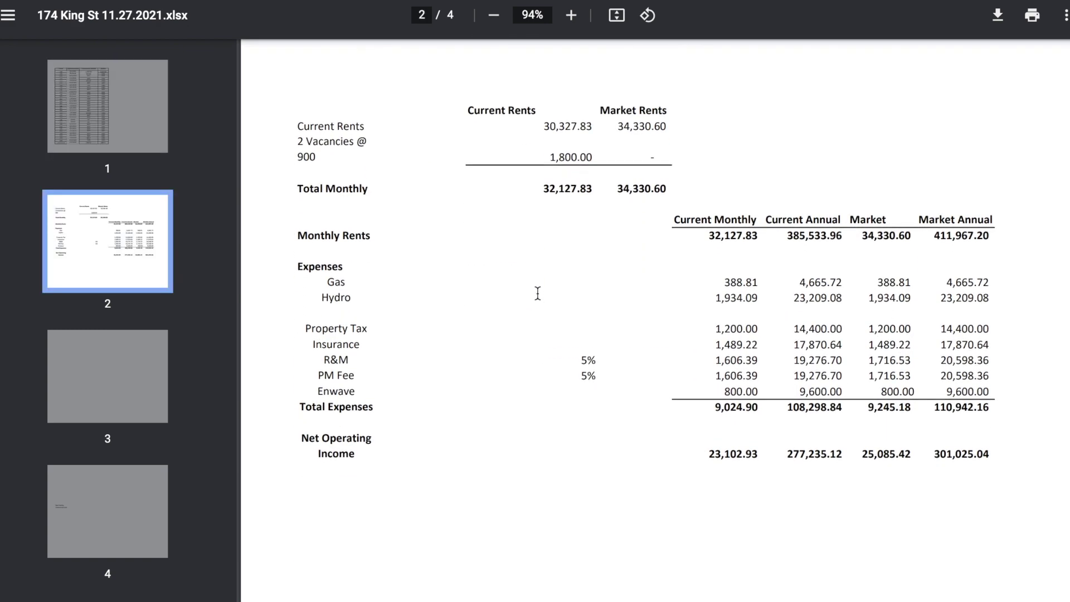
scroll(538, 293, "up", 3)
scroll(538, 293, "up", 7)
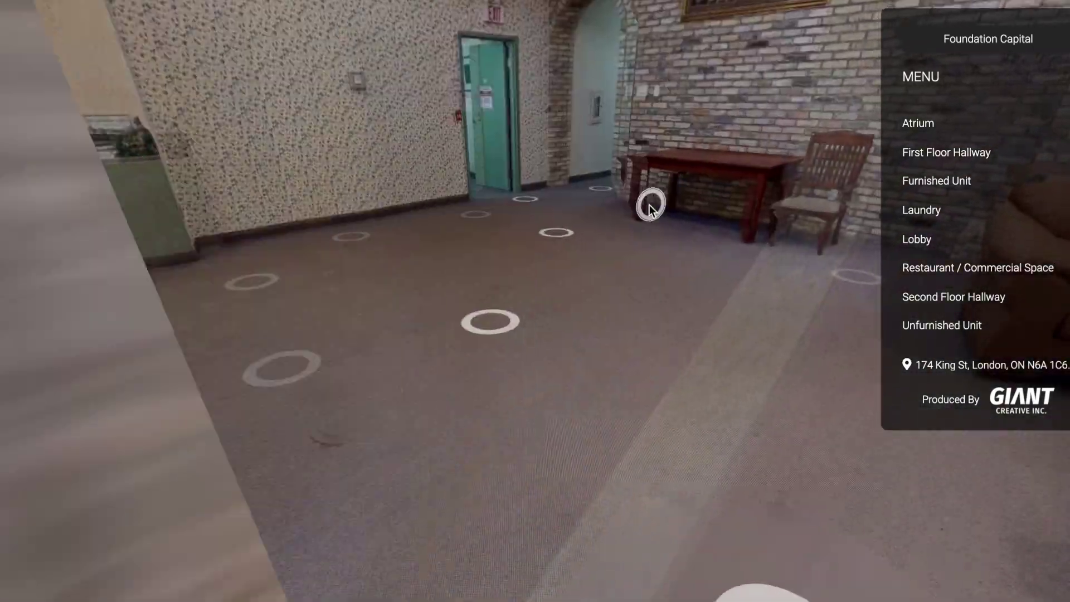
Move from the lobby into the long hallway and look toward the green door.
left_click(496, 240)
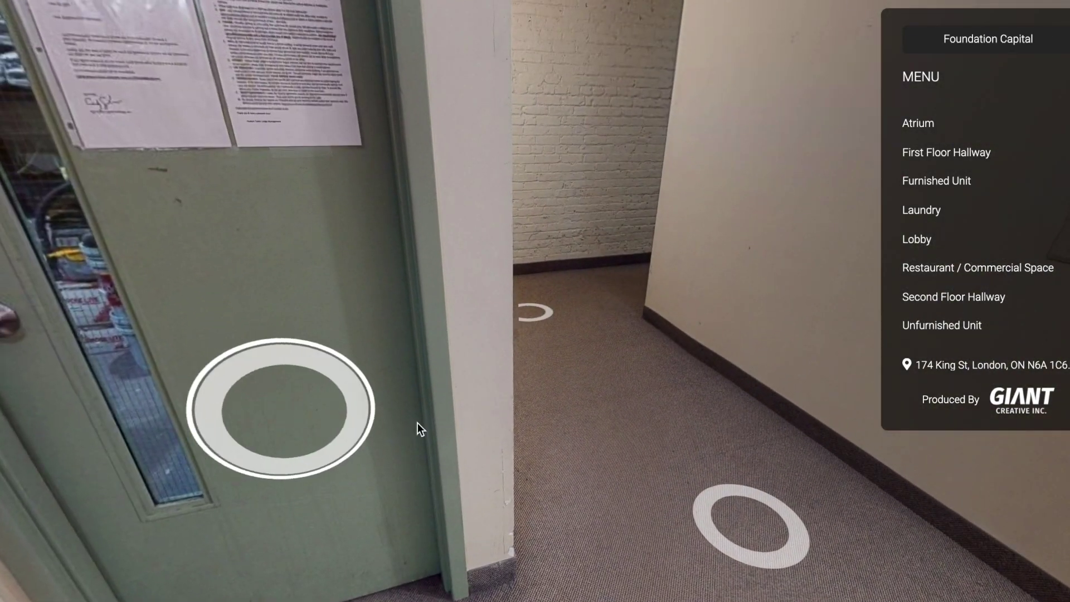
left_click_drag(417, 423, 446, 323)
mouse_move(529, 383)
left_mouse_down()
mouse_move(526, 504)
mouse_move(394, 346)
left_mouse_up()
Jump to Second Floor Hallway and enter the open room by the sofas, fireplace and brick wall.
left_click(938, 303)
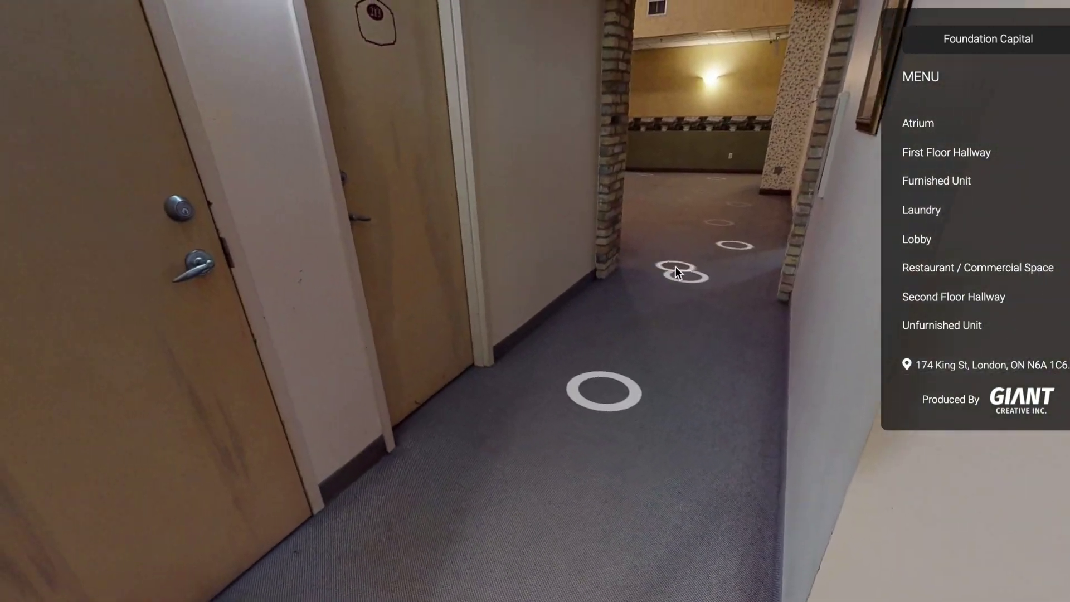
left_click(737, 279)
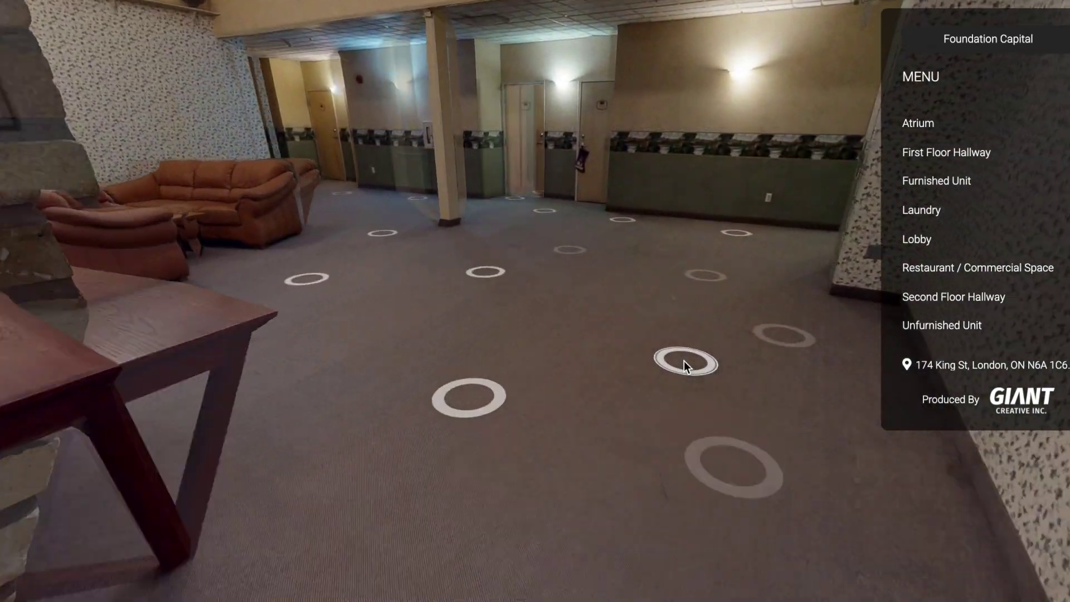
left_click_drag(461, 310, 853, 389)
left_click(379, 347)
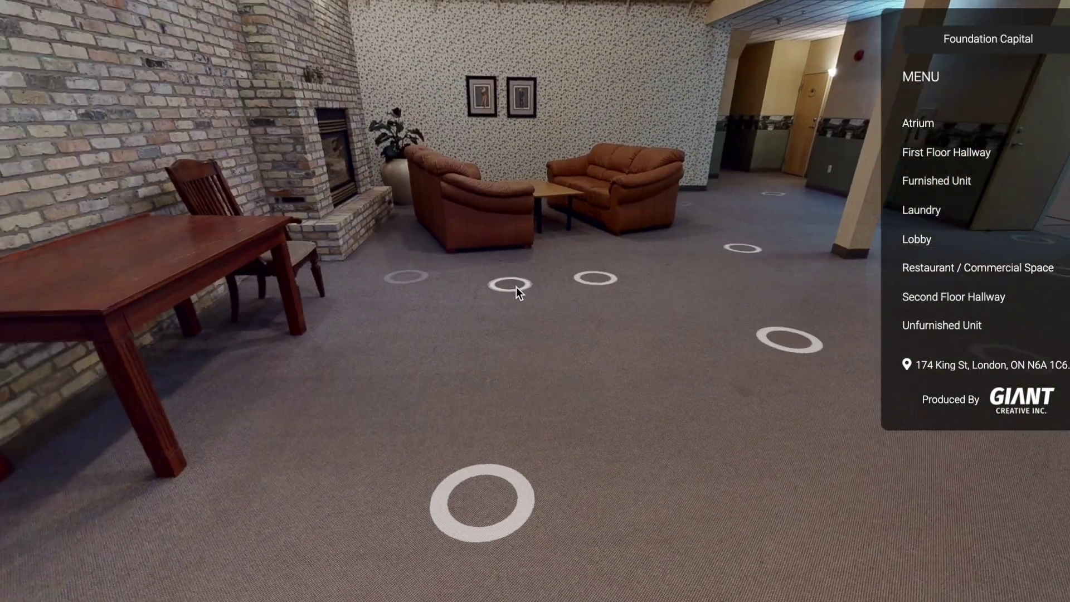
mouse_move(516, 287)
left_mouse_down()
mouse_move(772, 243)
mouse_move(232, 423)
left_mouse_up()
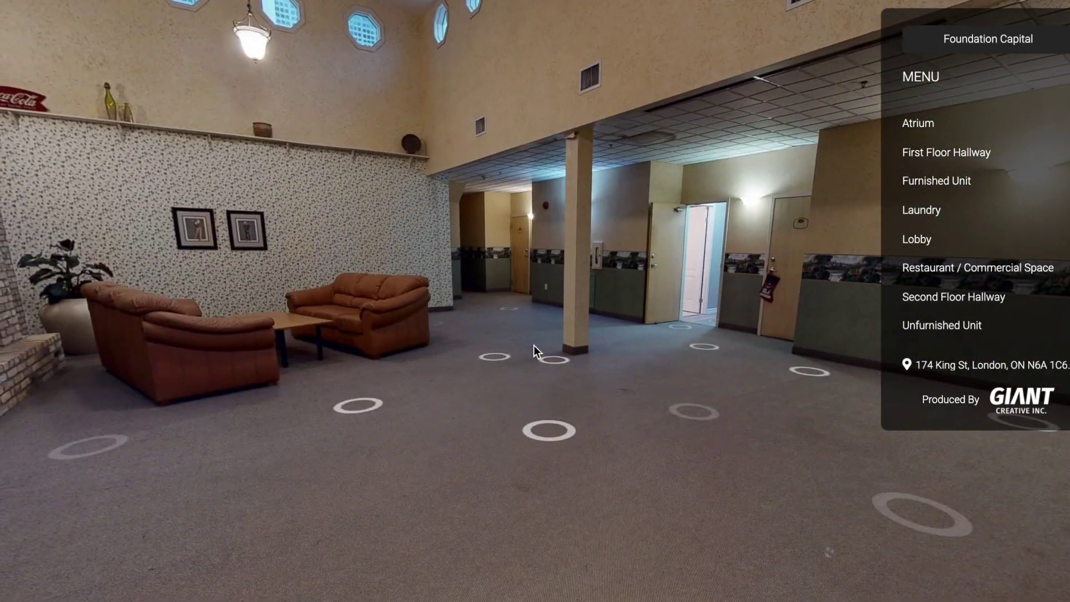
Walk back through the hallway into the atrium facing the fireplace and couch.
left_click(500, 323)
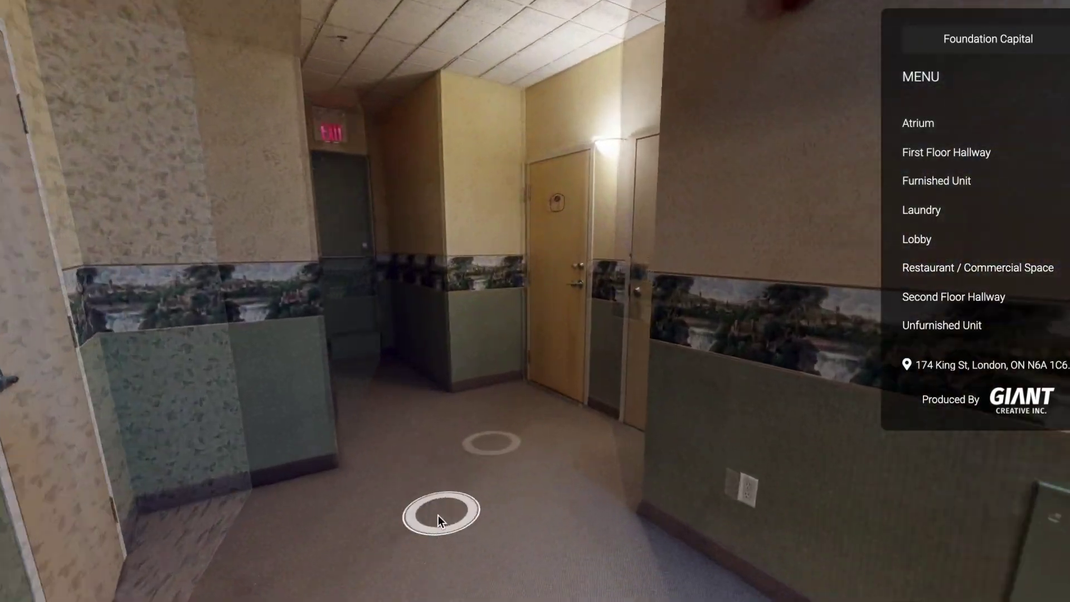
left_click(439, 515)
left_click_drag(489, 518, 131, 425)
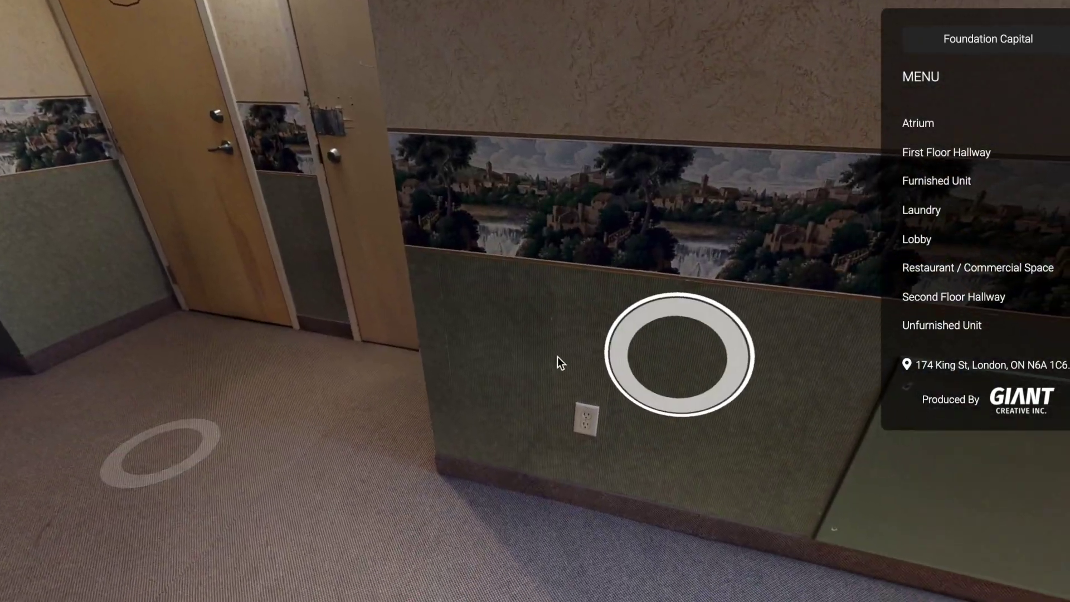
left_click(557, 356)
left_click_drag(419, 306, 17, 347)
left_click(459, 302)
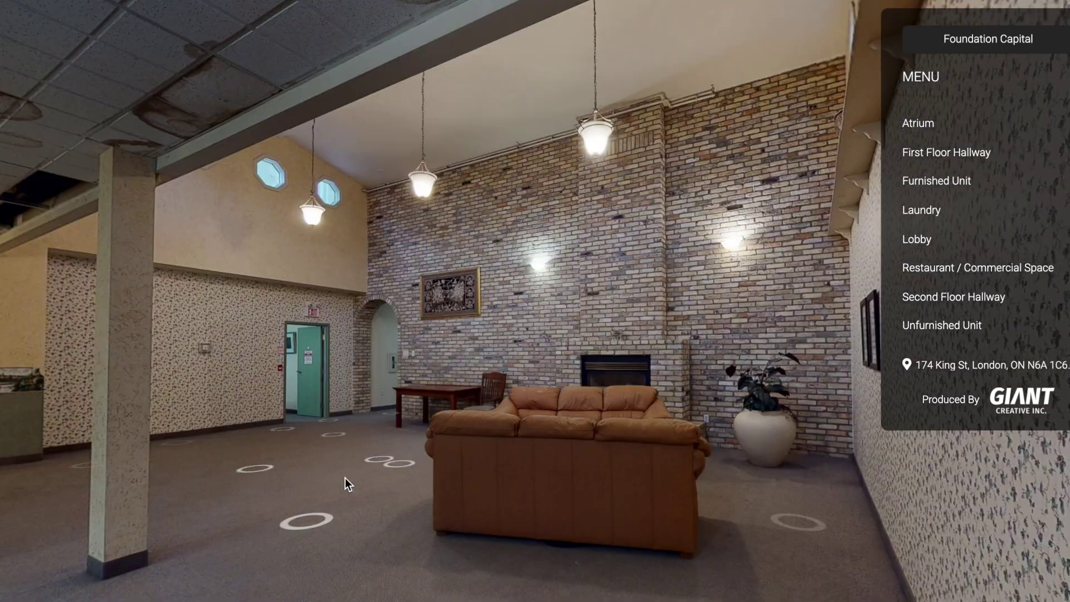
Cross the atrium past the pillar to stand beside the table and chair.
left_click_drag(346, 477, 250, 515)
left_click(250, 515)
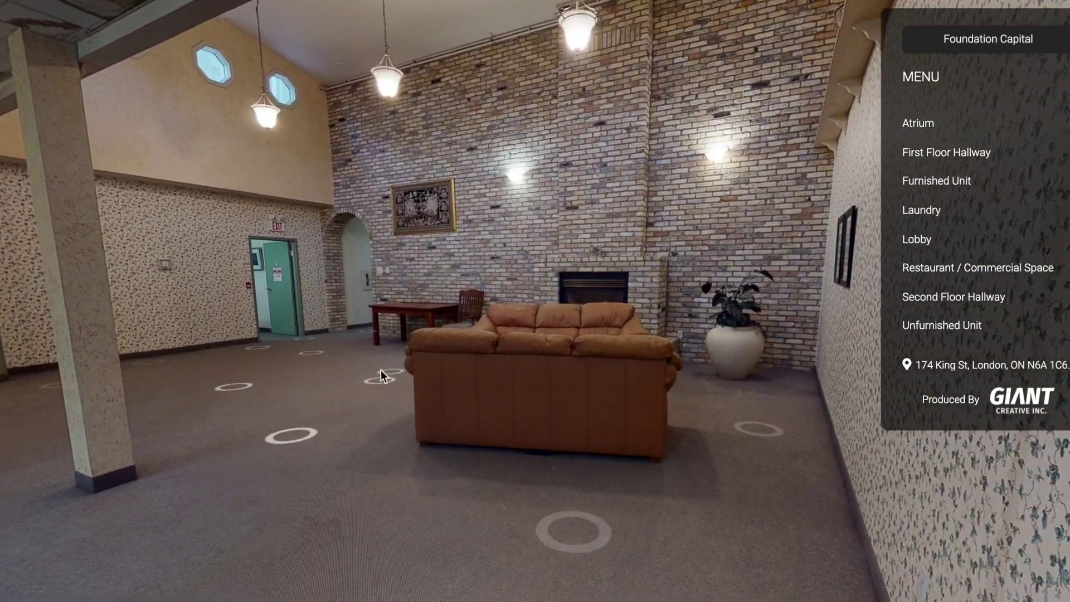
left_click(380, 373)
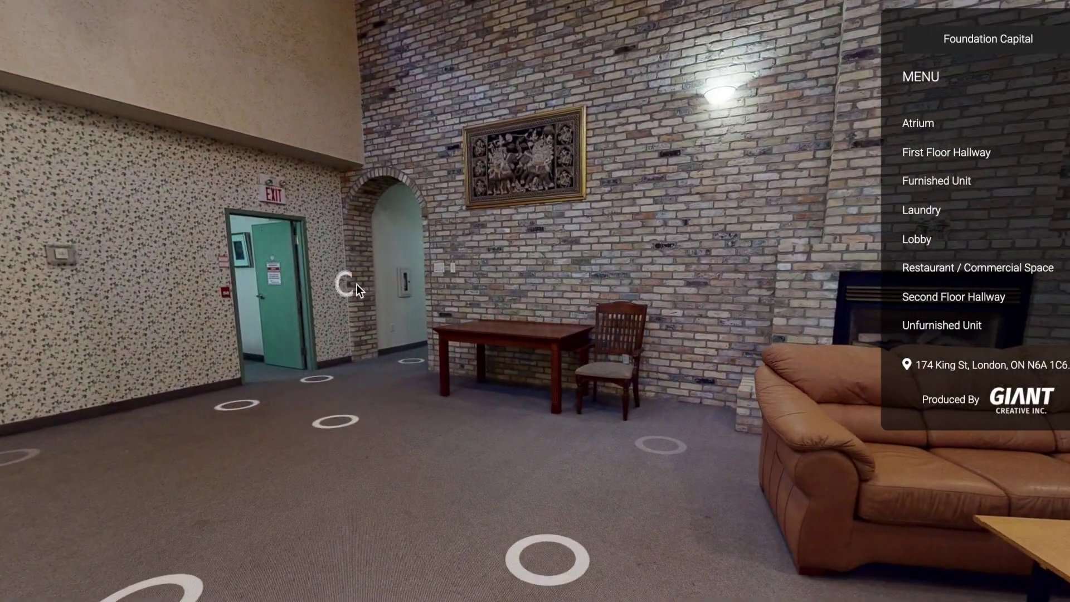
mouse_move(357, 284)
left_mouse_down()
mouse_move(641, 472)
mouse_move(378, 409)
mouse_move(388, 175)
left_mouse_up()
Move from the fireplace and sofas over to the exit door, table and chair.
left_click(447, 362)
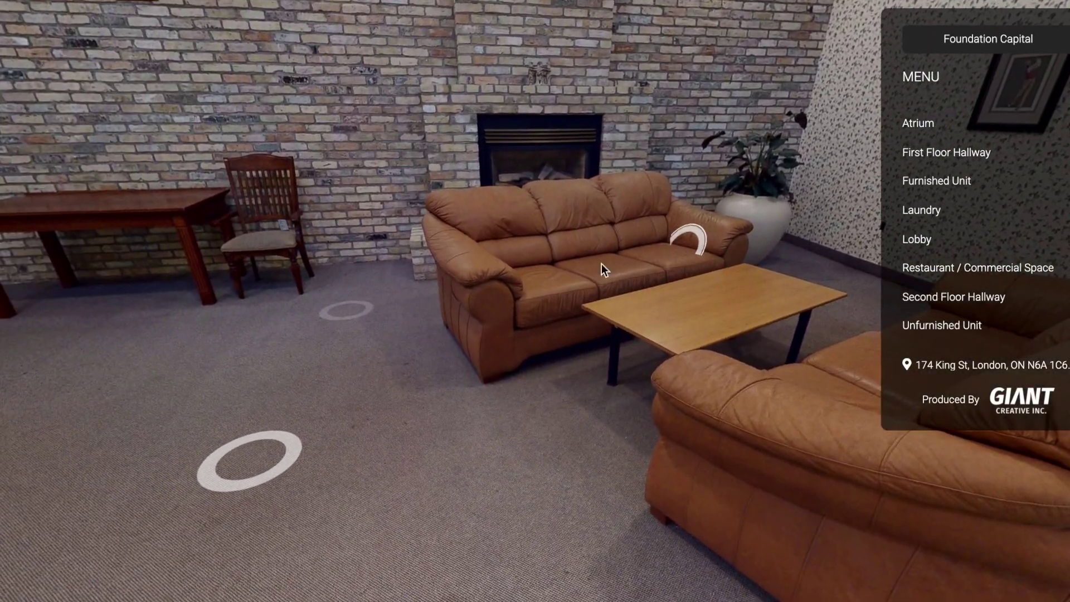
left_click(256, 359)
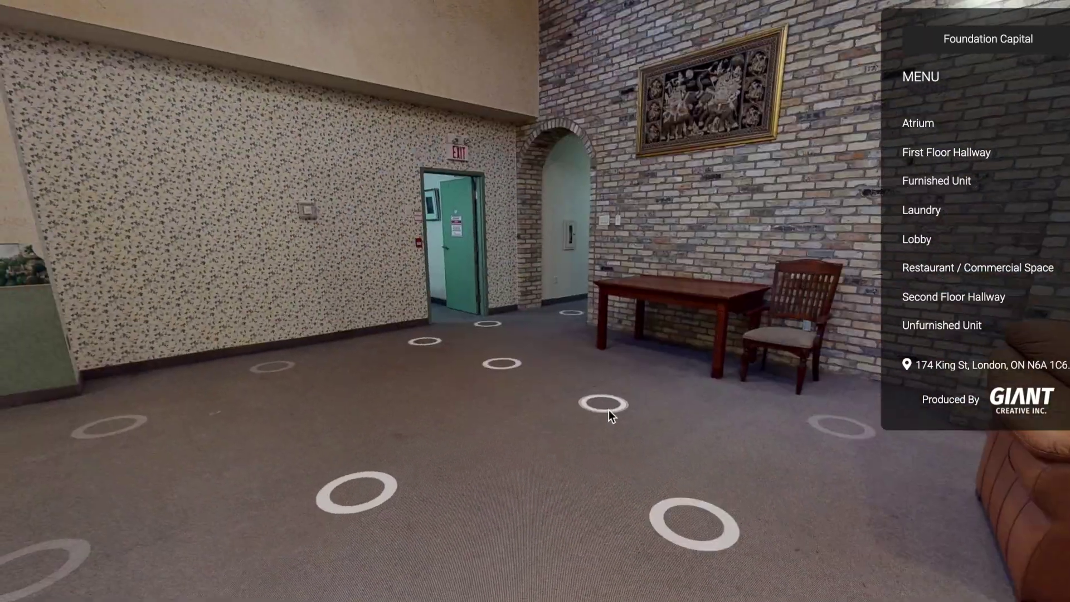
left_click(612, 414)
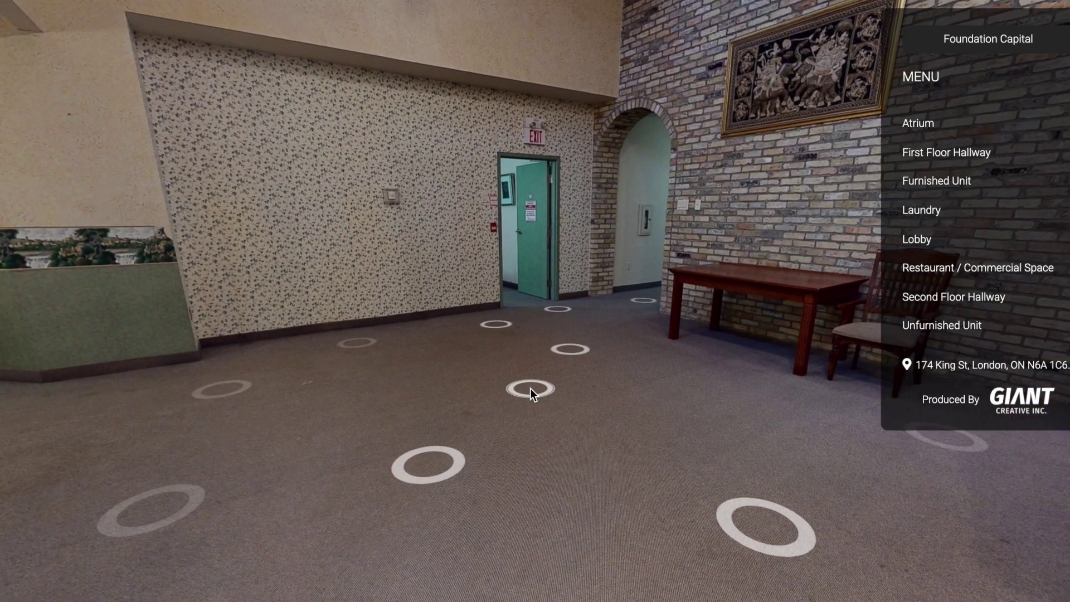
left_click(531, 389)
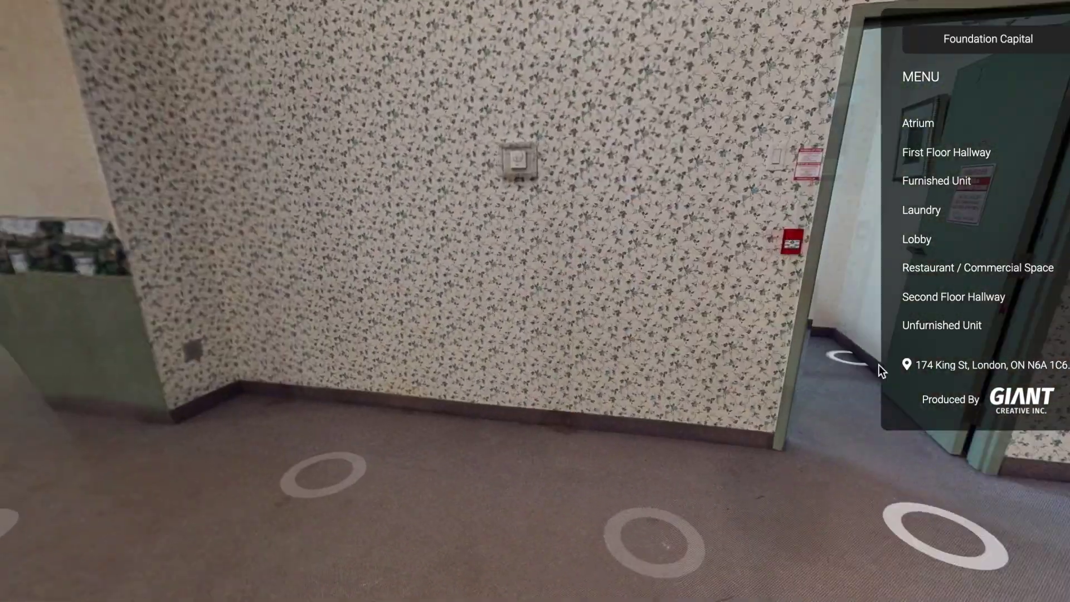
Go through the doorway and lounge, past the brick pillar into the hallway.
left_click(879, 365)
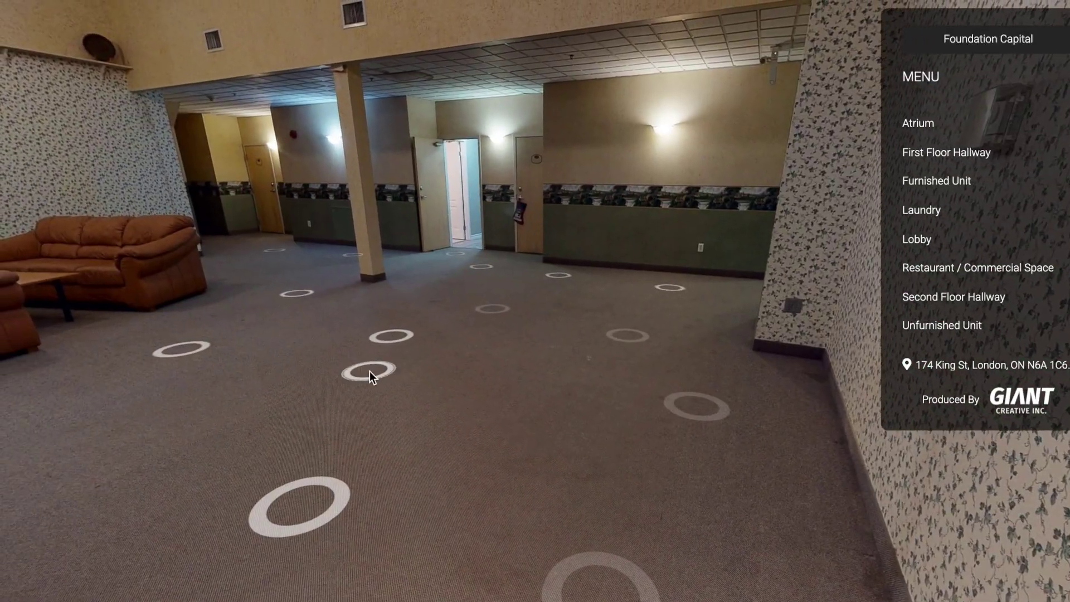
left_click(370, 371)
left_click(486, 348)
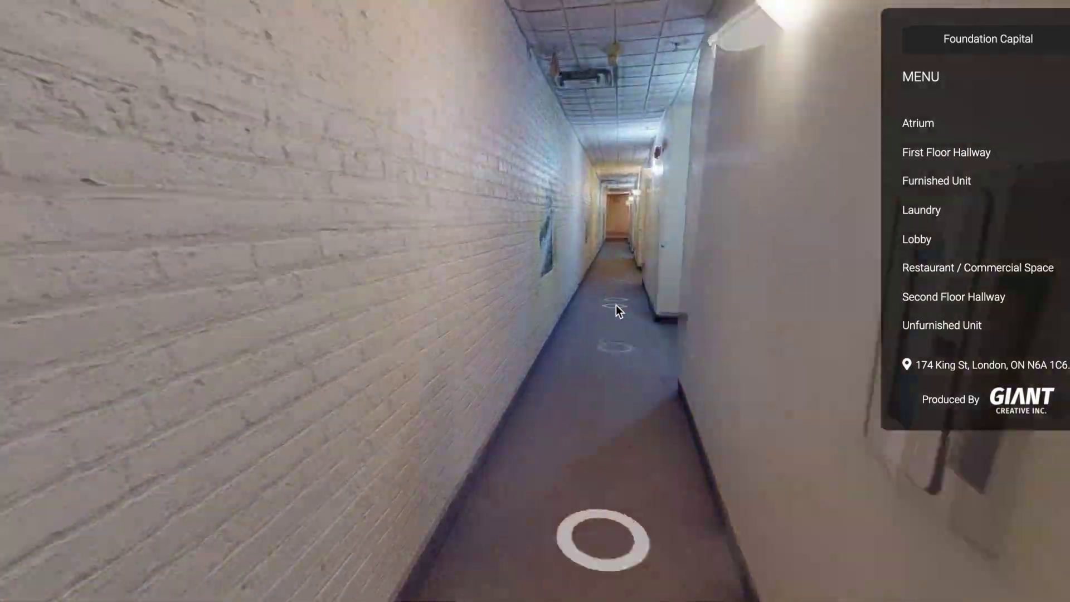
Walk down the brick hallway past the painting to the door at its end.
left_click(617, 305)
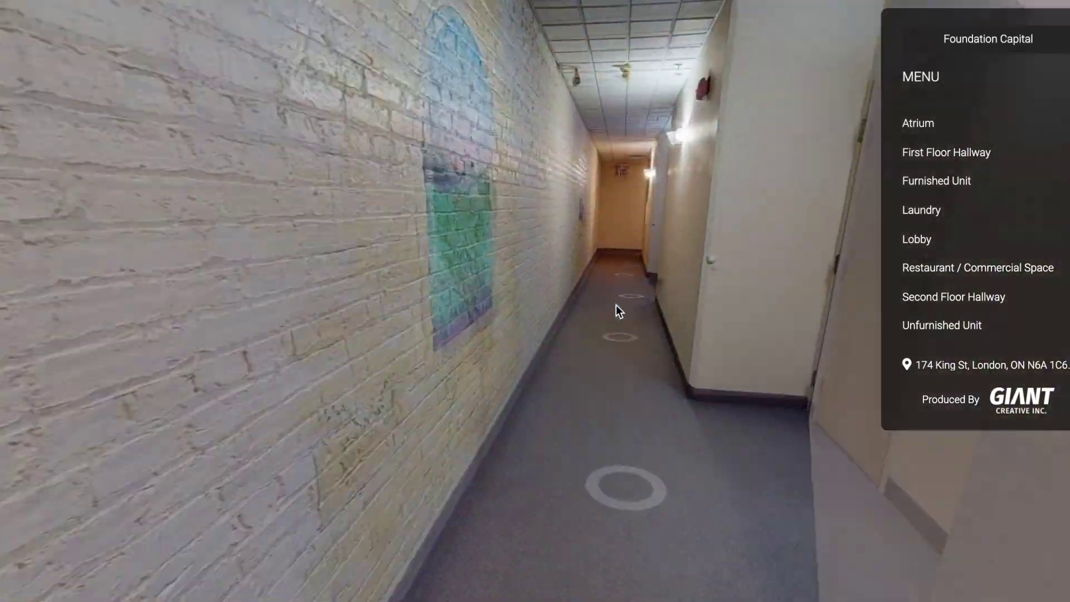
left_click(617, 305)
left_click(617, 306)
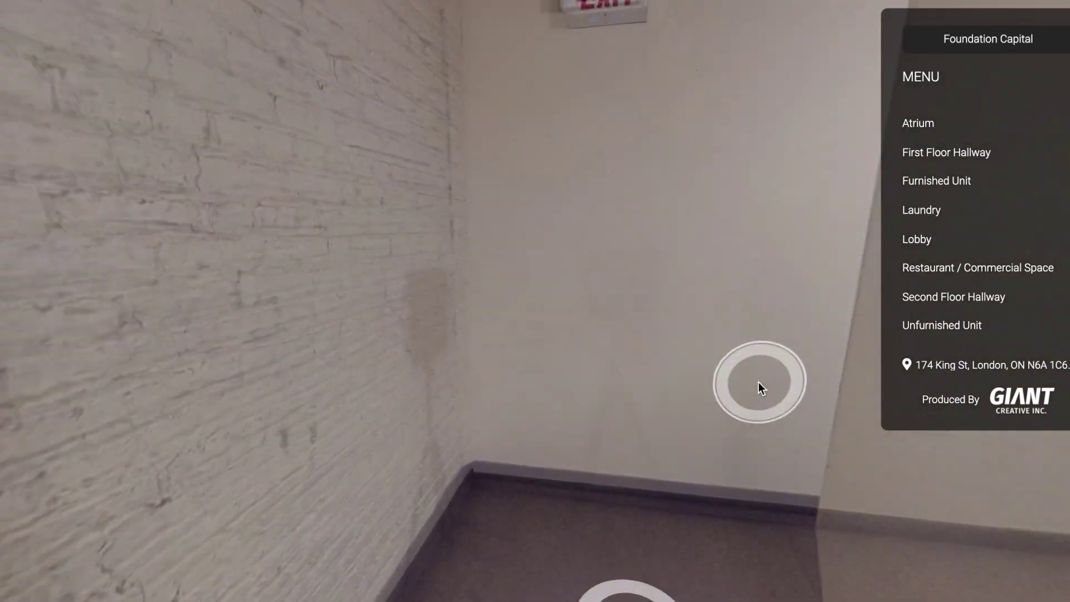
left_click_drag(758, 383, 201, 393)
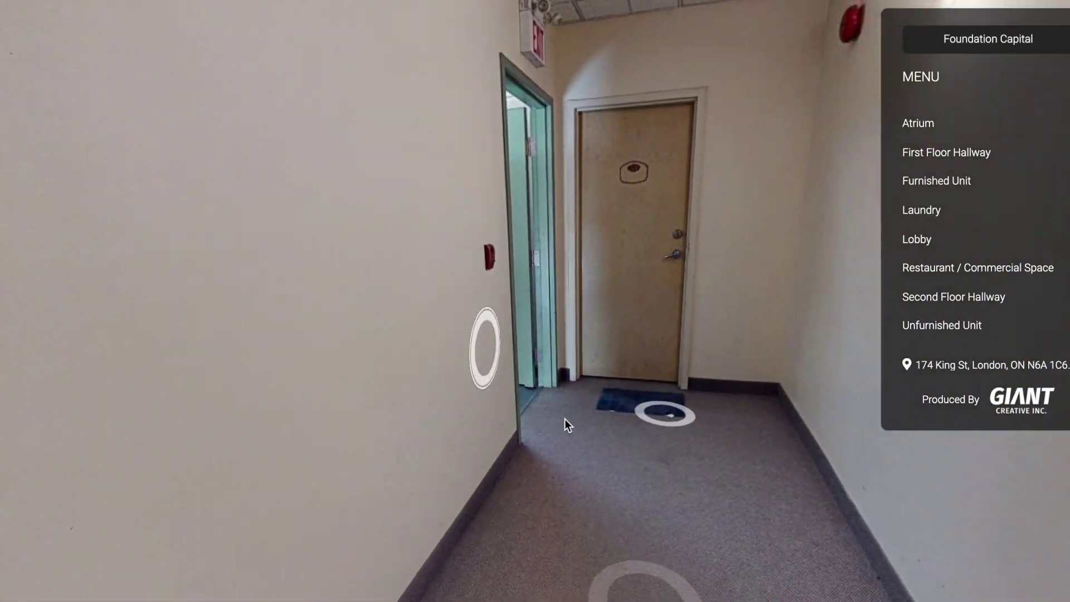
left_click(644, 427)
Enter the brick stairwell and descend the stairs to the lower landing.
left_click_drag(469, 422, 746, 521)
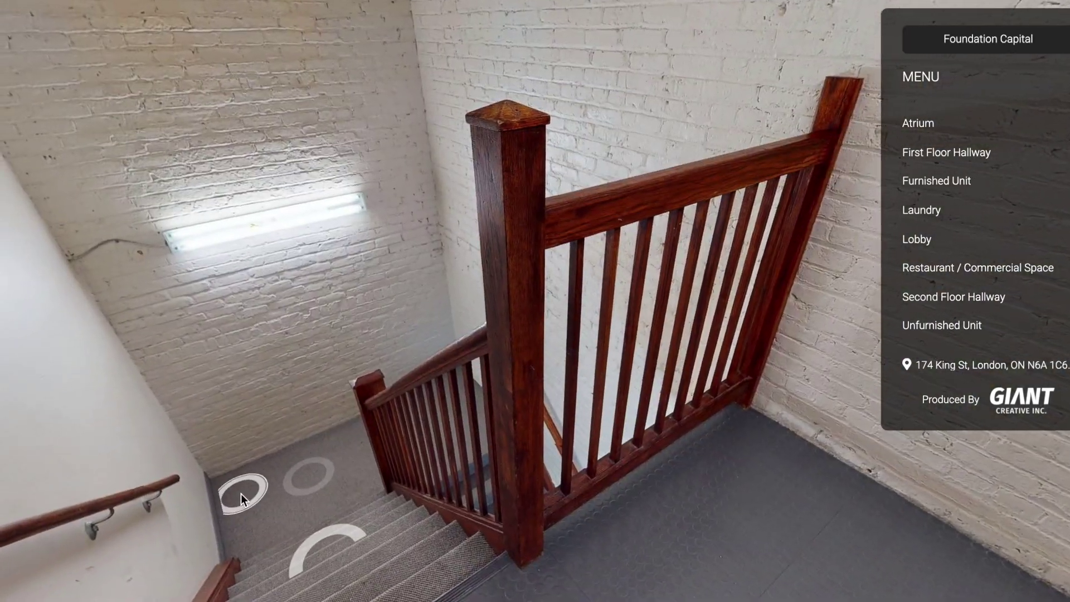
left_click(241, 494)
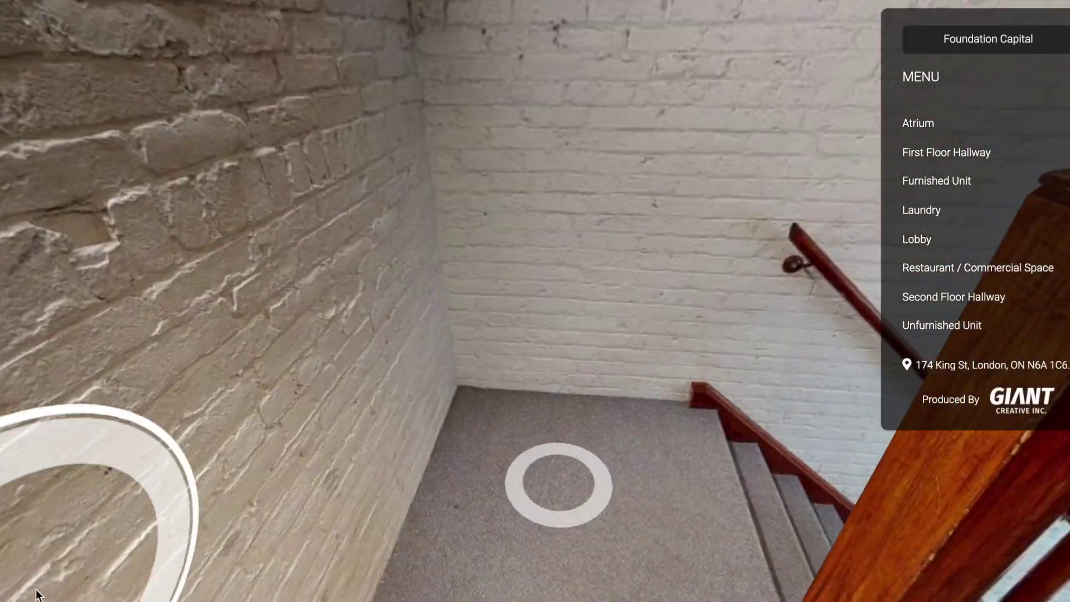
left_click(475, 473)
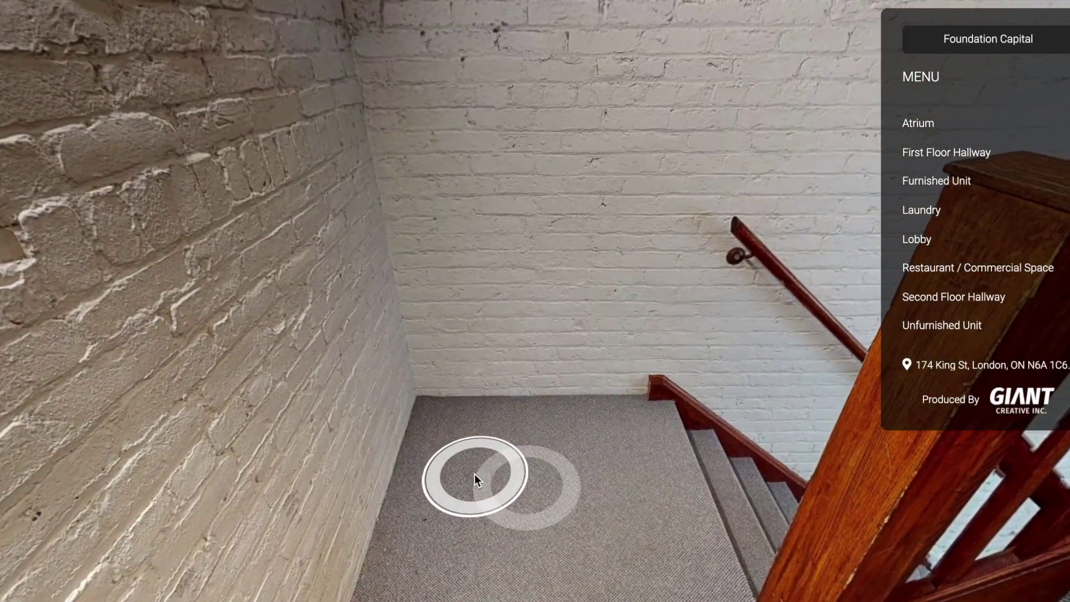